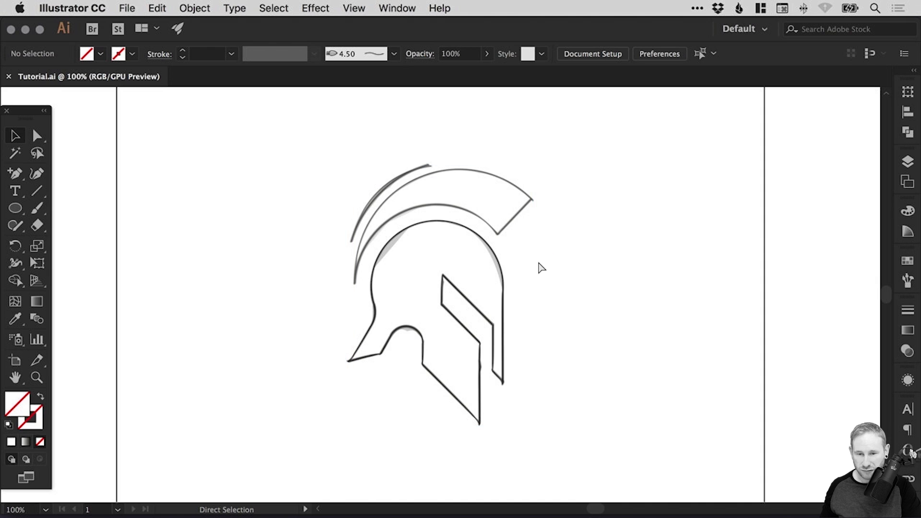
- Rename Layer 1 to 'Sketch' and lock it
{"action": "key", "text": "super+equal"}
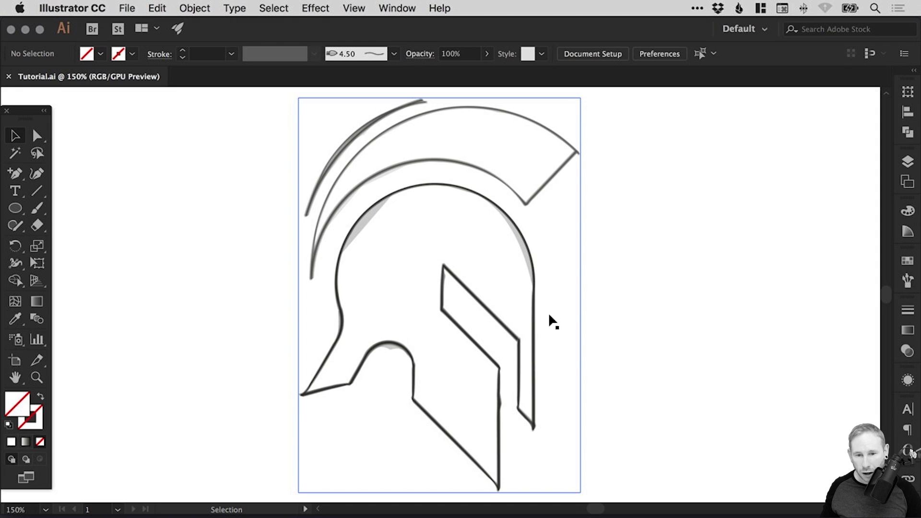
{"action": "key", "text": "super+1"}
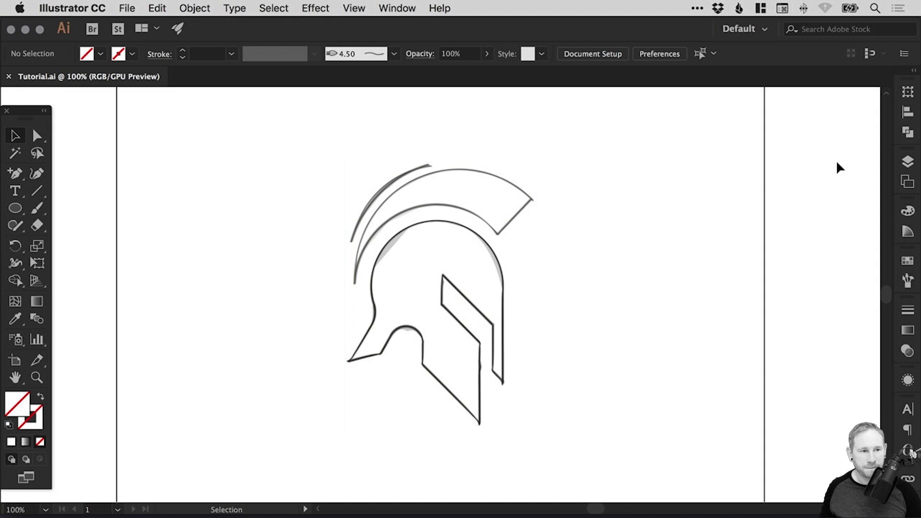
{"action": "left_click", "coordinate": [907, 161]}
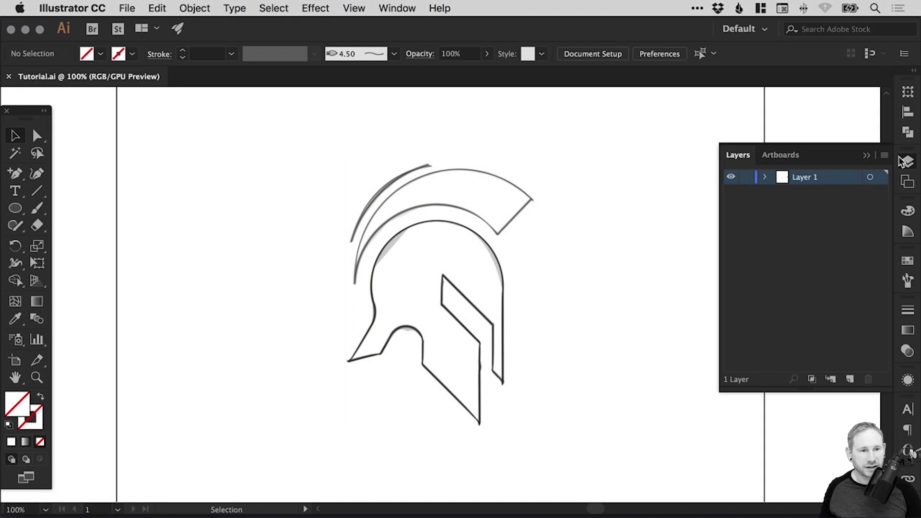
{"action": "double_click", "coordinate": [804, 177]}
{"action": "type", "text": "Sketch"}
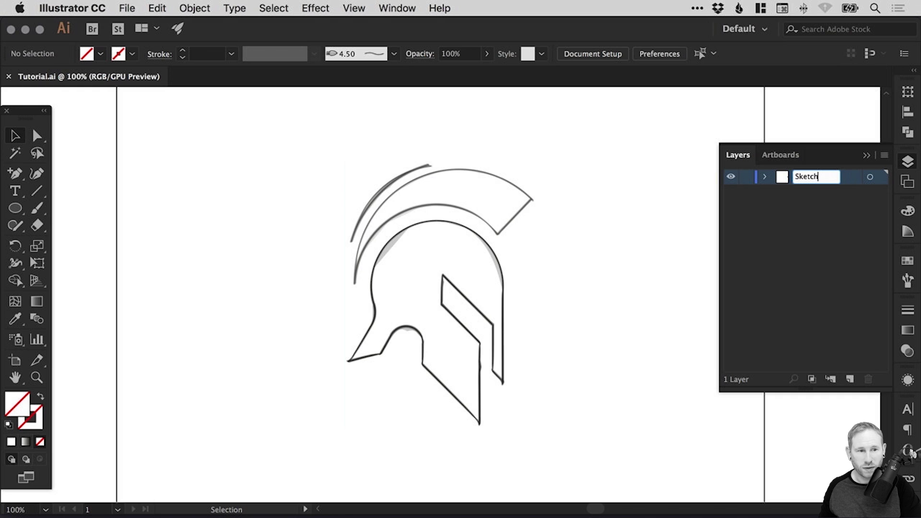
{"action": "key", "text": "Return"}
{"action": "left_click", "coordinate": [745, 178]}
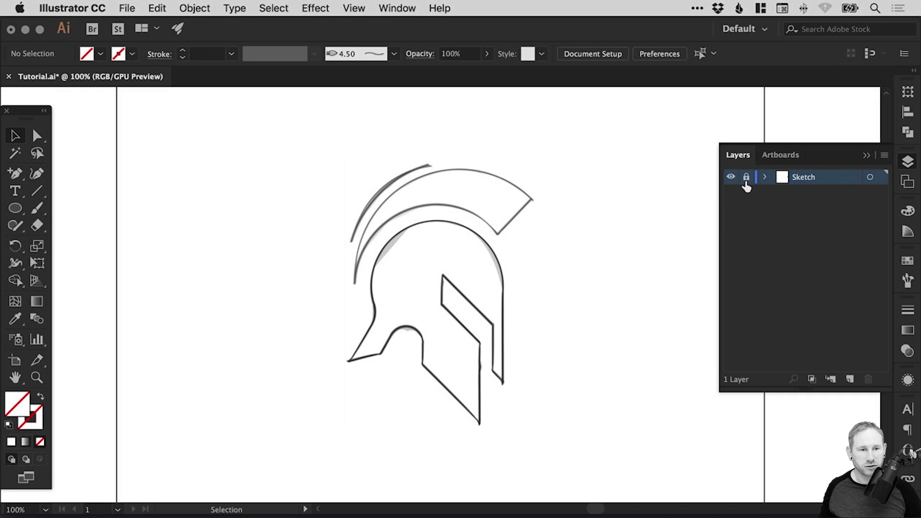
- Add a new layer above Sketch and name it 'Guides'
{"action": "left_click", "coordinate": [849, 379]}
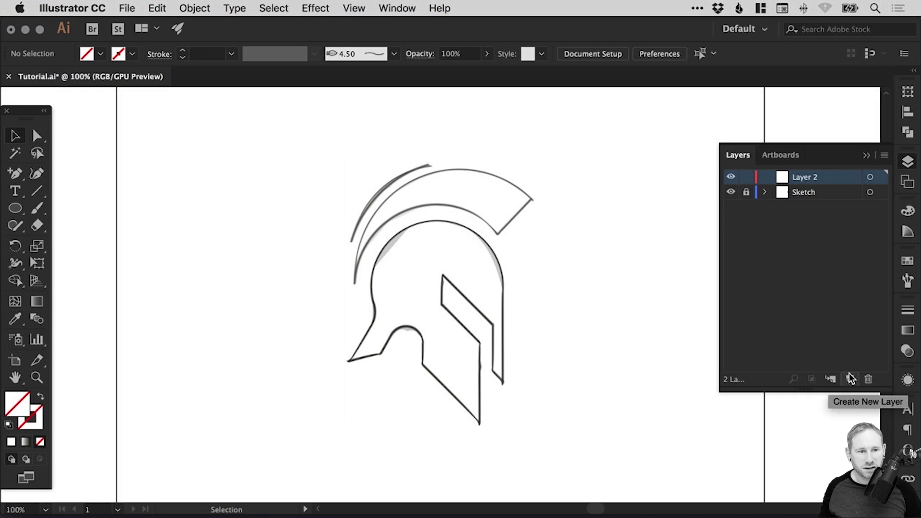
{"action": "double_click", "coordinate": [810, 177]}
{"action": "type", "text": "Guides"}
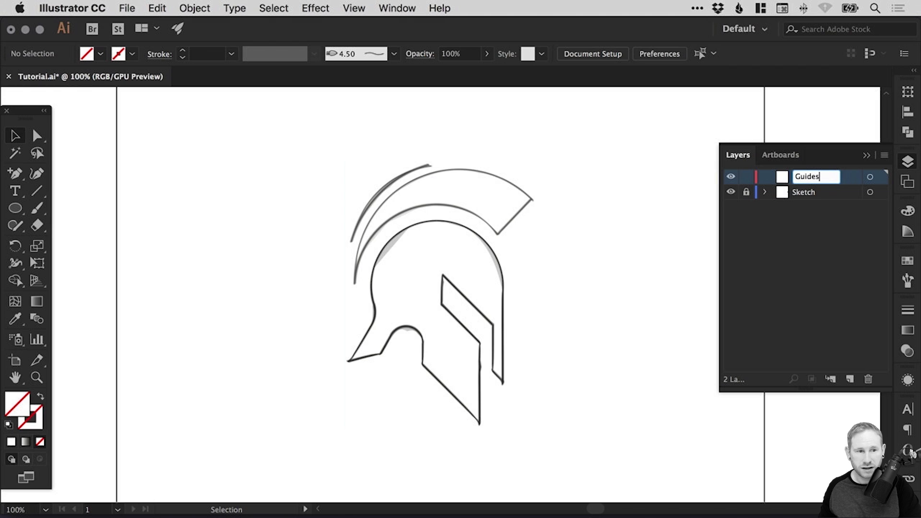
{"action": "key", "text": "Return"}
{"action": "left_click", "coordinate": [907, 161]}
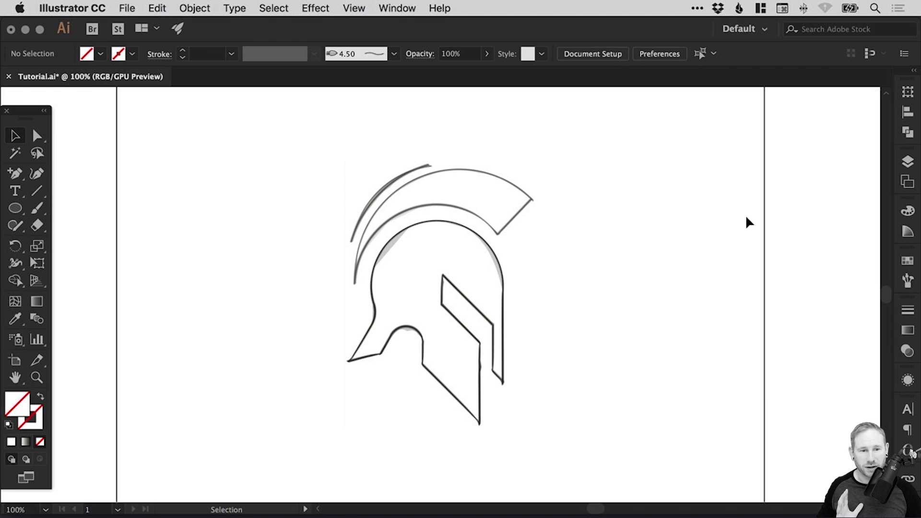
- Save the document, then zoom in on the helmet's crest and scroll to inspect its curves
{"action": "key", "text": "a"}
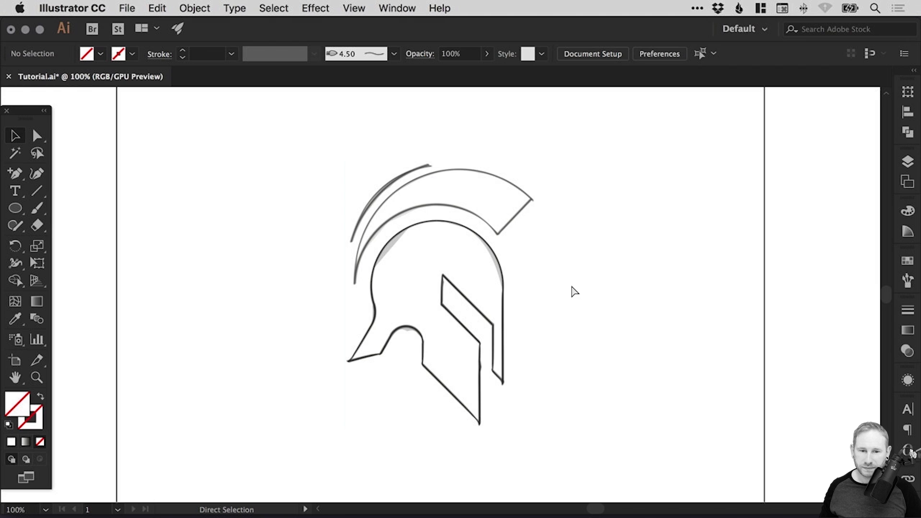
{"action": "key", "text": "super+s"}
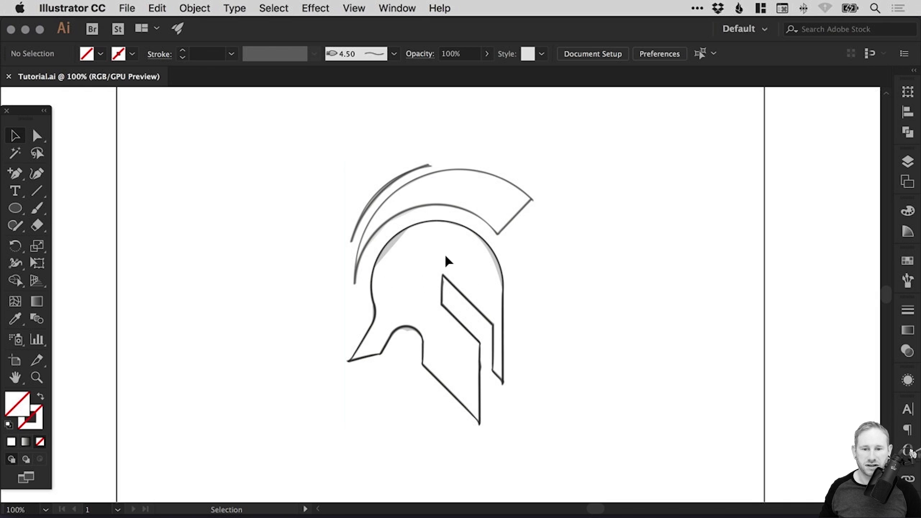
{"action": "key", "text": "z"}
{"action": "left_click", "coordinate": [435, 234]}
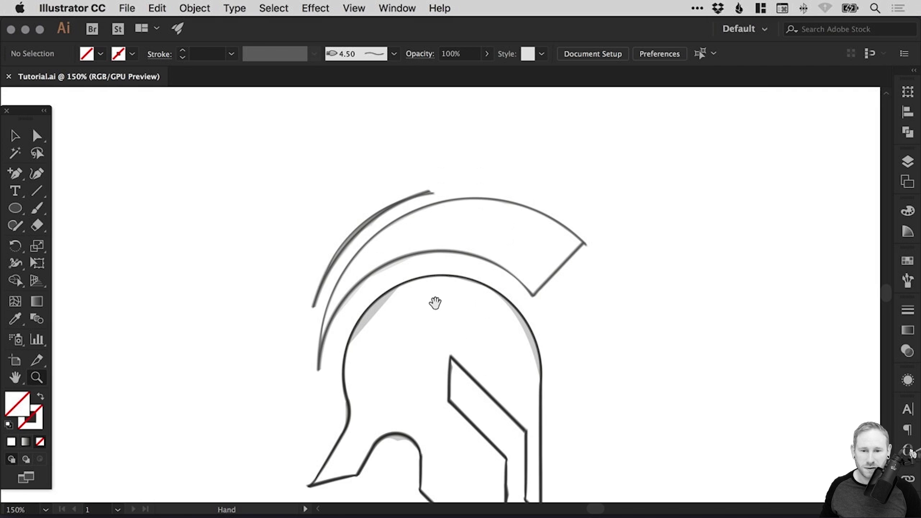
{"action": "left_click", "coordinate": [440, 263]}
{"action": "key", "text": "v"}
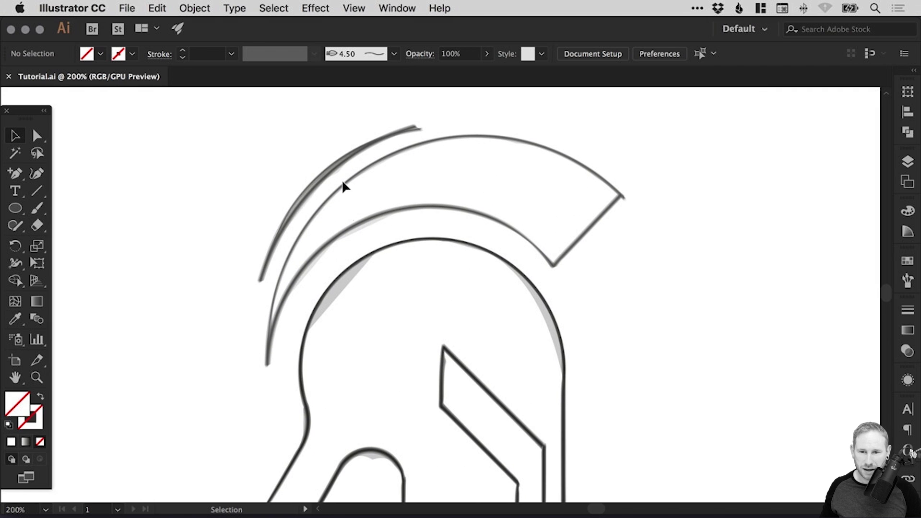
{"action": "scroll", "coordinate": [430, 178], "scroll_direction": "down", "scroll_amount": 4}
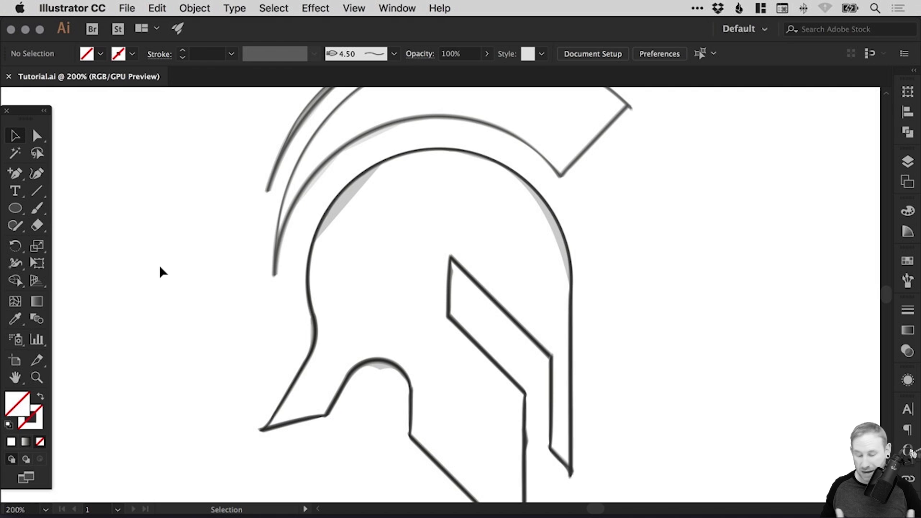
{"action": "key", "text": "super+minus"}
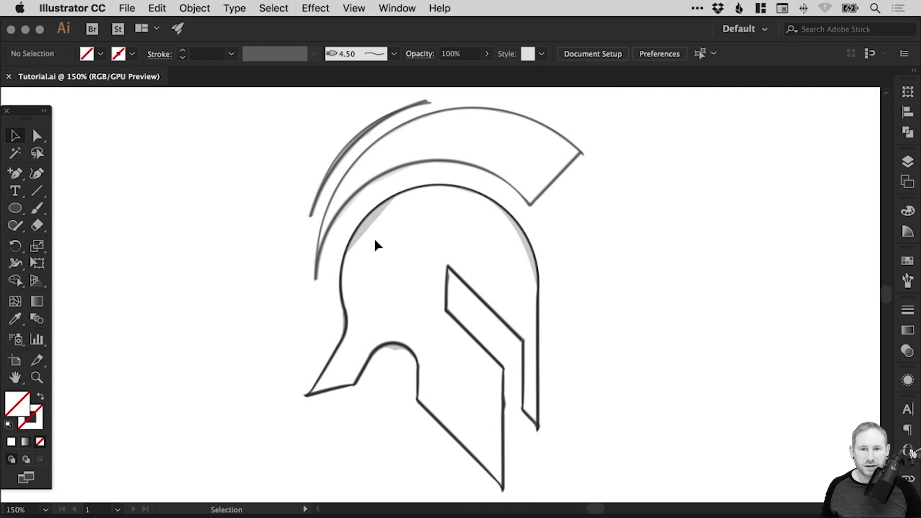
{"action": "scroll", "coordinate": [371, 261], "scroll_direction": "down", "scroll_amount": 2}
{"action": "scroll", "coordinate": [371, 261], "scroll_direction": "right", "scroll_amount": 2}
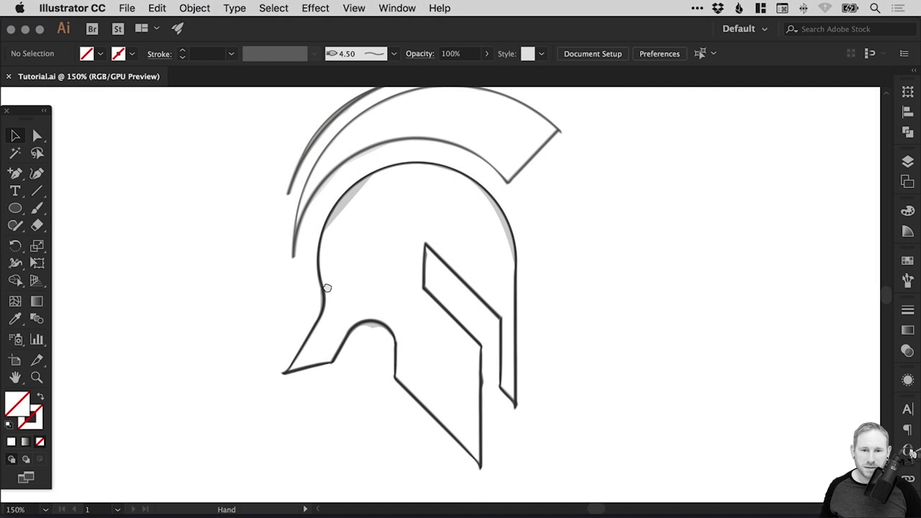
- Draw a circle with the Ellipse tool to the left of the helmet
{"action": "left_click", "coordinate": [14, 213]}
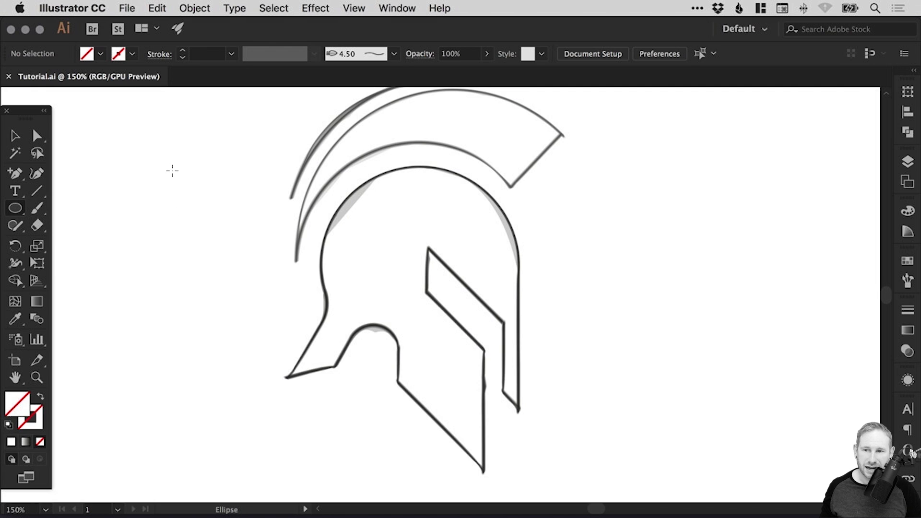
{"action": "left_click_drag", "start_coordinate": [173, 171], "coordinate": [342, 339]}
{"action": "key", "text": "v"}
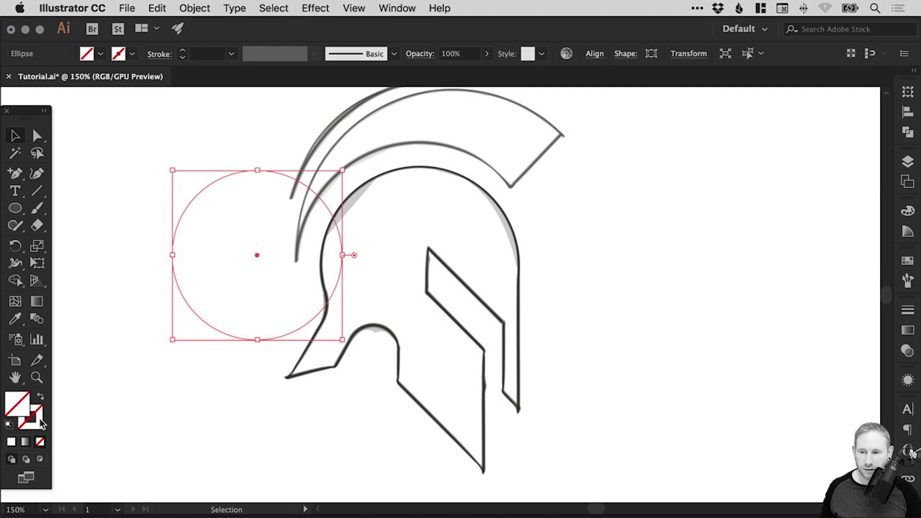
- Apply the magenta swatch to the circle's stroke and make the swatch Global
{"action": "left_click", "coordinate": [40, 421]}
{"action": "left_click", "coordinate": [907, 260]}
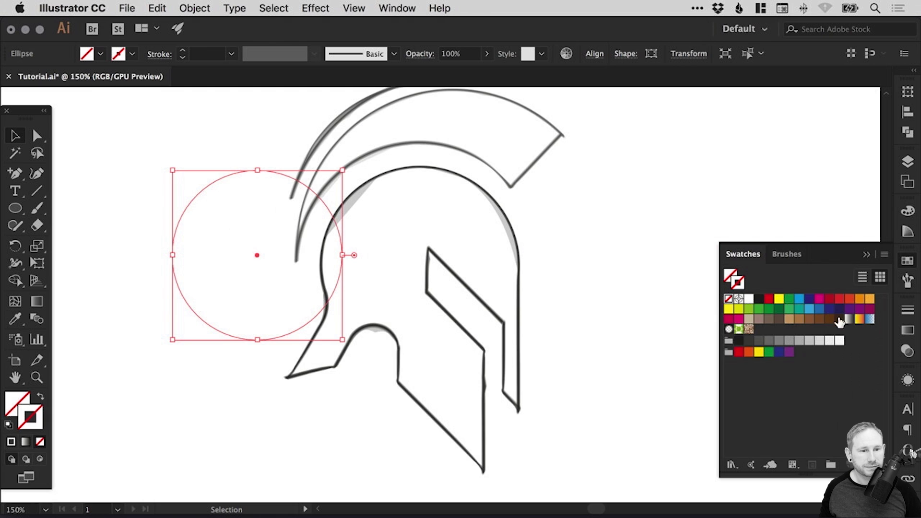
{"action": "double_click", "coordinate": [819, 299]}
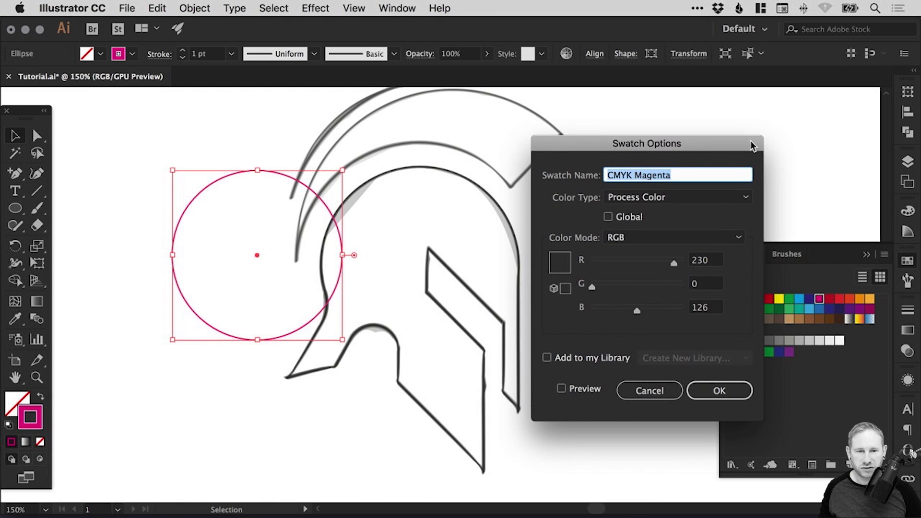
{"action": "left_click", "coordinate": [628, 222]}
{"action": "left_click", "coordinate": [719, 391]}
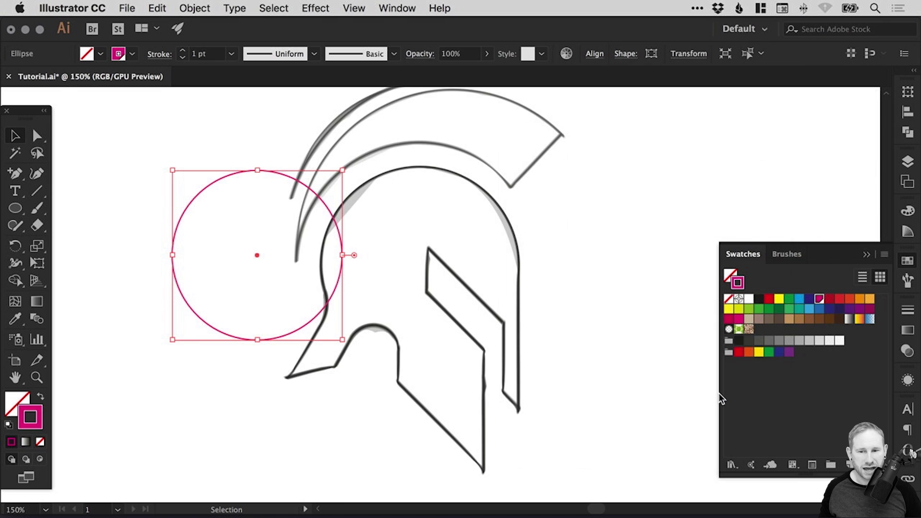
- Set the circle's stroke weight to 2 pt
{"action": "left_click", "coordinate": [906, 313]}
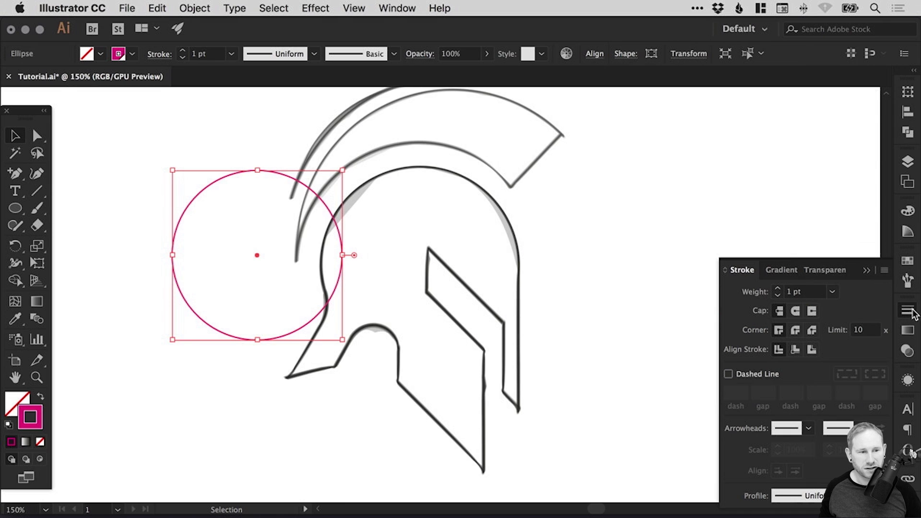
{"action": "left_click", "coordinate": [778, 289]}
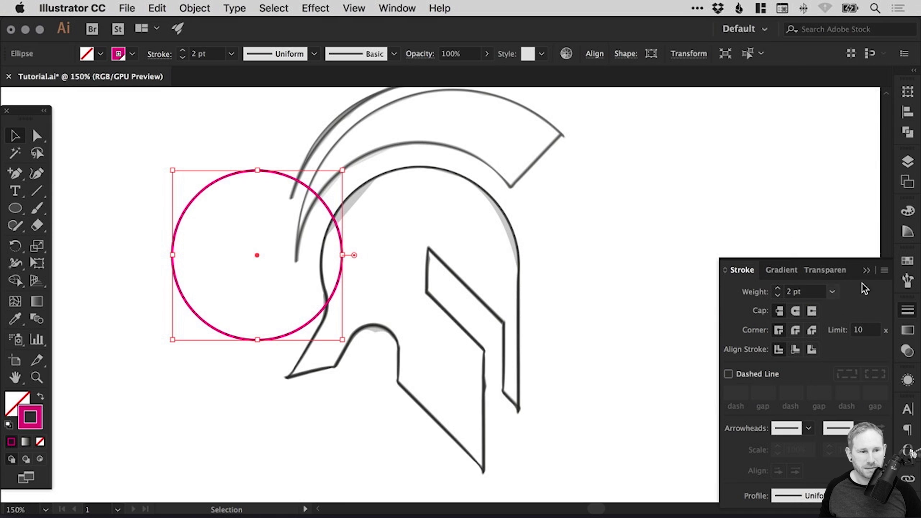
{"action": "left_click", "coordinate": [906, 312]}
{"action": "left_click", "coordinate": [699, 279]}
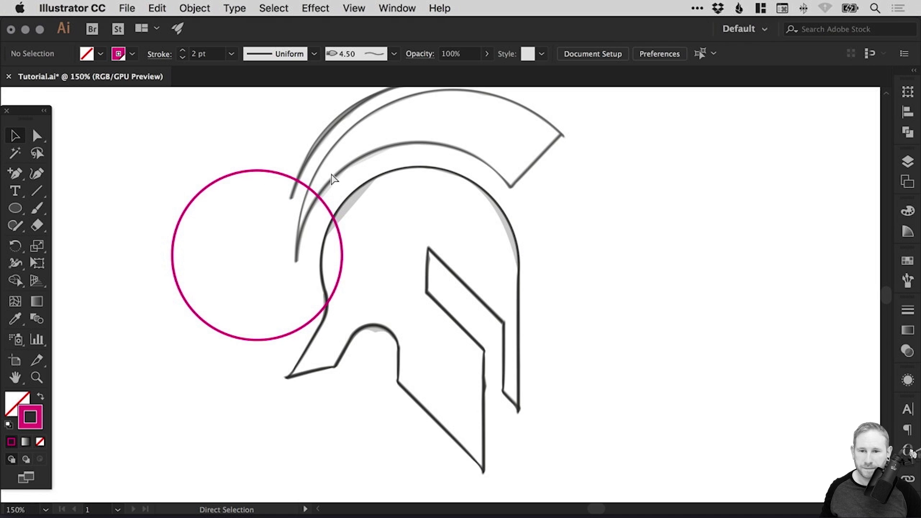
- Save, then move the magenta circle over the helmet dome
{"action": "key", "text": "super+s"}
{"action": "left_click", "coordinate": [273, 171]}
{"action": "left_click_drag", "start_coordinate": [273, 171], "coordinate": [418, 180]}
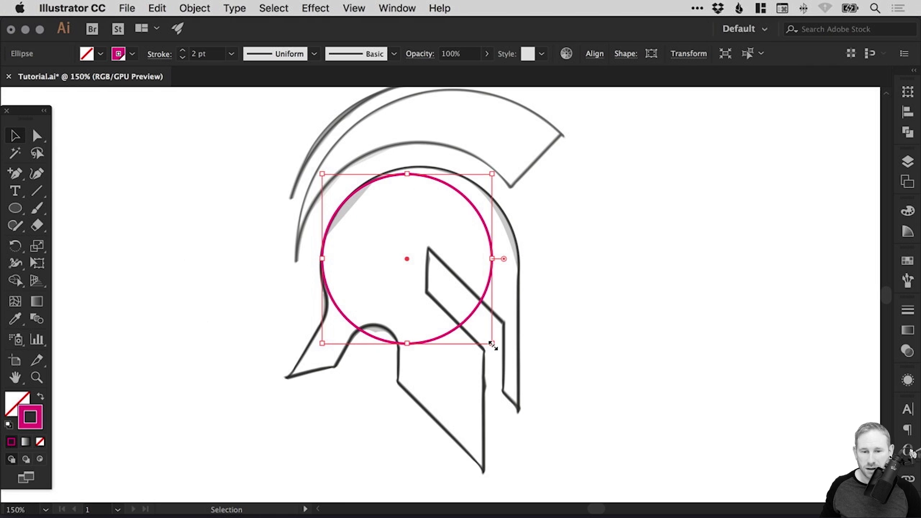
- Enlarge the circle to about 182 px and nudge it up to match the dome's curve
{"action": "left_click_drag", "start_coordinate": [492, 343], "coordinate": [411, 342]}
{"action": "key", "text": "Escape"}
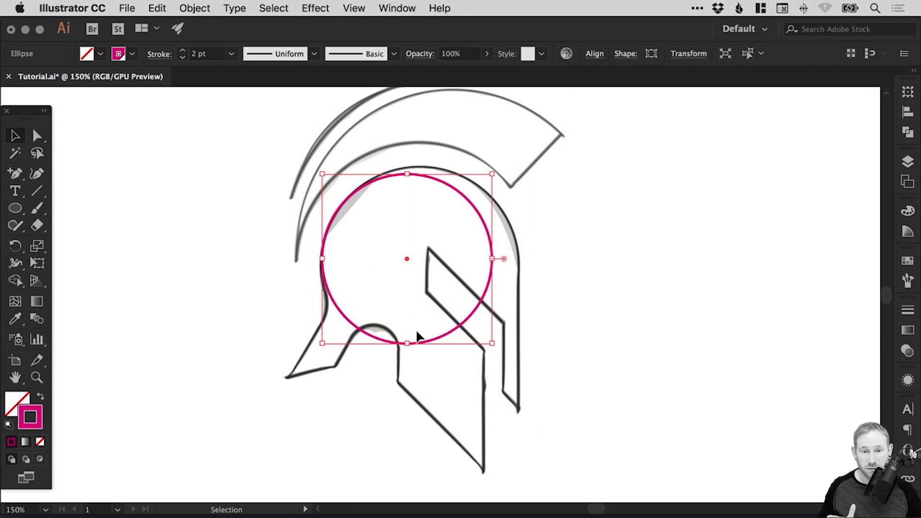
{"action": "left_click_drag", "start_coordinate": [492, 343], "coordinate": [518, 372]}
{"action": "left_click_drag", "start_coordinate": [456, 184], "coordinate": [457, 177]}
{"action": "left_click", "coordinate": [521, 226]}
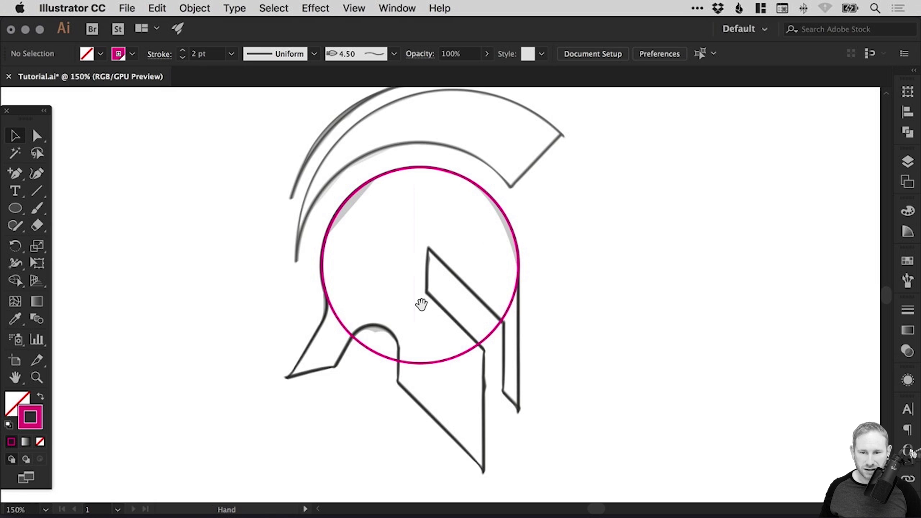
{"action": "scroll", "coordinate": [421, 295], "scroll_direction": "down", "scroll_amount": 1}
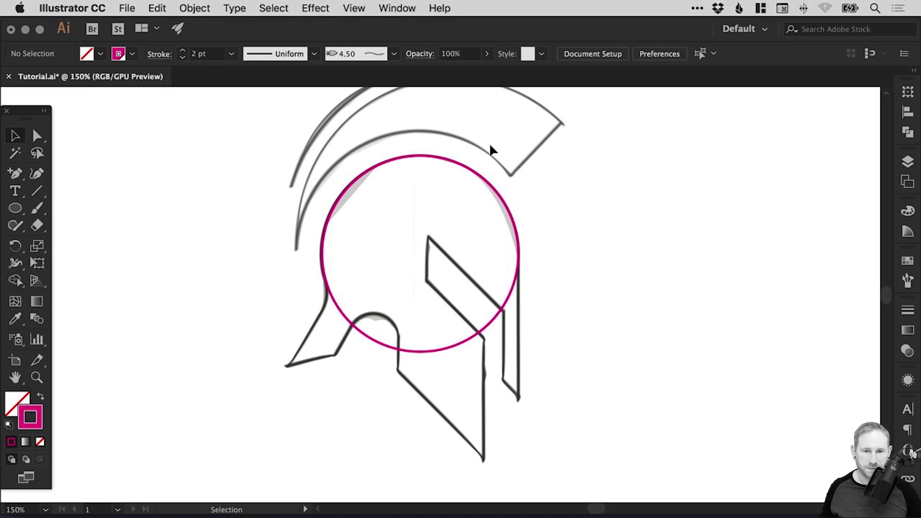
- Copy the magenta circle, paste it in place, and shrink the copy for the ear arch
{"action": "left_click", "coordinate": [478, 181]}
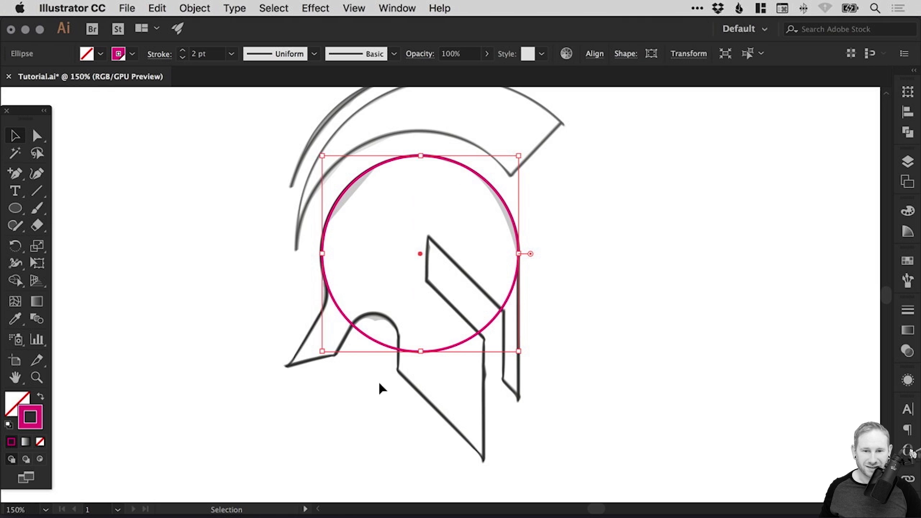
{"action": "left_click", "coordinate": [163, 8]}
{"action": "left_click", "coordinate": [169, 74]}
{"action": "left_click", "coordinate": [157, 8]}
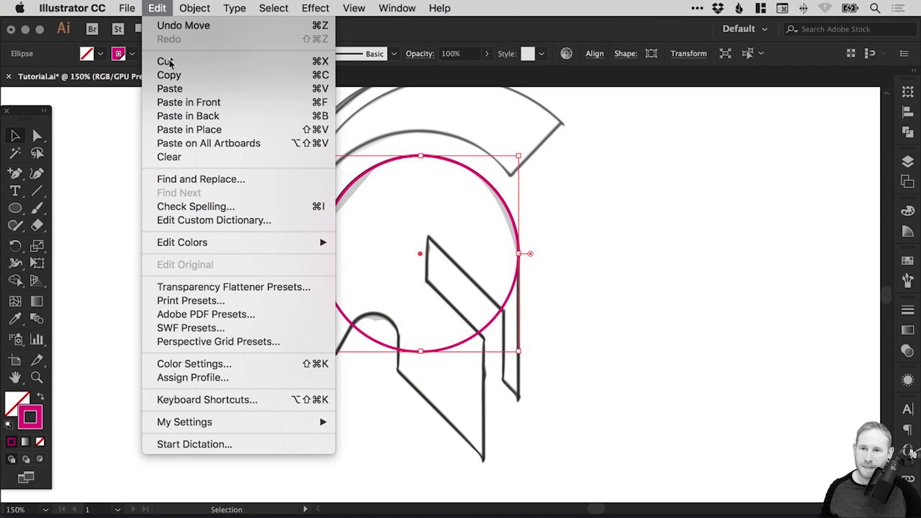
{"action": "left_click", "coordinate": [189, 129]}
{"action": "left_click_drag", "start_coordinate": [519, 156], "coordinate": [382, 303]}
- Move the small circle of about 47.6 px onto the helmet's lower-left curve, then zoom out
{"action": "key", "text": "z"}
{"action": "left_click_drag", "start_coordinate": [281, 265], "coordinate": [467, 421]}
{"action": "key", "text": "v"}
{"action": "left_click_drag", "start_coordinate": [403, 201], "coordinate": [514, 212]}
{"action": "left_click", "coordinate": [495, 211]}
{"action": "left_click_drag", "start_coordinate": [432, 267], "coordinate": [384, 334]}
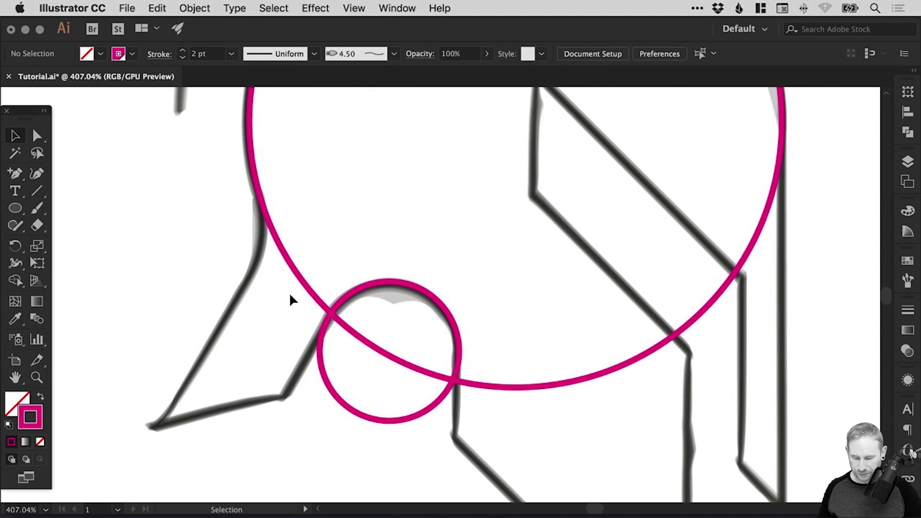
{"action": "key", "text": "super+minus"}
{"action": "key", "text": "super+minus"}
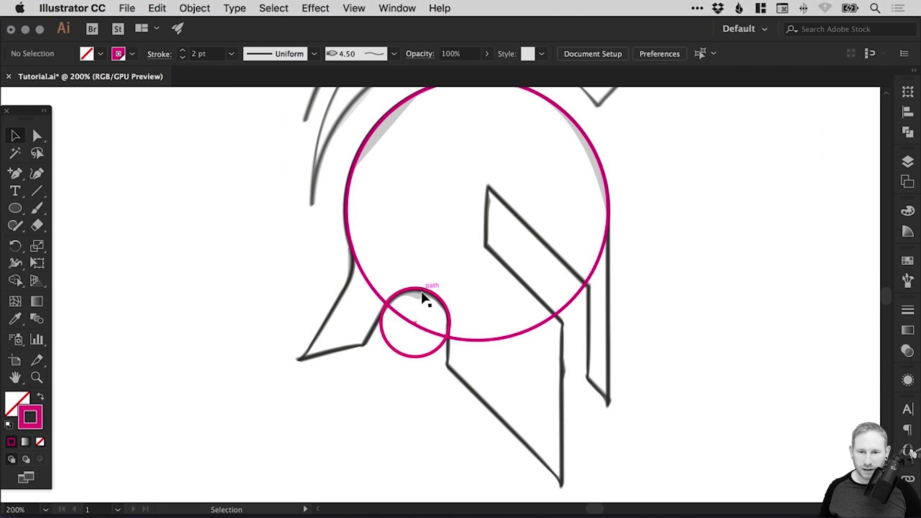
- Duplicate the small circle up and to the left of the dome
{"action": "left_click", "coordinate": [424, 295]}
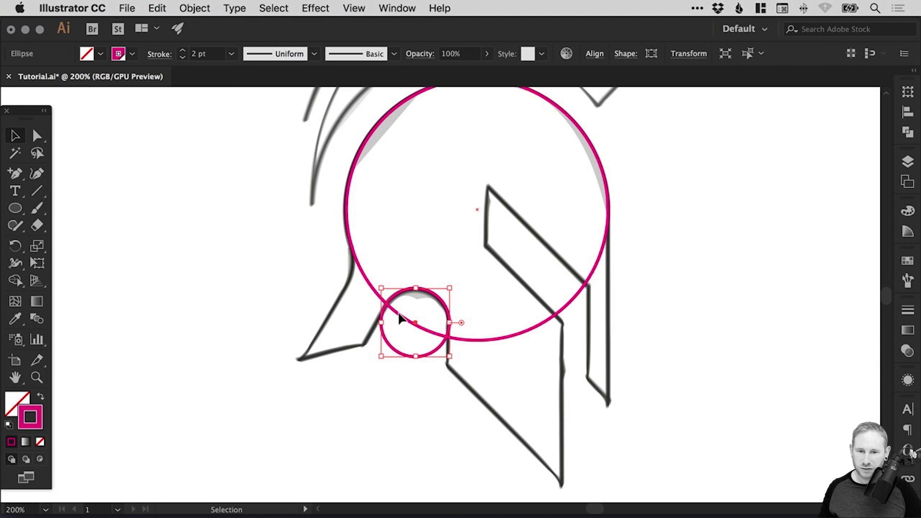
{"action": "left_click", "coordinate": [156, 8]}
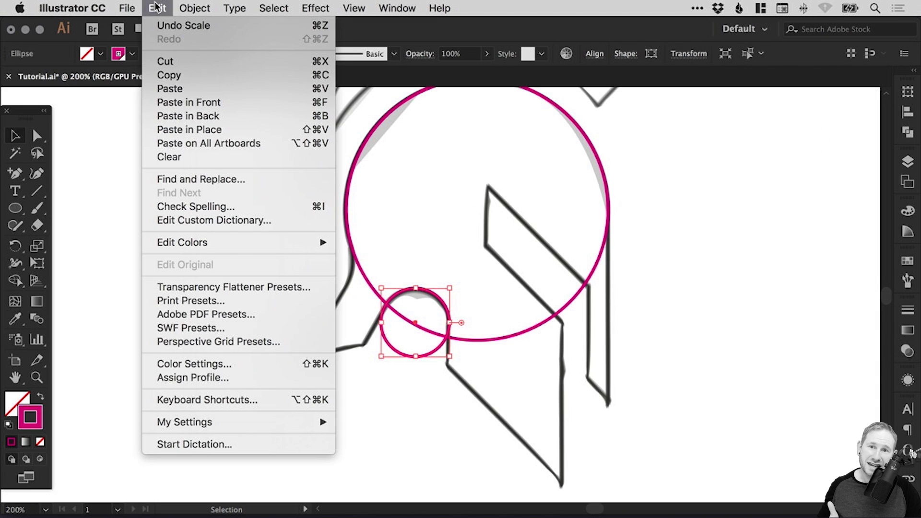
{"action": "key", "text": "Down"}
{"action": "key", "text": "Down"}
{"action": "key", "text": "Return"}
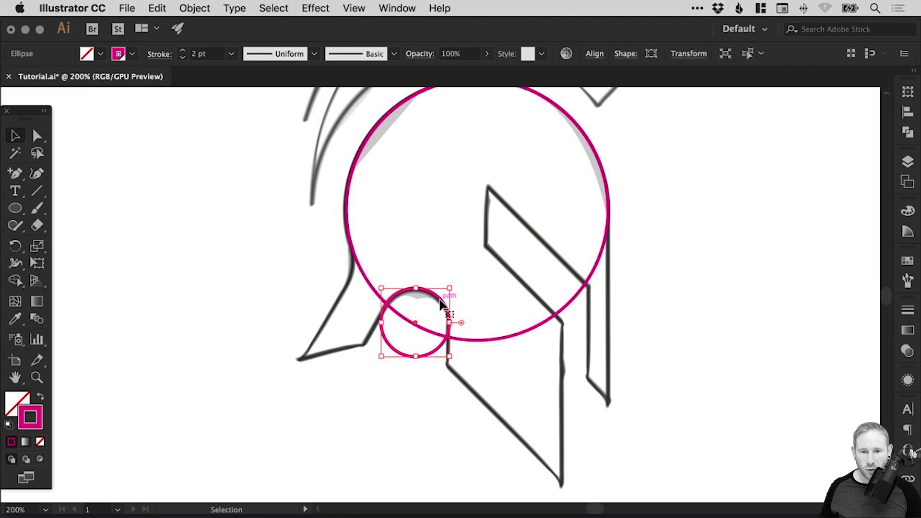
{"action": "left_click_drag", "start_coordinate": [440, 301], "coordinate": [327, 237]}
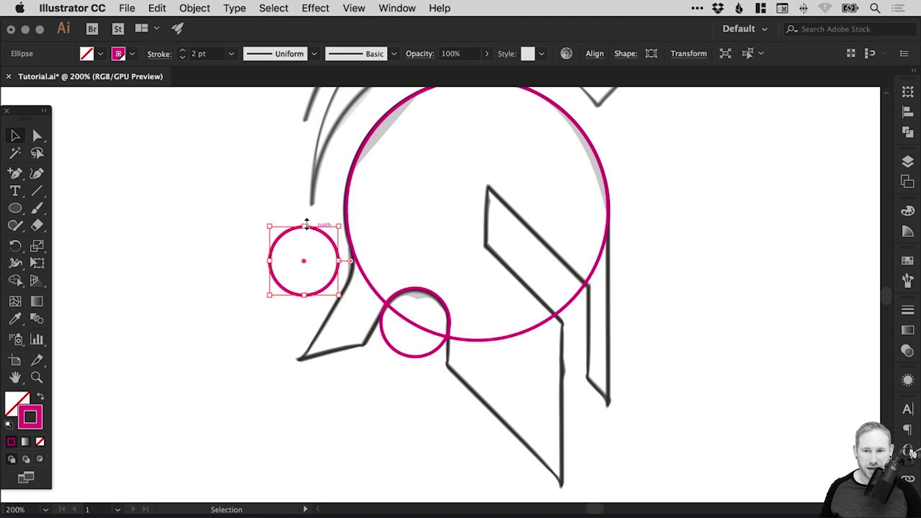
- Move the copied circle right until it touches the large circle
{"action": "scroll", "coordinate": [362, 272], "scroll_direction": "up", "scroll_amount": 5}
{"action": "left_click", "coordinate": [262, 195]}
{"action": "scroll", "coordinate": [343, 226], "scroll_direction": "down", "scroll_amount": 1}
{"action": "scroll", "coordinate": [343, 226], "scroll_direction": "right", "scroll_amount": 1}
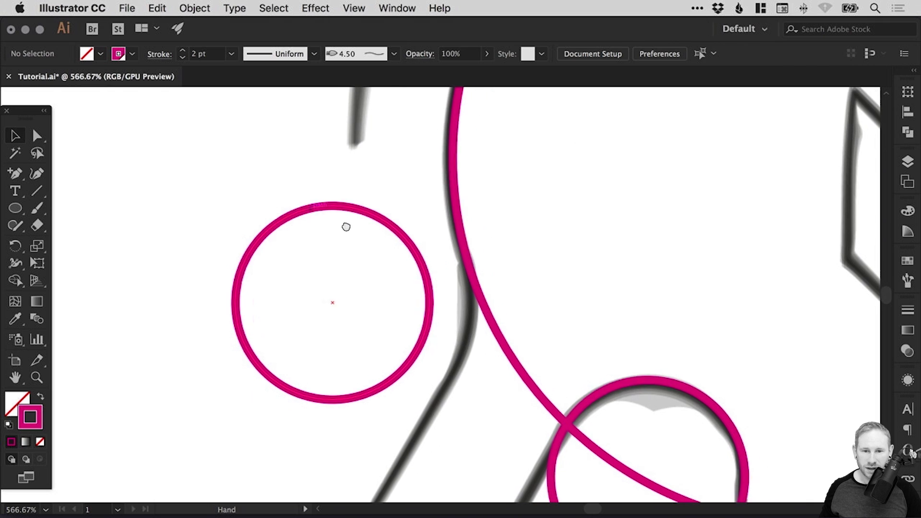
{"action": "scroll", "coordinate": [408, 295], "scroll_direction": "down", "scroll_amount": 3}
{"action": "scroll", "coordinate": [407, 295], "scroll_direction": "right", "scroll_amount": 3}
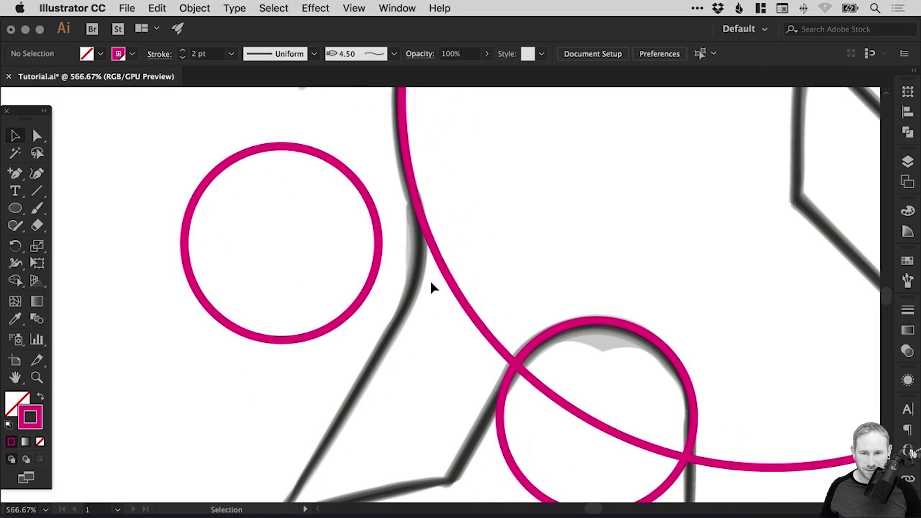
{"action": "left_click_drag", "start_coordinate": [370, 190], "coordinate": [404, 188]}
{"action": "left_click", "coordinate": [430, 207]}
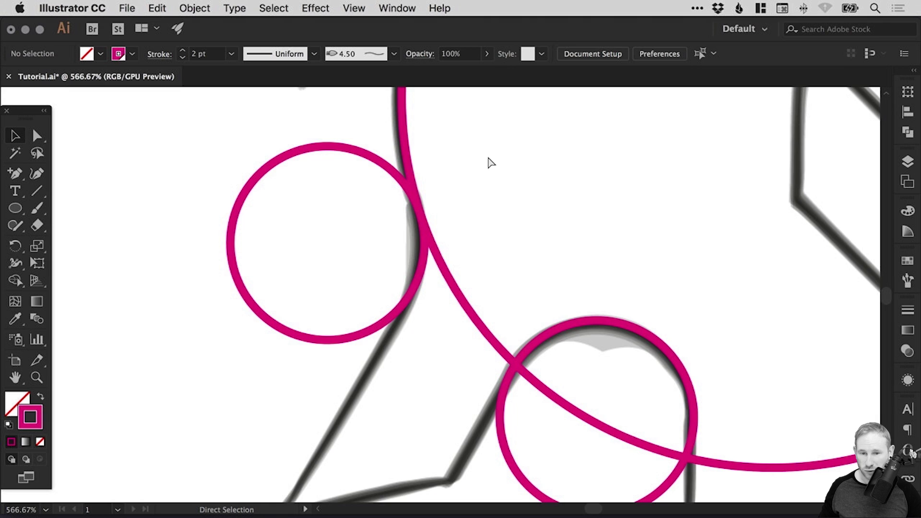
- In Outline view, magnify the point where the left circle meets the big circle
{"action": "key", "text": "super+y"}
{"action": "key", "text": "z"}
{"action": "left_click", "coordinate": [419, 215]}
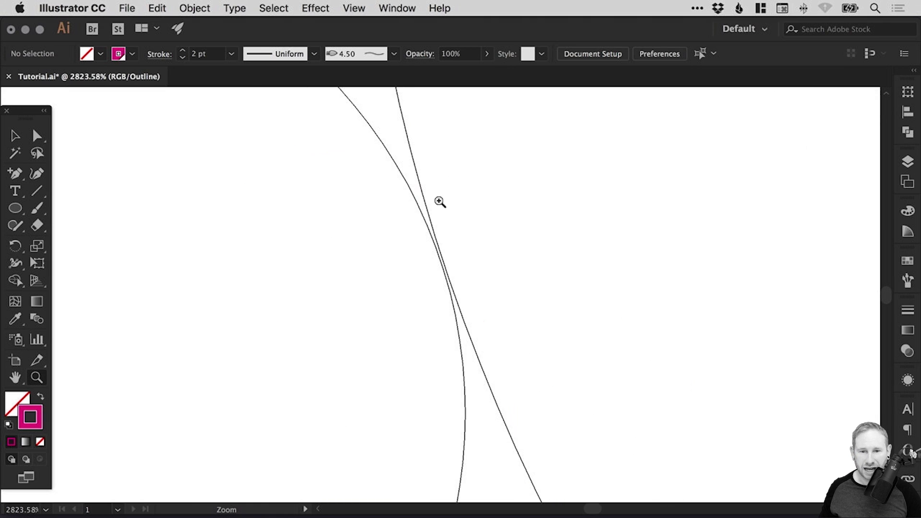
{"action": "left_click_drag", "start_coordinate": [380, 216], "coordinate": [461, 336]}
{"action": "key", "text": "super+y"}
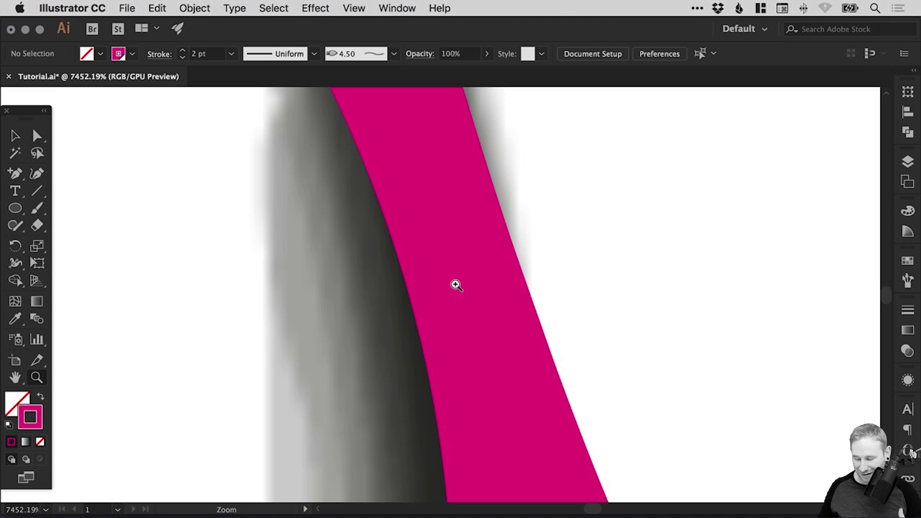
- Nudge the left circle so its outline just touches the big circle, then zoom out
{"action": "key", "text": "super+y"}
{"action": "key", "text": "v"}
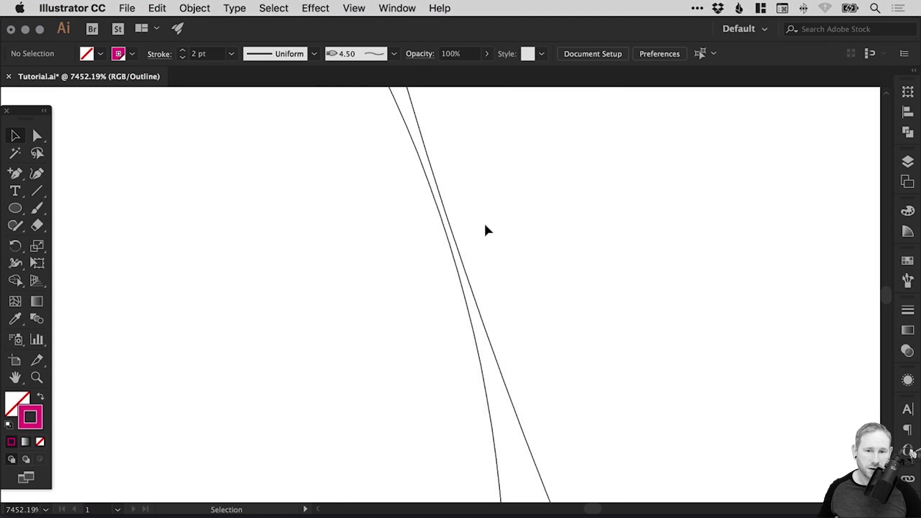
{"action": "left_click_drag", "start_coordinate": [456, 274], "coordinate": [465, 274]}
{"action": "left_click", "coordinate": [414, 254]}
{"action": "key", "text": "ctrl+minus"}
{"action": "key", "text": "ctrl+minus"}
{"action": "key", "text": "ctrl+minus"}
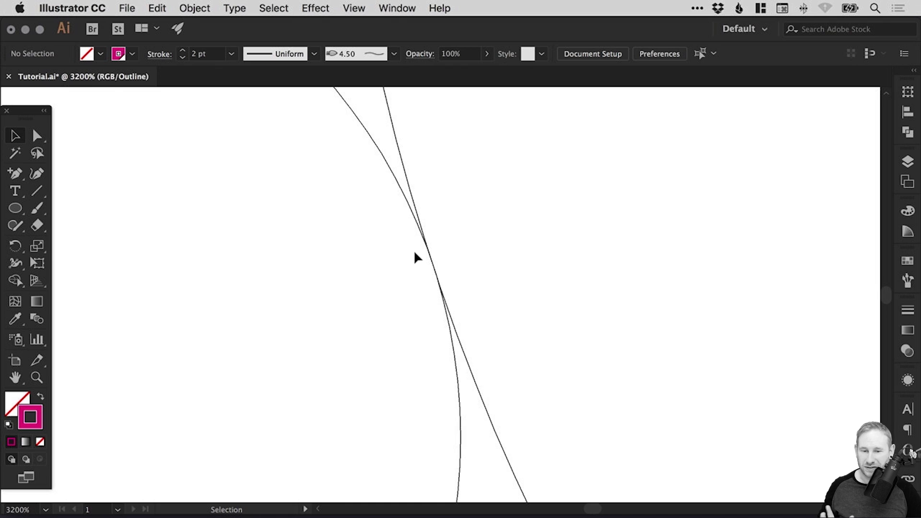
{"action": "key", "text": "ctrl+minus"}
{"action": "key", "text": "ctrl+minus"}
{"action": "key", "text": "ctrl+minus"}
{"action": "key", "text": "ctrl+minus"}
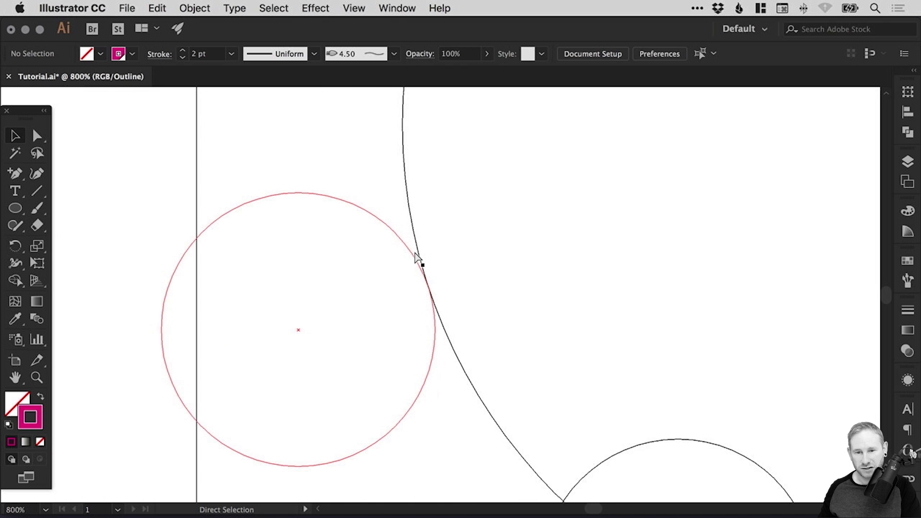
{"action": "key", "text": "ctrl+minus"}
{"action": "key", "text": "ctrl+minus"}
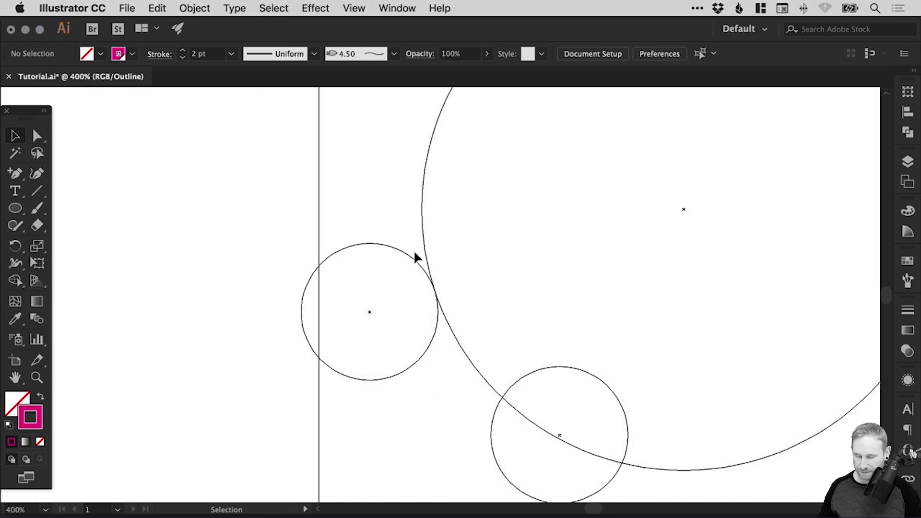
- Return to Preview, frame the whole helmet, and confirm Smart Guides are on
{"action": "key", "text": "ctrl+y"}
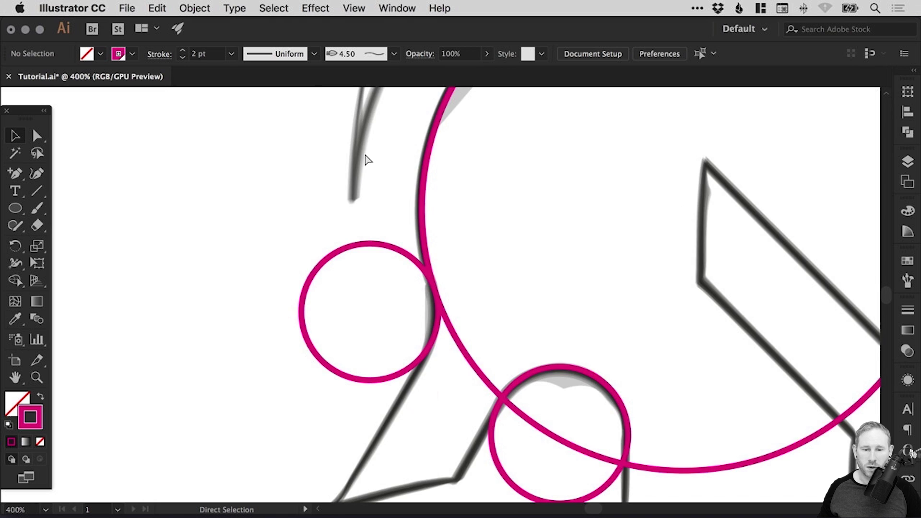
{"action": "left_click_drag", "start_coordinate": [404, 263], "coordinate": [379, 232]}
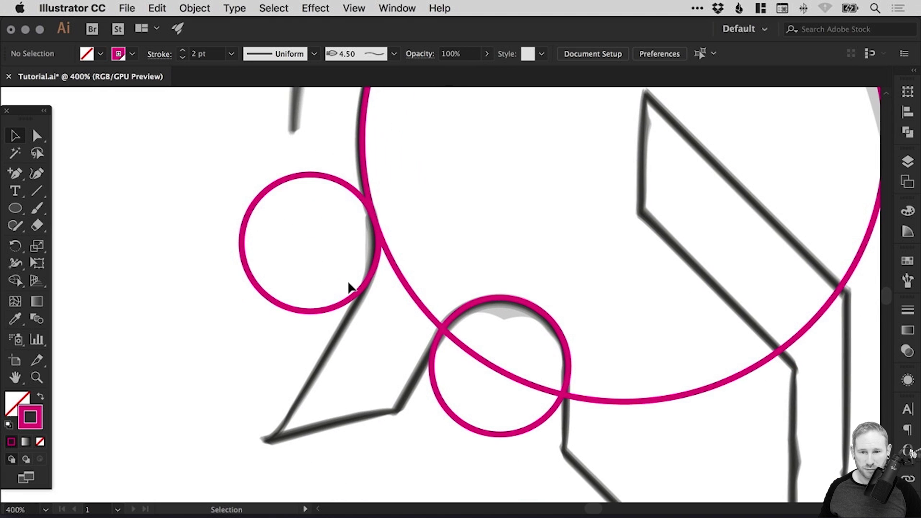
{"action": "key", "text": "ctrl+minus"}
{"action": "key", "text": "ctrl+minus"}
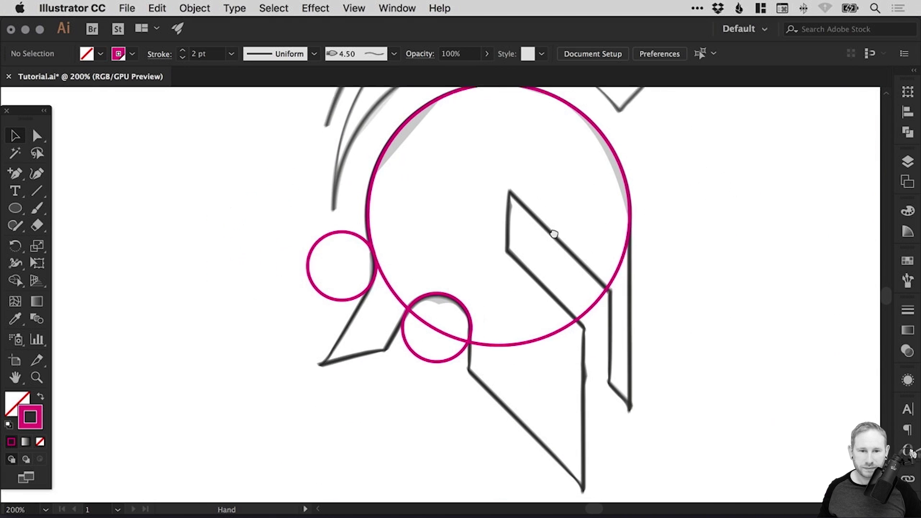
{"action": "left_click_drag", "start_coordinate": [545, 231], "coordinate": [480, 234]}
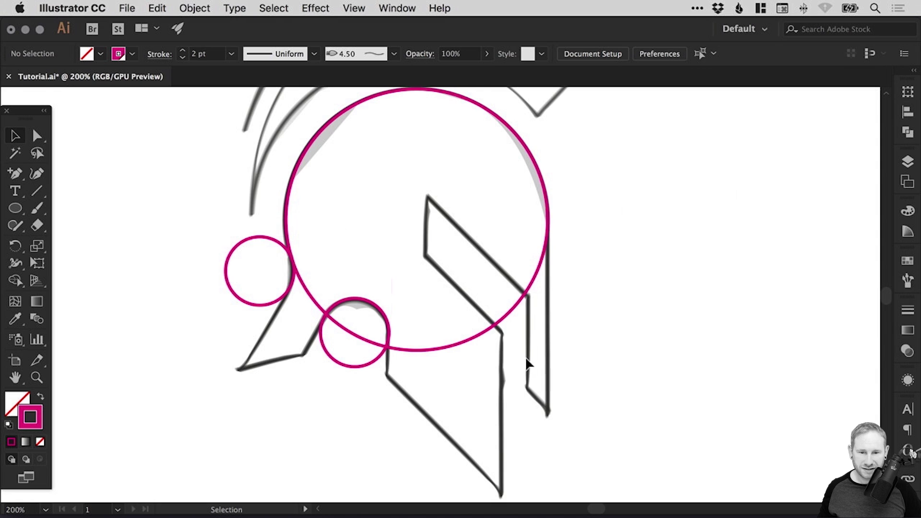
{"action": "scroll", "coordinate": [386, 357], "scroll_direction": "up", "scroll_amount": 2}
{"action": "scroll", "coordinate": [386, 357], "scroll_direction": "right", "scroll_amount": 2}
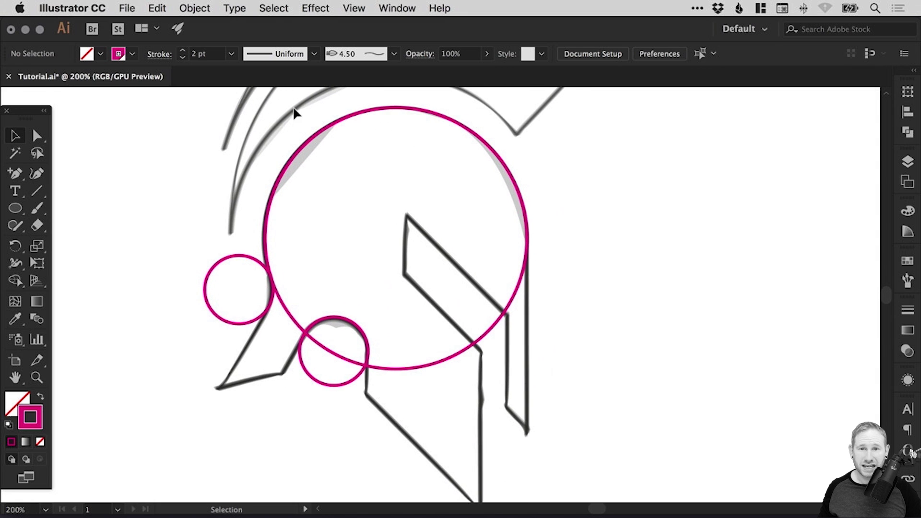
{"action": "left_click", "coordinate": [355, 8]}
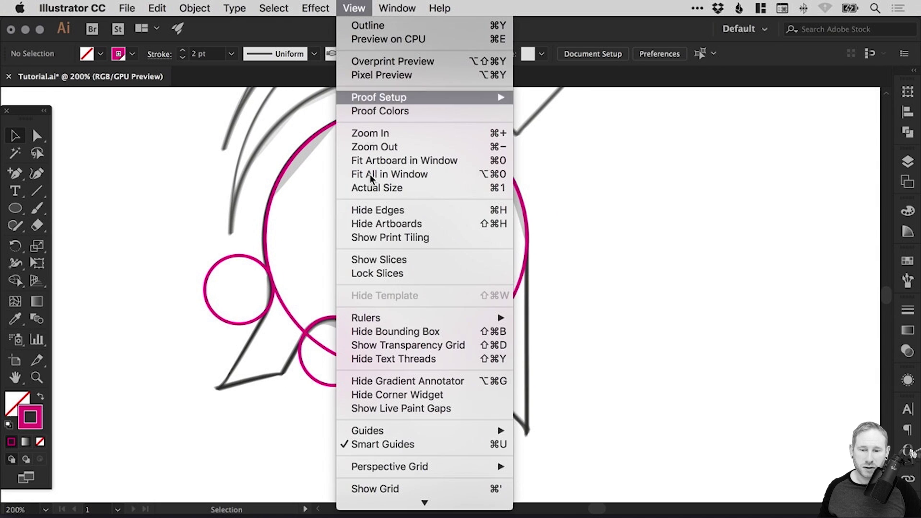
{"action": "left_click", "coordinate": [626, 252]}
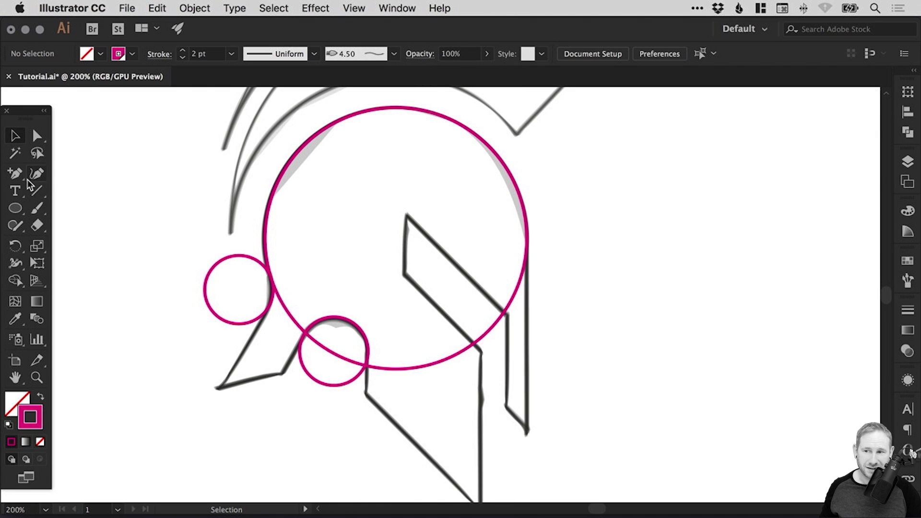
- Select the Pen Tool and review the stroke settings before tracing
{"action": "left_click_drag", "start_coordinate": [21, 175], "coordinate": [72, 172]}
{"action": "left_click_drag", "start_coordinate": [550, 244], "coordinate": [499, 200]}
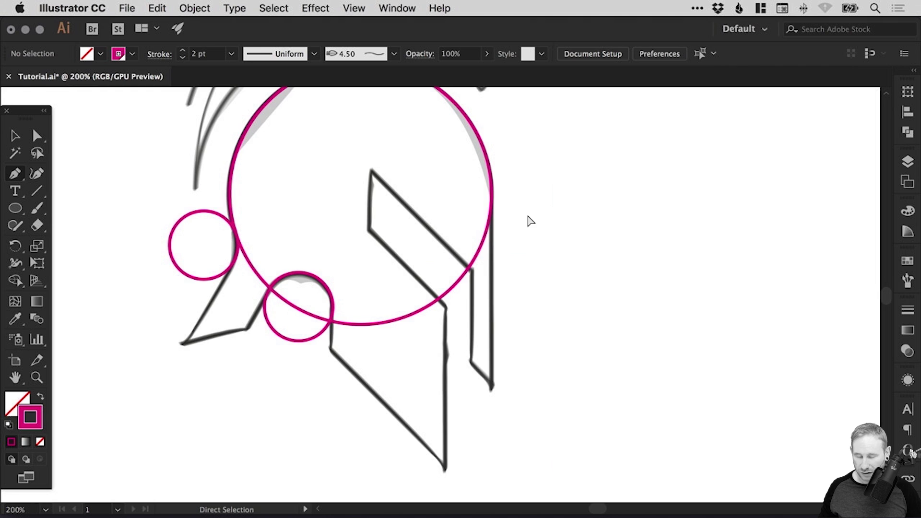
{"action": "key", "text": "super+y"}
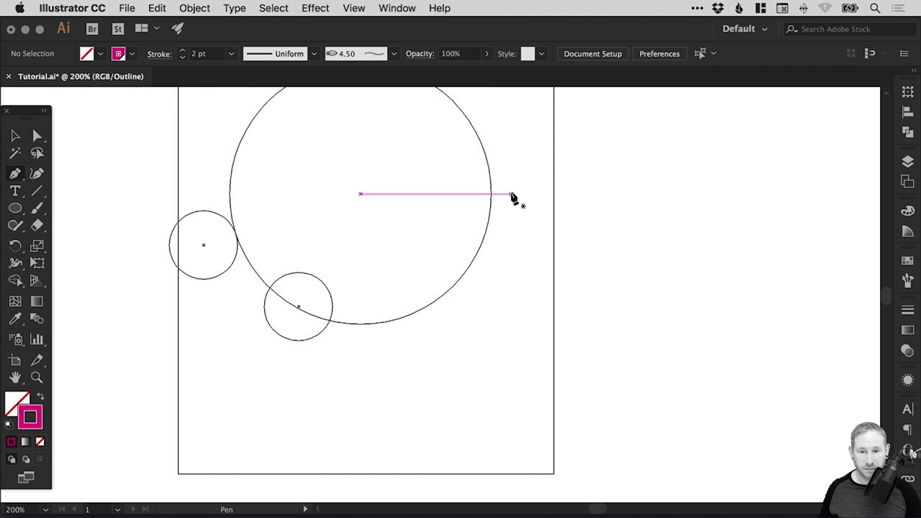
{"action": "key", "text": "super"}
{"action": "key", "text": "super+y"}
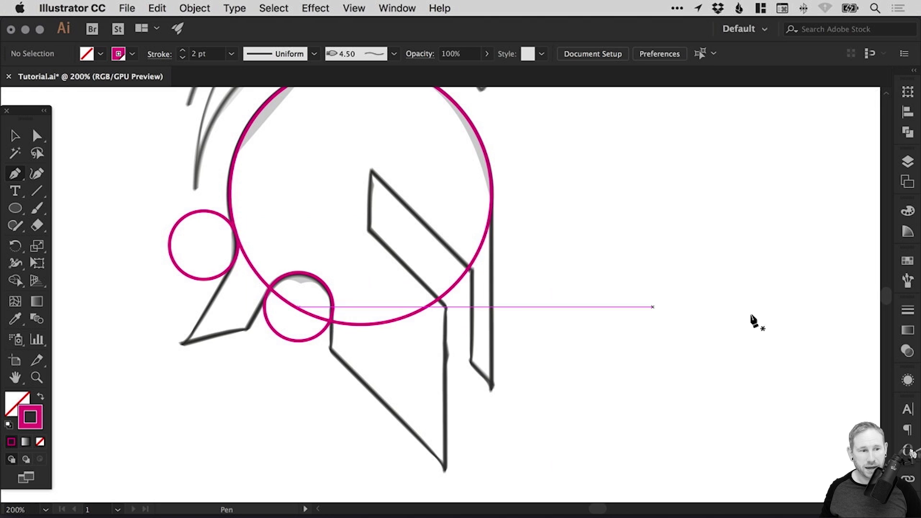
{"action": "left_click", "coordinate": [906, 311]}
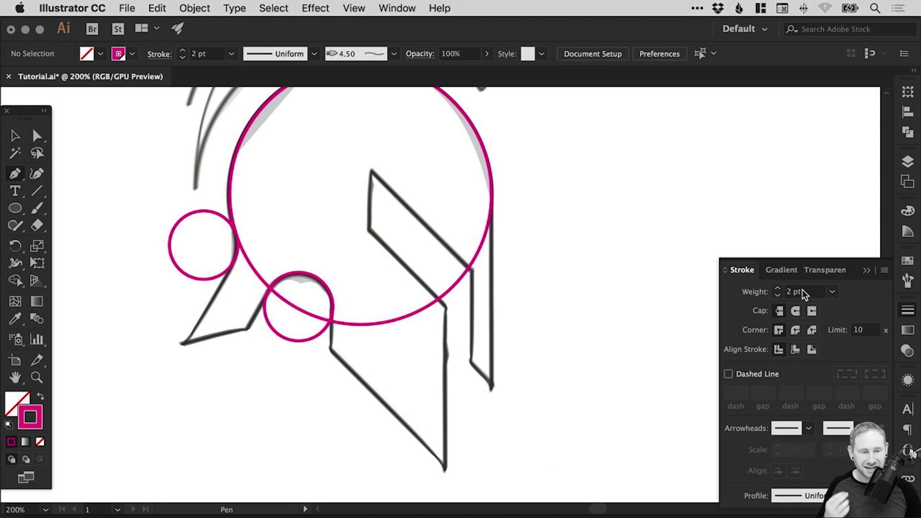
{"action": "left_click", "coordinate": [903, 313]}
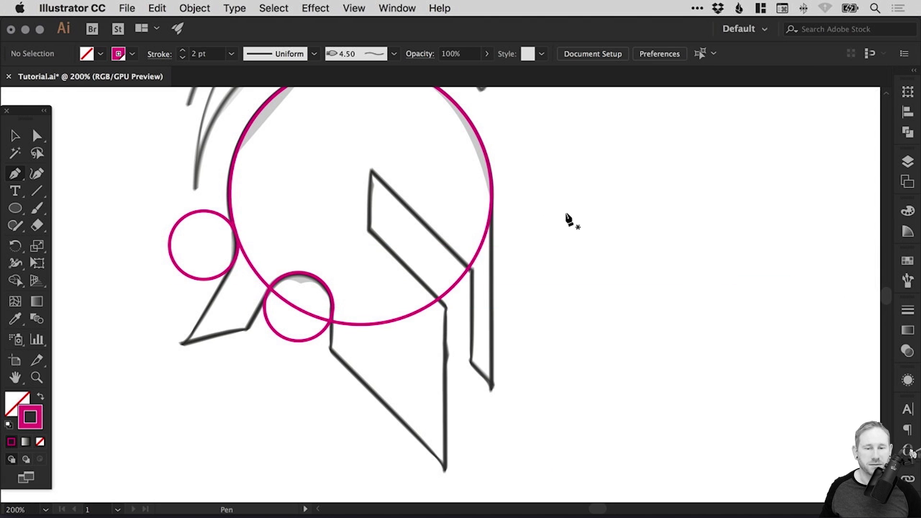
- Trace a path from the big circle's right point down to where it meets the plate
{"action": "left_click", "coordinate": [491, 194]}
{"action": "mouse_move", "coordinate": [494, 197]}
{"action": "left_mouse_down"}
{"action": "mouse_move", "coordinate": [503, 387]}
{"action": "mouse_move", "coordinate": [485, 421]}
{"action": "mouse_move", "coordinate": [501, 405]}
{"action": "mouse_move", "coordinate": [491, 384]}
{"action": "mouse_move", "coordinate": [494, 397]}
{"action": "mouse_move", "coordinate": [493, 387]}
{"action": "mouse_move", "coordinate": [448, 372]}
{"action": "mouse_move", "coordinate": [454, 329]}
{"action": "mouse_move", "coordinate": [463, 388]}
{"action": "mouse_move", "coordinate": [458, 354]}
{"action": "mouse_move", "coordinate": [408, 246]}
{"action": "mouse_move", "coordinate": [401, 195]}
{"action": "mouse_move", "coordinate": [362, 230]}
{"action": "mouse_move", "coordinate": [466, 345]}
{"action": "mouse_move", "coordinate": [459, 386]}
{"action": "mouse_move", "coordinate": [456, 354]}
{"action": "mouse_move", "coordinate": [476, 325]}
{"action": "mouse_move", "coordinate": [540, 348]}
{"action": "mouse_move", "coordinate": [489, 448]}
{"action": "mouse_move", "coordinate": [440, 370]}
{"action": "mouse_move", "coordinate": [447, 325]}
{"action": "mouse_move", "coordinate": [475, 373]}
{"action": "mouse_move", "coordinate": [470, 362]}
{"action": "left_mouse_up"}
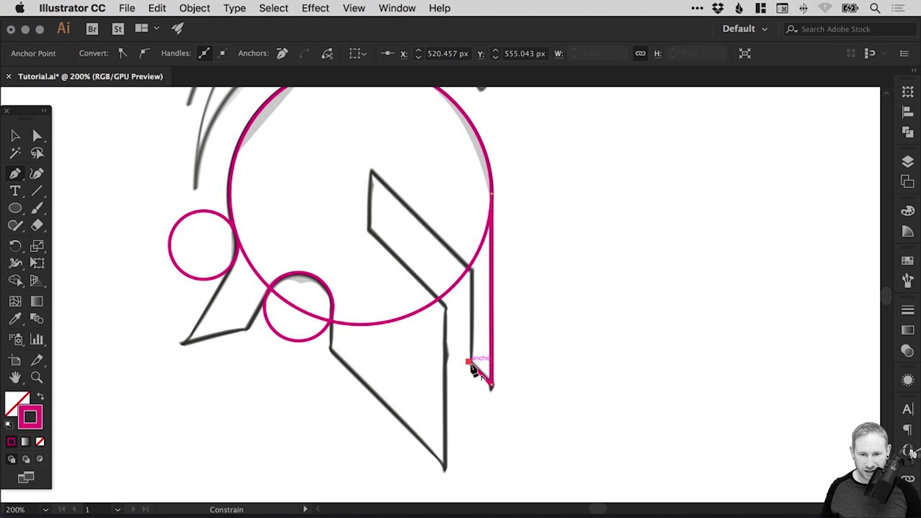
{"action": "left_click", "coordinate": [469, 267]}
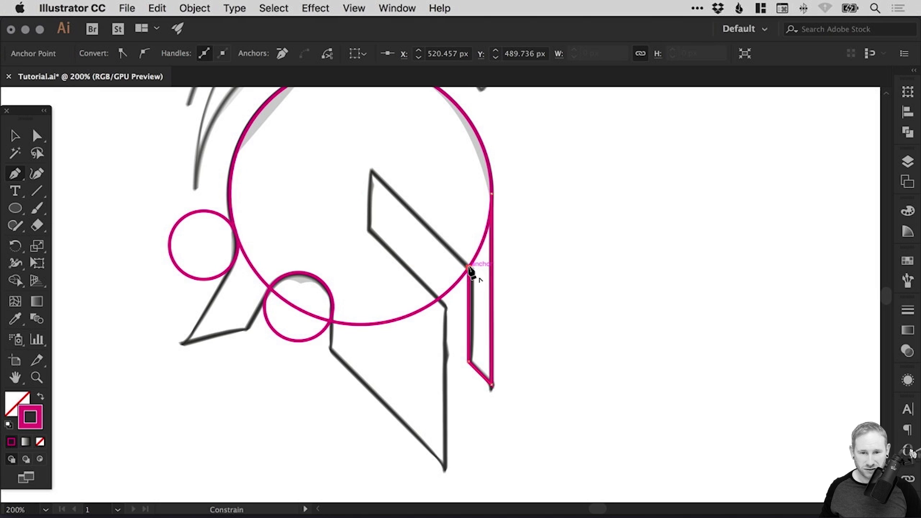
- Trace the lower cheek-guard plate's corners, ending where the small and large circles meet
{"action": "left_click", "coordinate": [370, 171]}
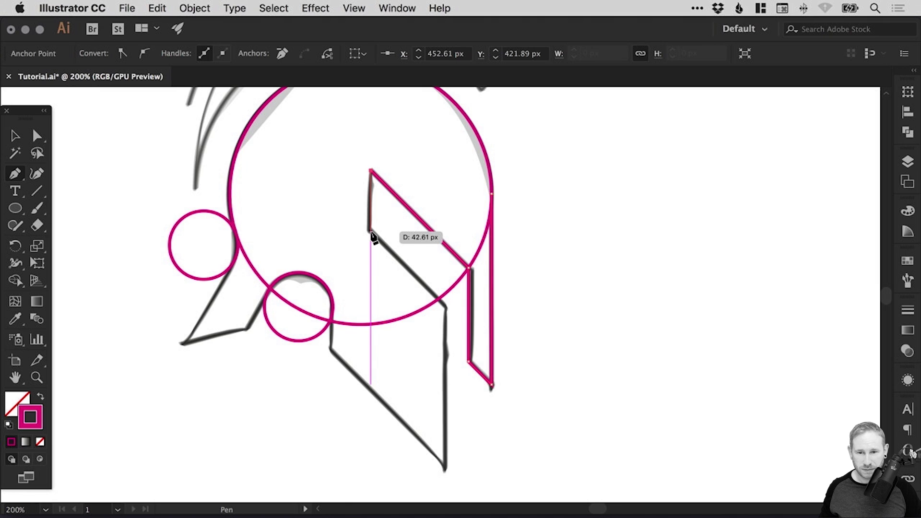
{"action": "left_click", "coordinate": [371, 233]}
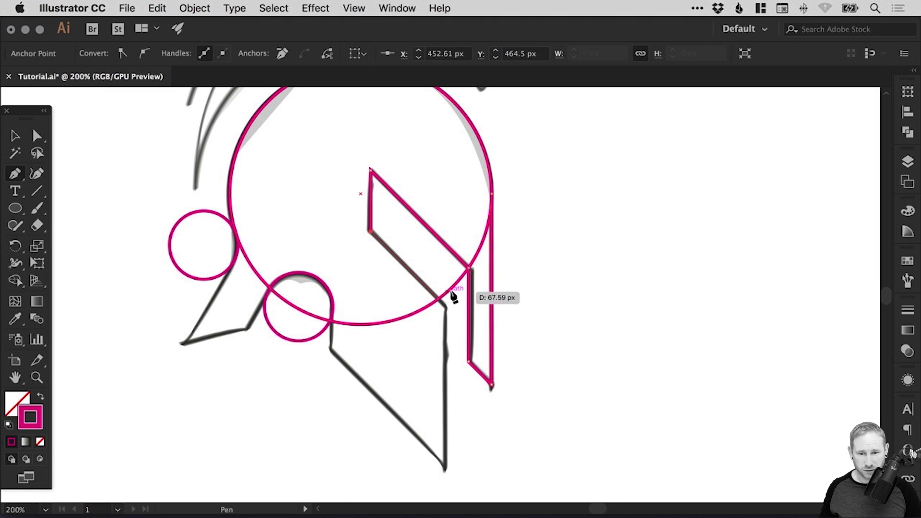
{"action": "left_click", "coordinate": [446, 308]}
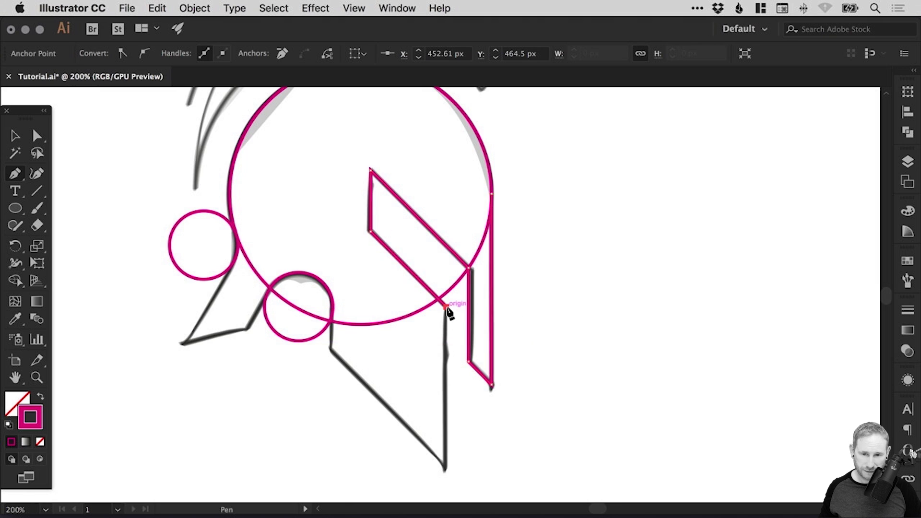
{"action": "left_click", "coordinate": [445, 468]}
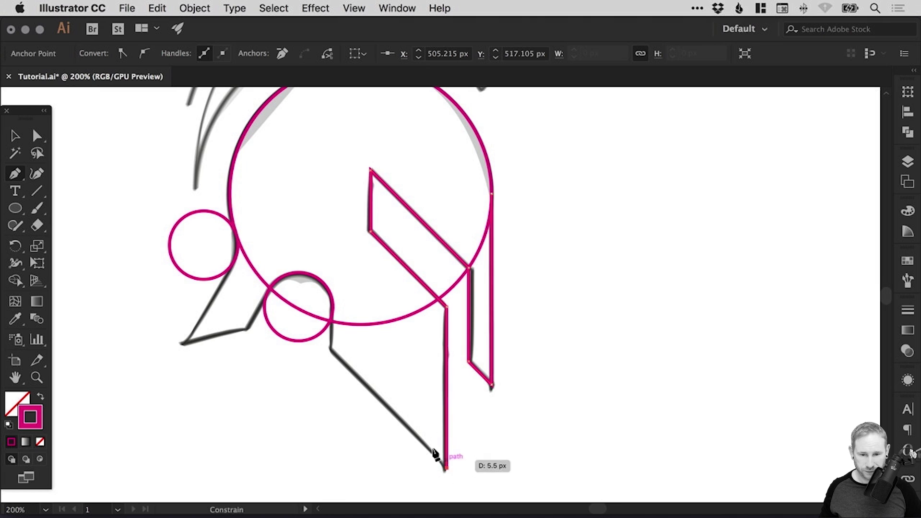
{"action": "left_click", "coordinate": [330, 350]}
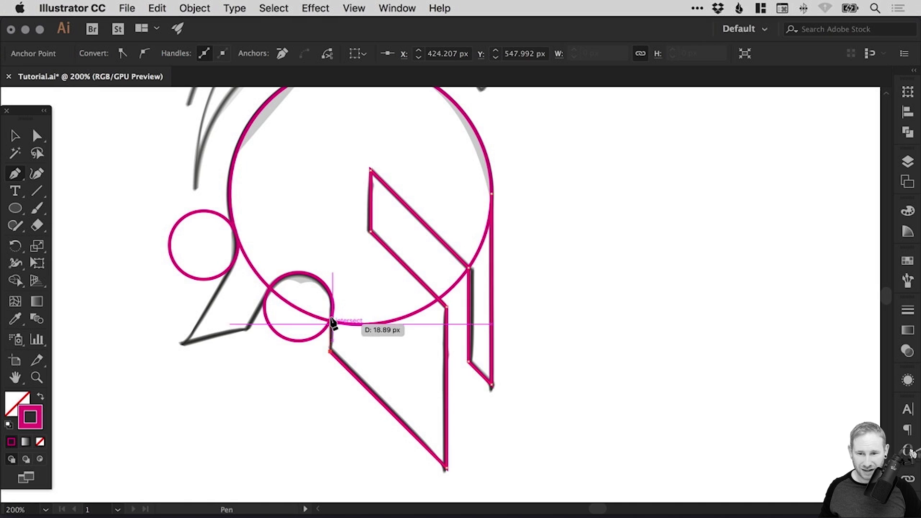
{"action": "left_click", "coordinate": [331, 307]}
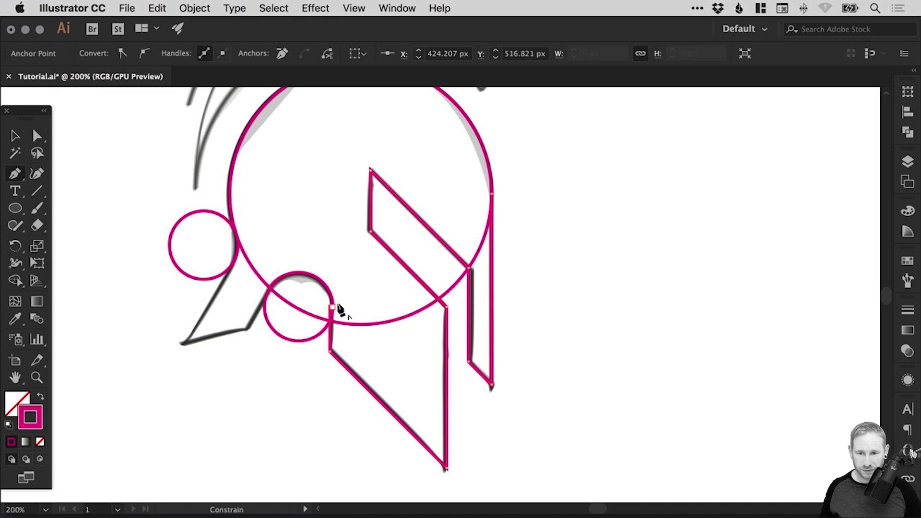
- Zoom in on the small circle junction in Outline view
{"action": "key", "text": "v"}
{"action": "left_click", "coordinate": [301, 364]}
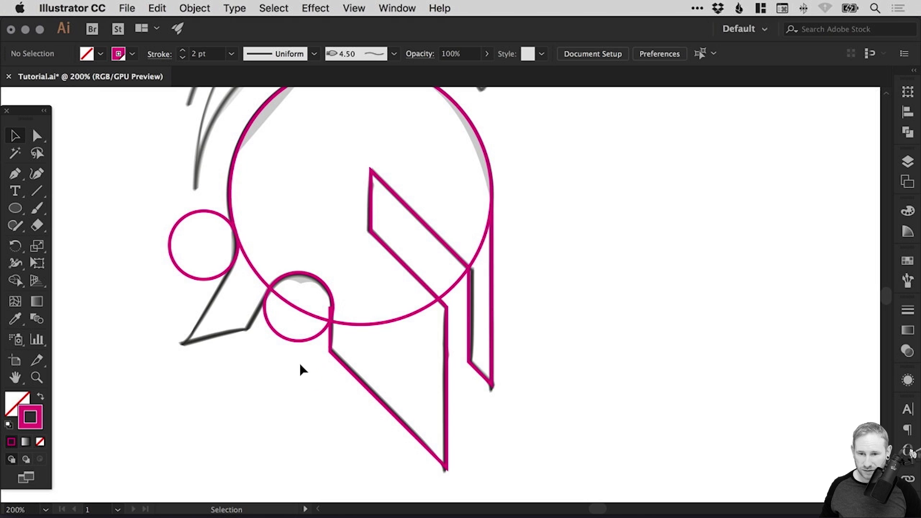
{"action": "key", "text": "super+space"}
{"action": "left_click_drag", "start_coordinate": [304, 273], "coordinate": [367, 355]}
{"action": "left_click_drag", "start_coordinate": [393, 298], "coordinate": [370, 274]}
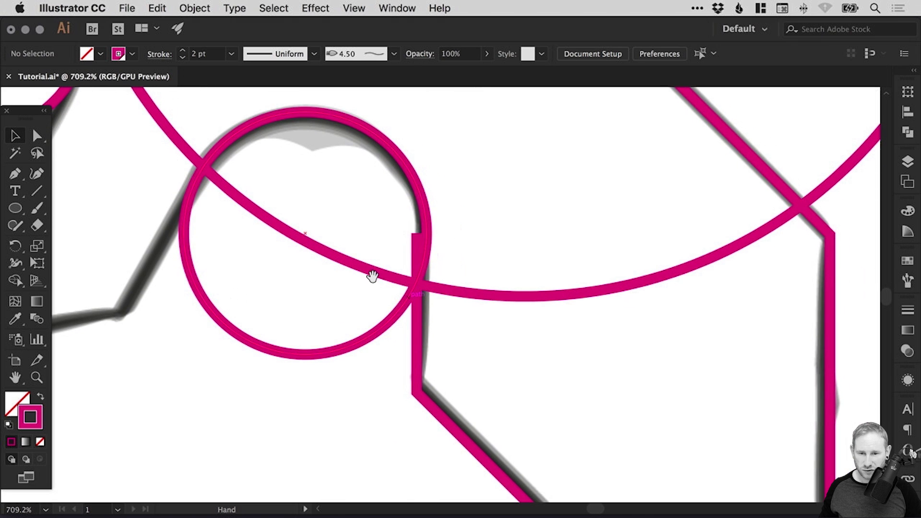
{"action": "key", "text": "super+y"}
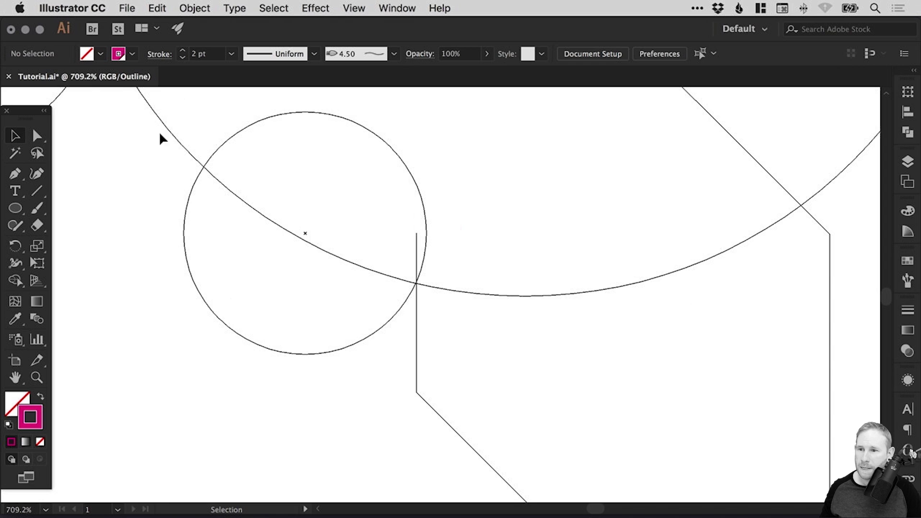
- Select both anchors of the cheek guard's vertical edge and shift the edge slightly right
{"action": "left_click", "coordinate": [38, 137]}
{"action": "left_click_drag", "start_coordinate": [416, 234], "coordinate": [418, 235]}
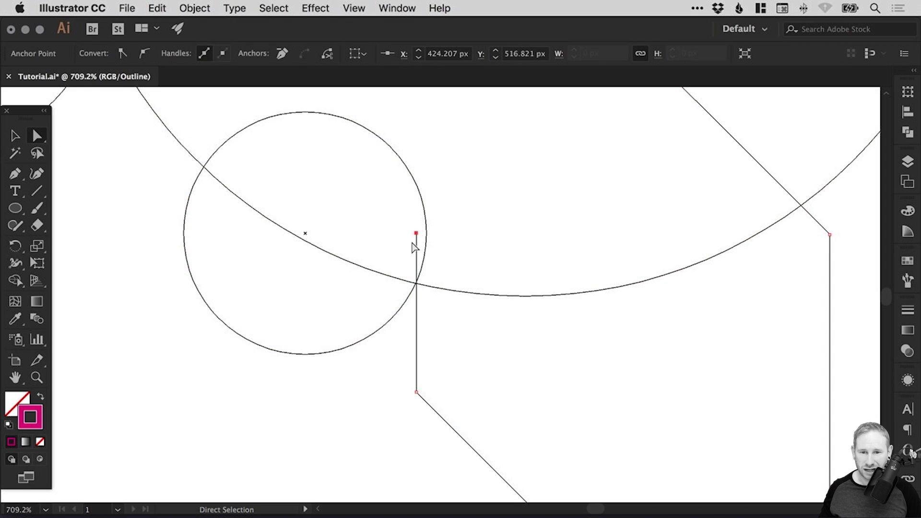
{"action": "left_click", "coordinate": [416, 395], "text": "shift"}
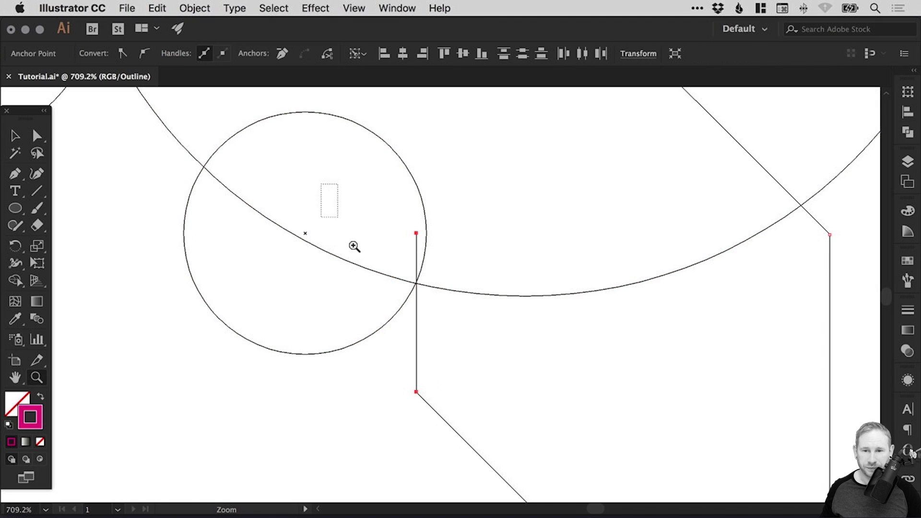
{"action": "left_click_drag", "start_coordinate": [364, 261], "coordinate": [490, 390]}
{"action": "left_click_drag", "start_coordinate": [460, 309], "coordinate": [405, 310]}
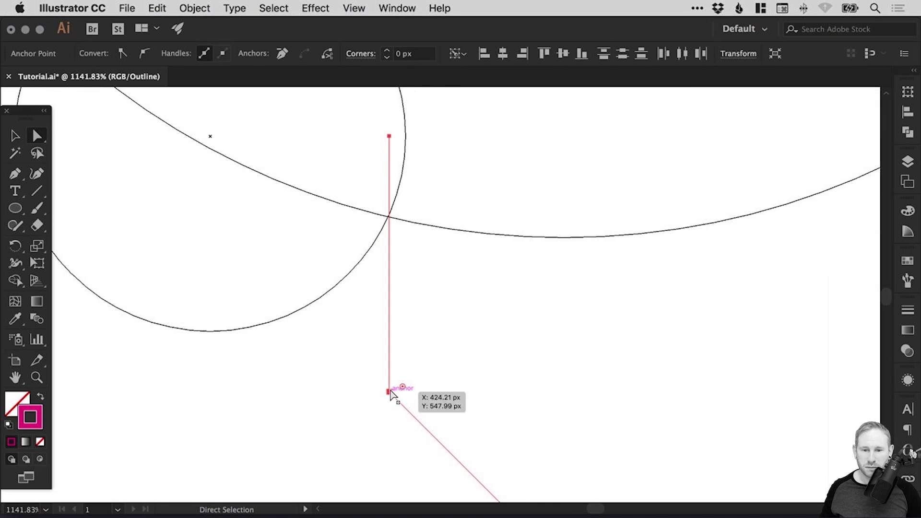
{"action": "left_click_drag", "start_coordinate": [389, 391], "coordinate": [406, 413]}
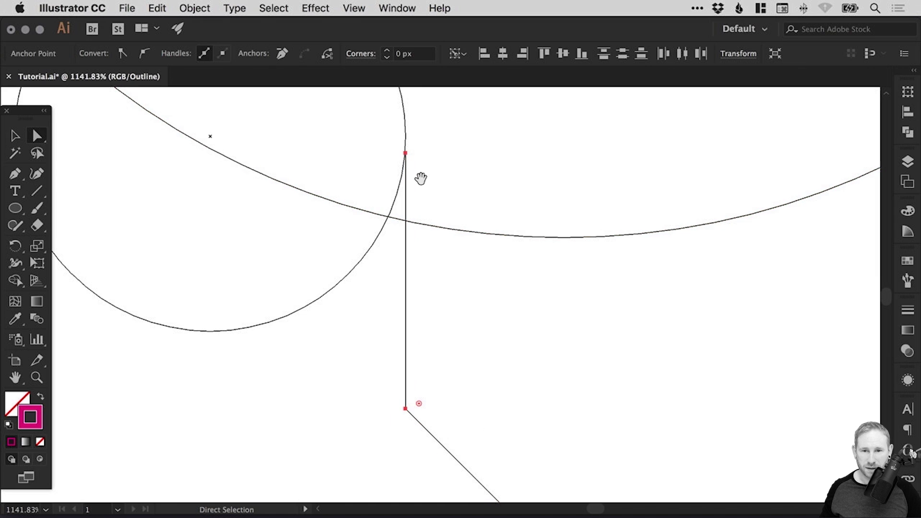
{"action": "left_click_drag", "start_coordinate": [421, 174], "coordinate": [424, 202]}
{"action": "left_click", "coordinate": [411, 211]}
- Raise the edge's top anchor about 2.08 px onto the small circle's outline
{"action": "key", "text": "z"}
{"action": "left_click_drag", "start_coordinate": [358, 146], "coordinate": [433, 223]}
{"action": "left_click", "coordinate": [37, 138]}
{"action": "left_click_drag", "start_coordinate": [426, 350], "coordinate": [423, 277]}
{"action": "left_click", "coordinate": [462, 282]}
{"action": "key", "text": "super+minus"}
{"action": "key", "text": "super+minus"}
{"action": "key", "text": "super+minus"}
{"action": "key", "text": "super+minus"}
{"action": "key", "text": "super+minus"}
- Pen-trace the neck guard from the small circle via the inner bend and bottom point to the left circle
{"action": "key", "text": "super+y"}
{"action": "key", "text": "super+minus"}
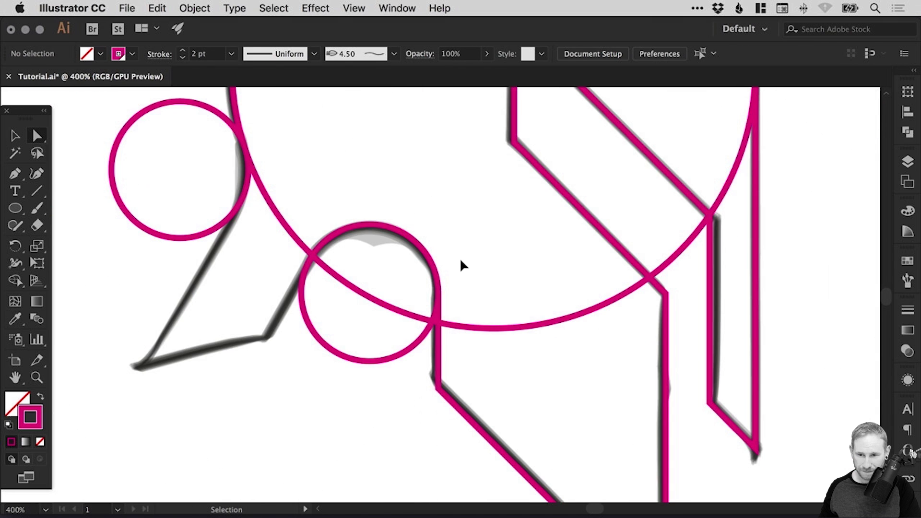
{"action": "key", "text": "space"}
{"action": "left_click_drag", "start_coordinate": [295, 309], "coordinate": [339, 277]}
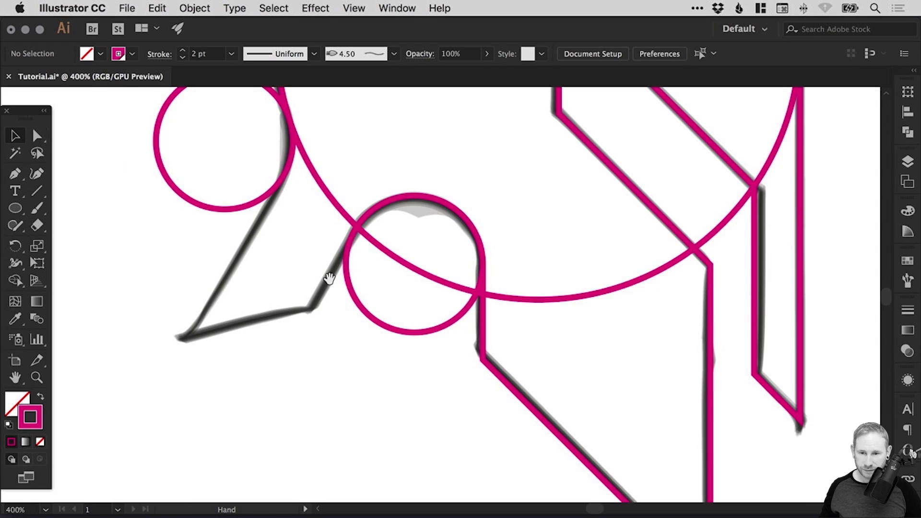
{"action": "scroll", "coordinate": [159, 202], "scroll_direction": "up", "scroll_amount": 3}
{"action": "left_click", "coordinate": [15, 174]}
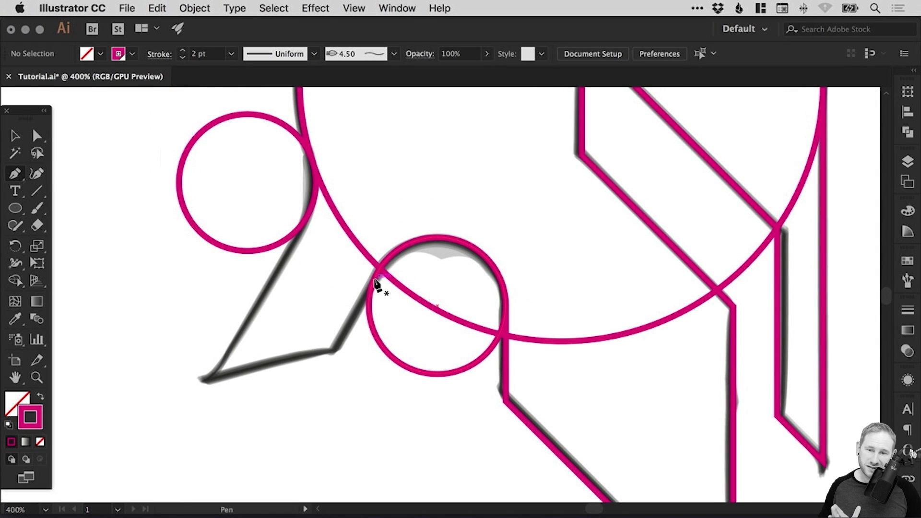
{"action": "left_click", "coordinate": [376, 278]}
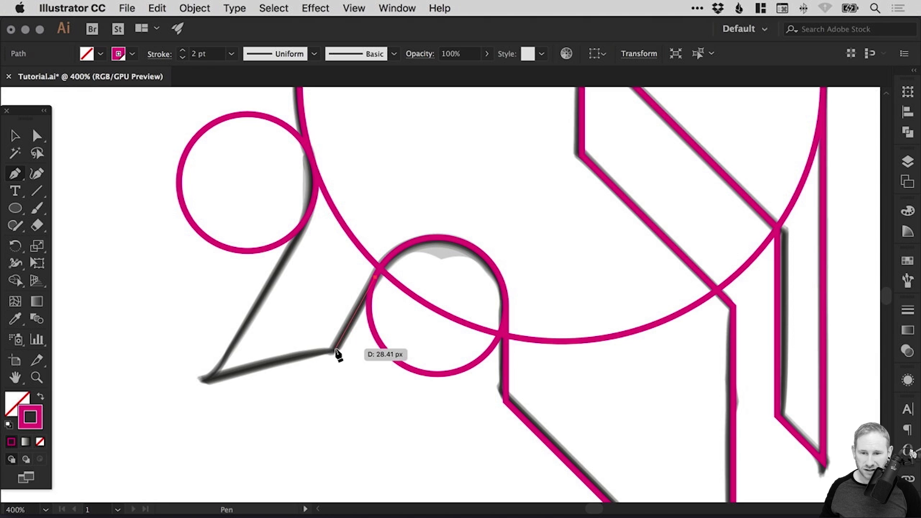
{"action": "left_click", "coordinate": [335, 350]}
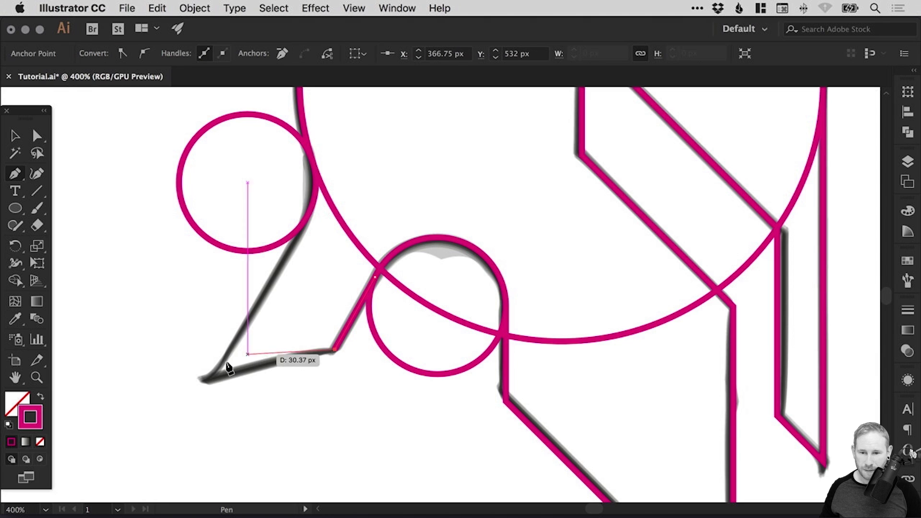
{"action": "left_click", "coordinate": [206, 380]}
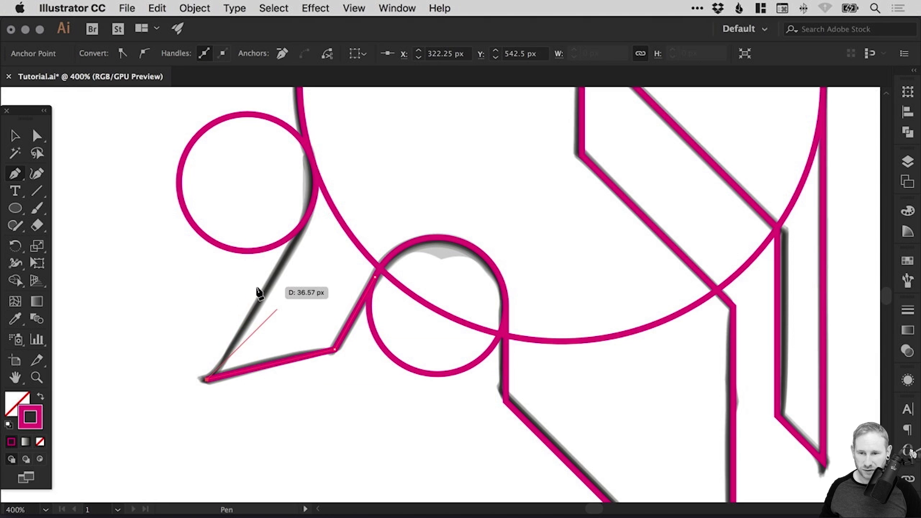
{"action": "left_click", "coordinate": [309, 212]}
{"action": "key", "text": "v"}
{"action": "left_click", "coordinate": [168, 295]}
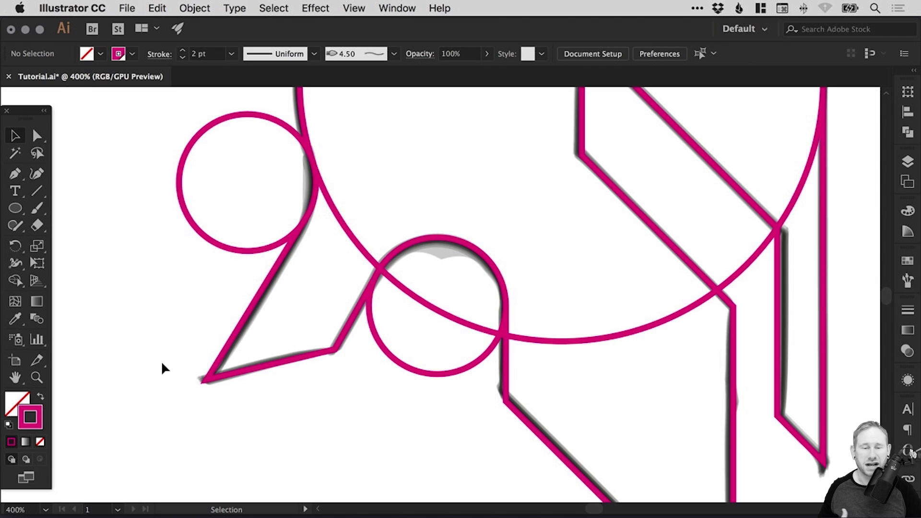
- Zoom out past 300% and recentre the whole helmet in the window
{"action": "scroll", "coordinate": [487, 379], "scroll_direction": "down", "scroll_amount": 5}
{"action": "scroll", "coordinate": [487, 378], "scroll_direction": "right", "scroll_amount": 4}
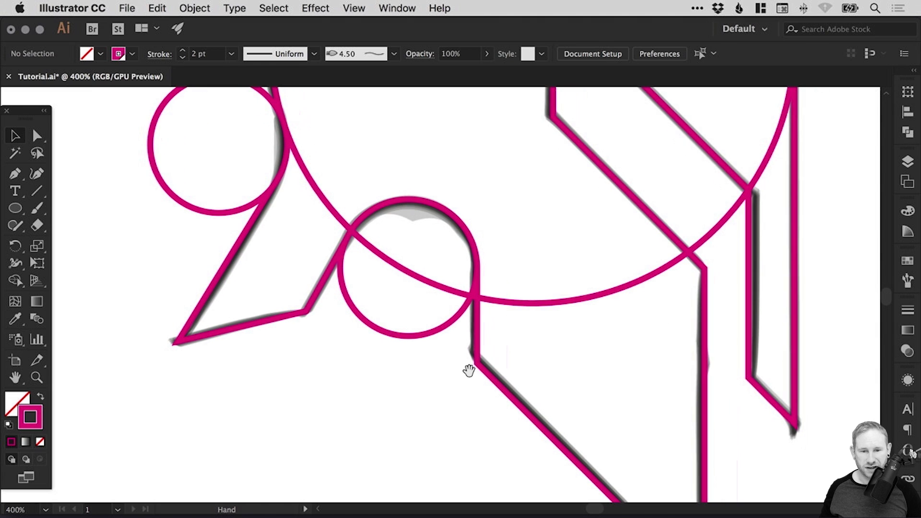
{"action": "scroll", "coordinate": [534, 341], "scroll_direction": "down", "scroll_amount": 8}
{"action": "scroll", "coordinate": [534, 341], "scroll_direction": "right", "scroll_amount": 1}
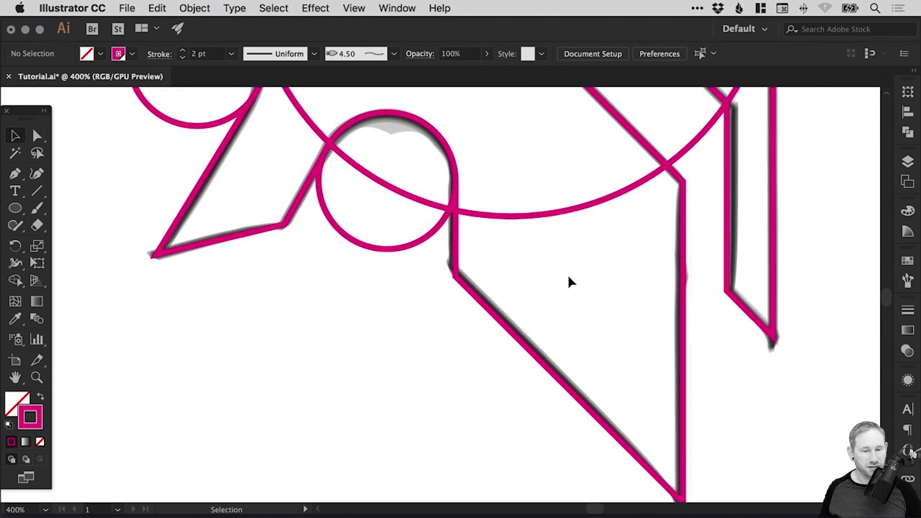
{"action": "scroll", "coordinate": [500, 327], "scroll_direction": "up", "scroll_amount": 10}
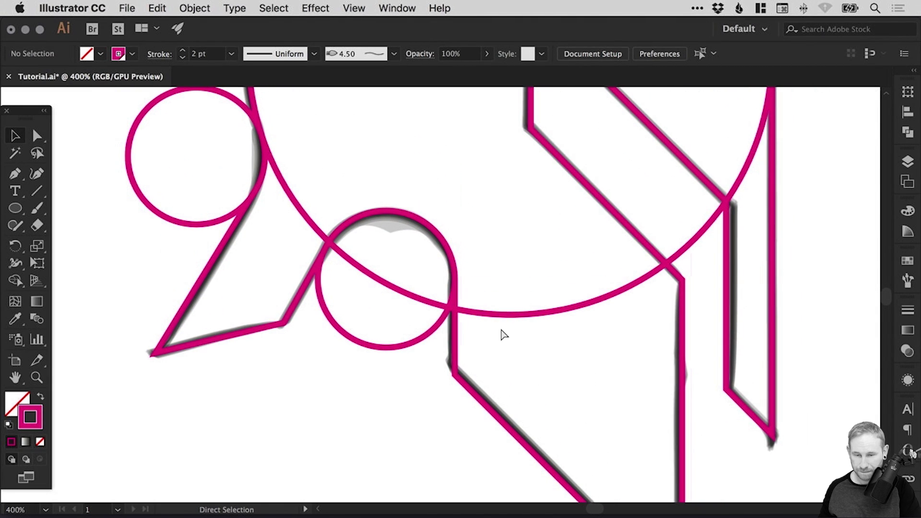
{"action": "key", "text": "super+minus"}
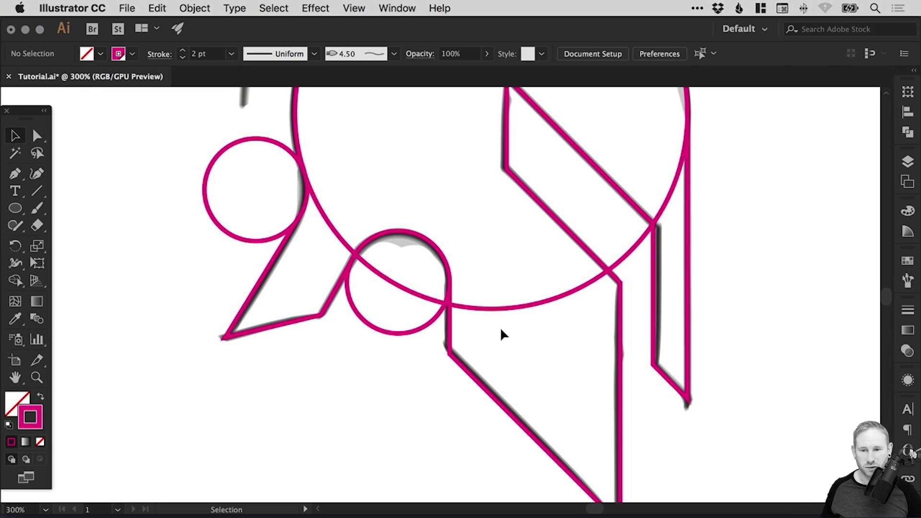
{"action": "scroll", "coordinate": [394, 289], "scroll_direction": "up", "scroll_amount": 12}
{"action": "scroll", "coordinate": [395, 290], "scroll_direction": "right", "scroll_amount": 2}
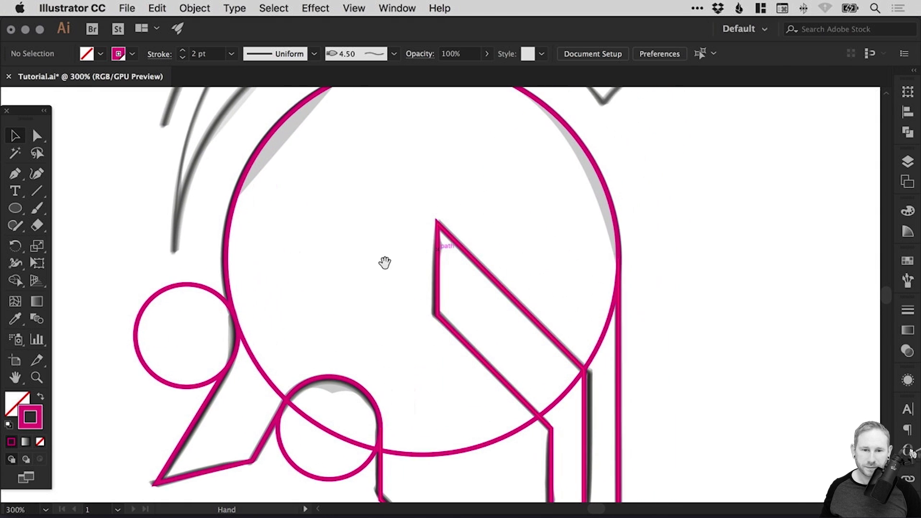
{"action": "left_click_drag", "start_coordinate": [387, 266], "coordinate": [372, 214]}
{"action": "key", "text": "super+minus"}
{"action": "key", "text": "super+minus"}
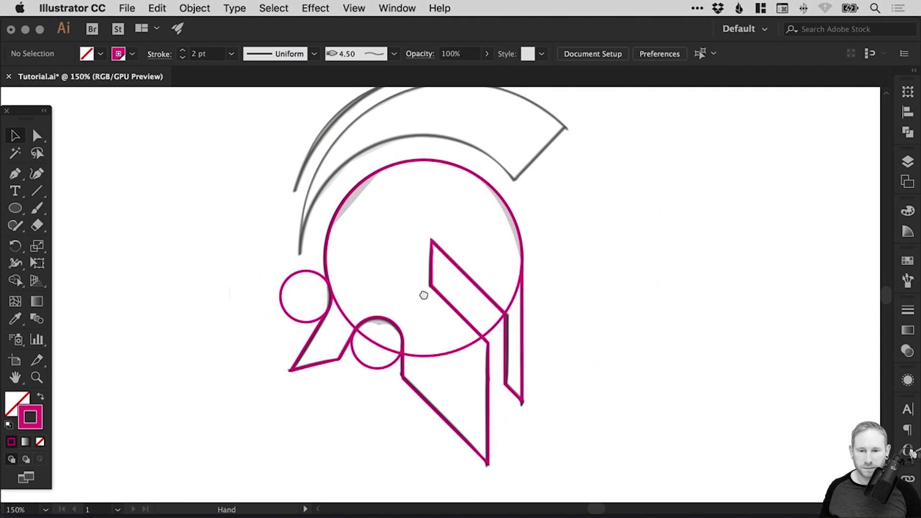
{"action": "left_click_drag", "start_coordinate": [419, 306], "coordinate": [416, 342]}
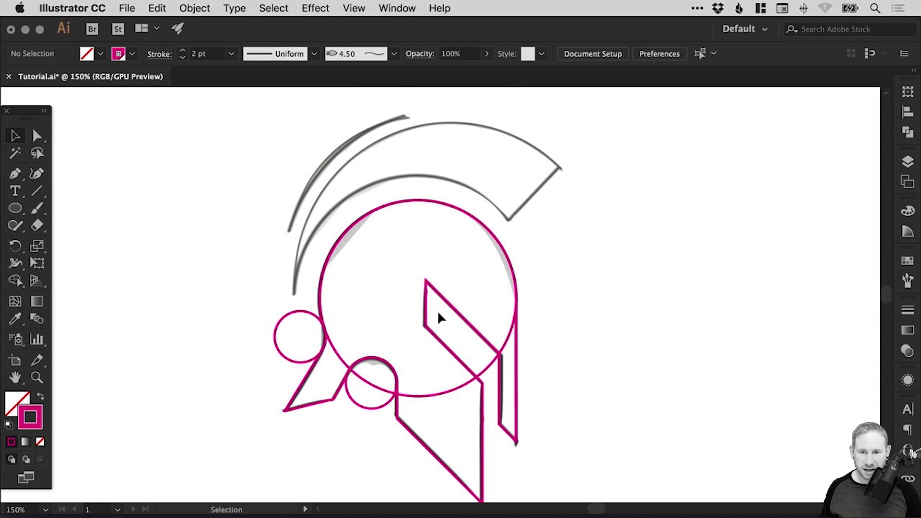
{"action": "left_click_drag", "start_coordinate": [429, 309], "coordinate": [416, 301]}
- Copy the large helmet circle and paste it in place
{"action": "left_click", "coordinate": [315, 229]}
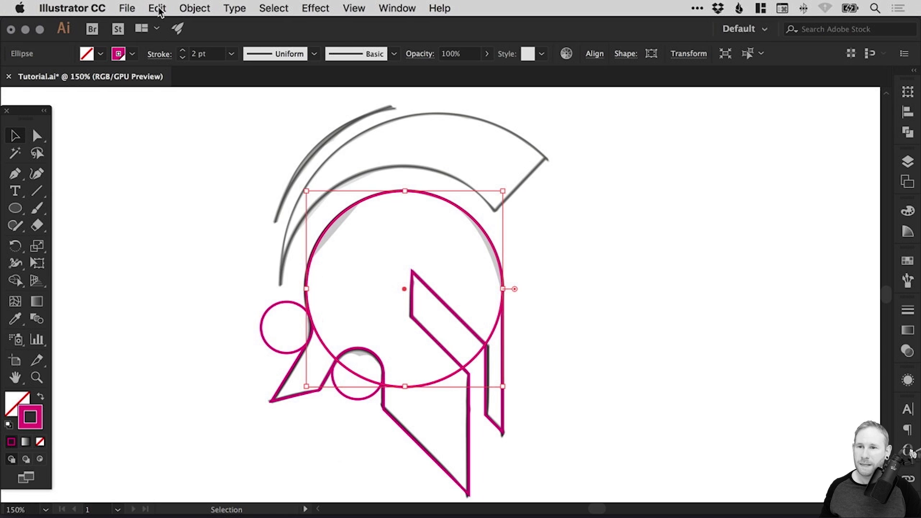
{"action": "left_click", "coordinate": [157, 9]}
{"action": "left_click", "coordinate": [161, 76]}
{"action": "left_click", "coordinate": [156, 8]}
{"action": "left_click", "coordinate": [195, 127]}
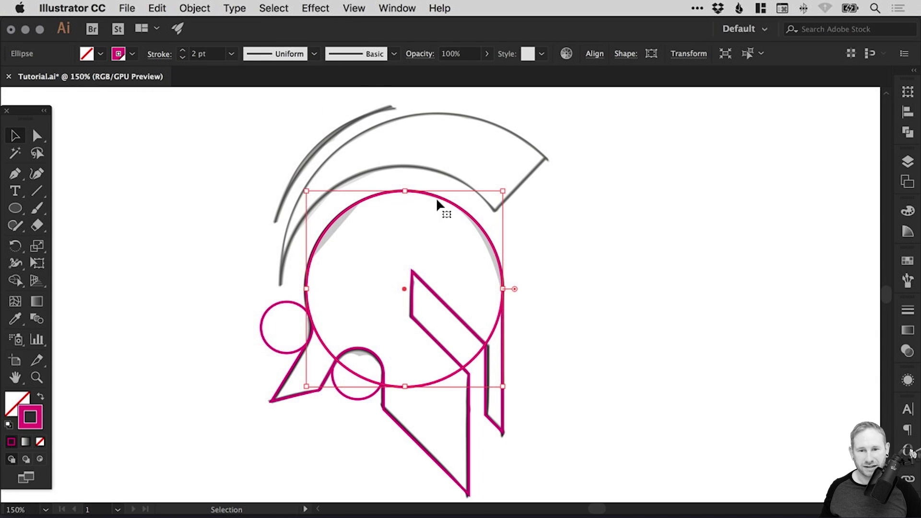
- Scale the pasted circle to about 217 px so it traces the helmet dome, then zoom out
{"action": "left_click_drag", "start_coordinate": [306, 191], "coordinate": [293, 176]}
{"action": "left_click_drag", "start_coordinate": [502, 178], "coordinate": [517, 166]}
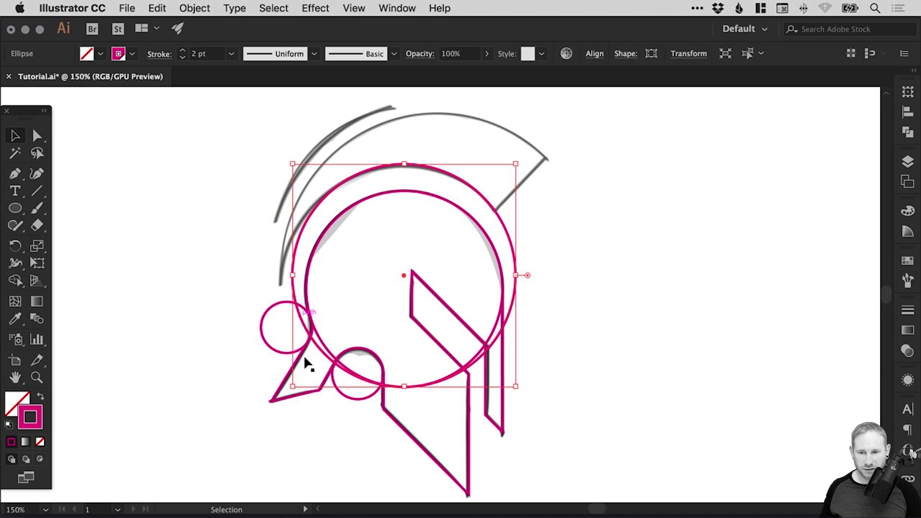
{"action": "left_click_drag", "start_coordinate": [293, 388], "coordinate": [282, 397]}
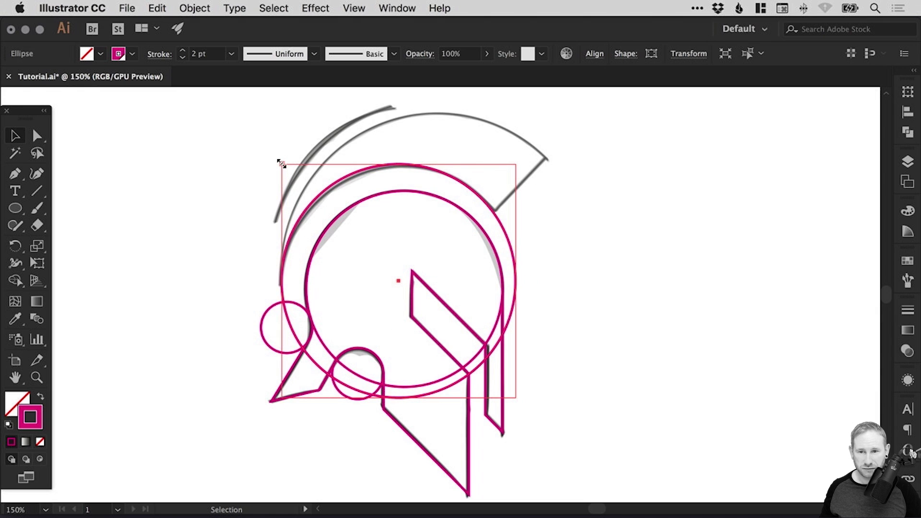
{"action": "left_click_drag", "start_coordinate": [282, 164], "coordinate": [296, 166]}
{"action": "left_click_drag", "start_coordinate": [212, 136], "coordinate": [472, 293]}
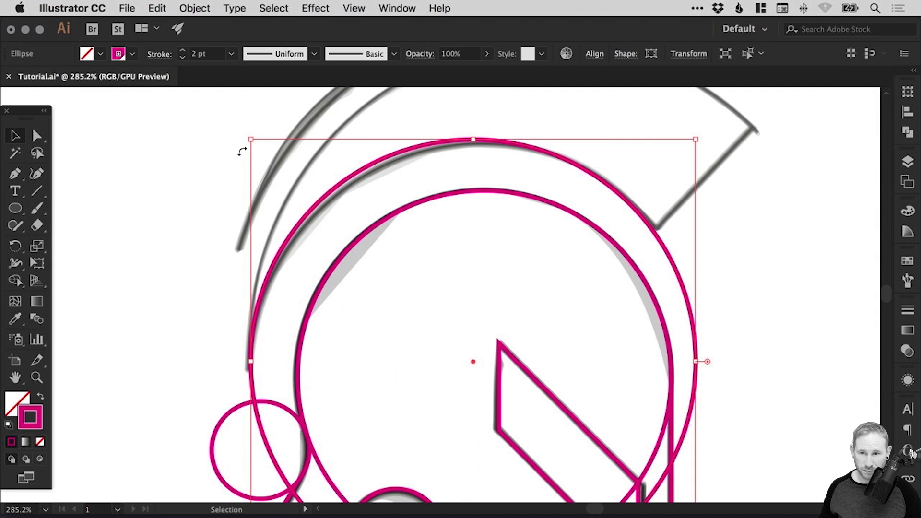
{"action": "left_click_drag", "start_coordinate": [250, 139], "coordinate": [254, 142]}
{"action": "left_click", "coordinate": [515, 240]}
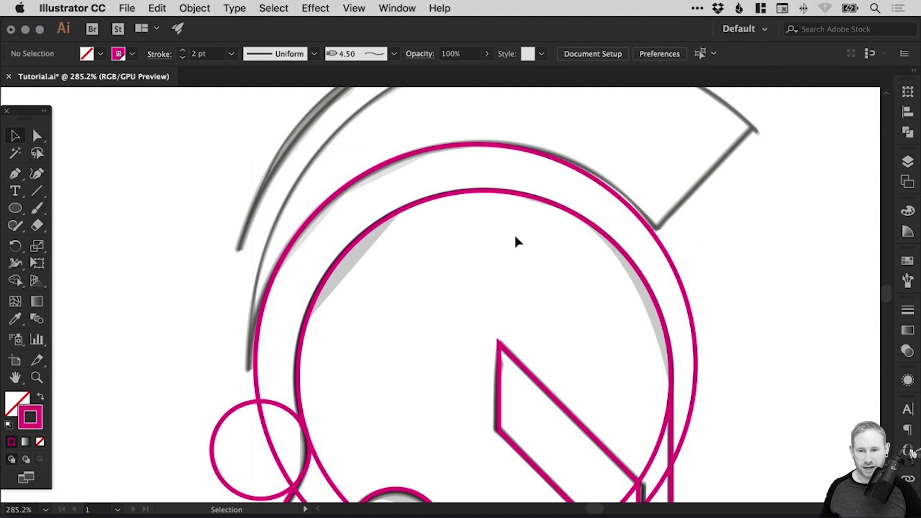
{"action": "left_click", "coordinate": [302, 253]}
{"action": "left_click", "coordinate": [452, 179]}
{"action": "left_click_drag", "start_coordinate": [453, 179], "coordinate": [380, 214]}
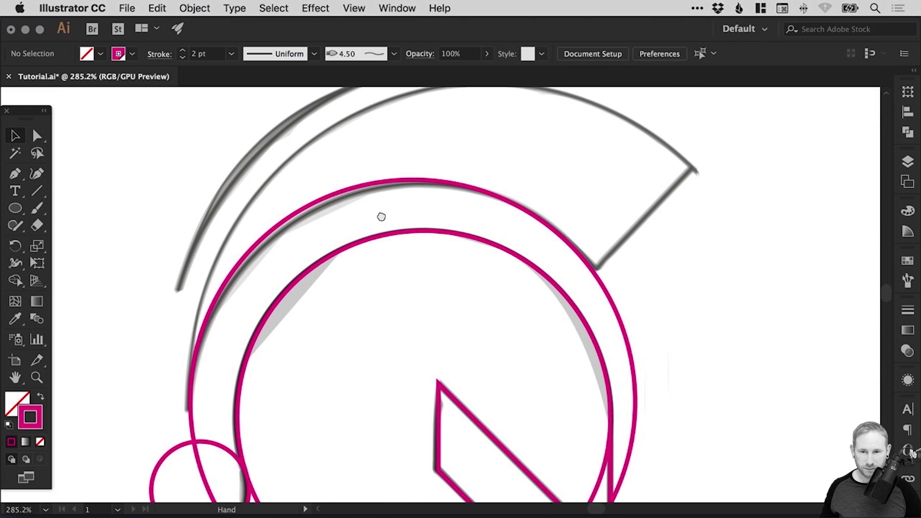
{"action": "key", "text": "super+minus"}
{"action": "key", "text": "super+minus"}
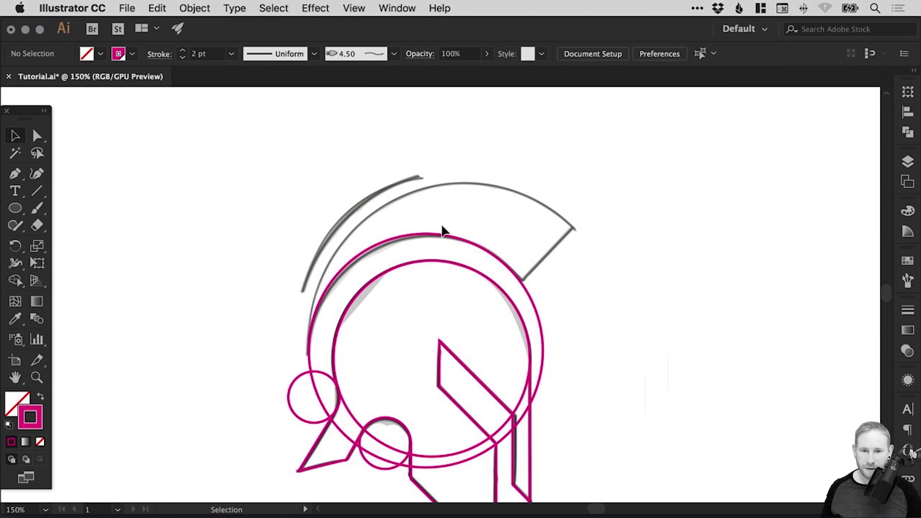
- Copy the outer guide circle and paste it in place
{"action": "left_click", "coordinate": [440, 241]}
{"action": "left_click", "coordinate": [157, 8]}
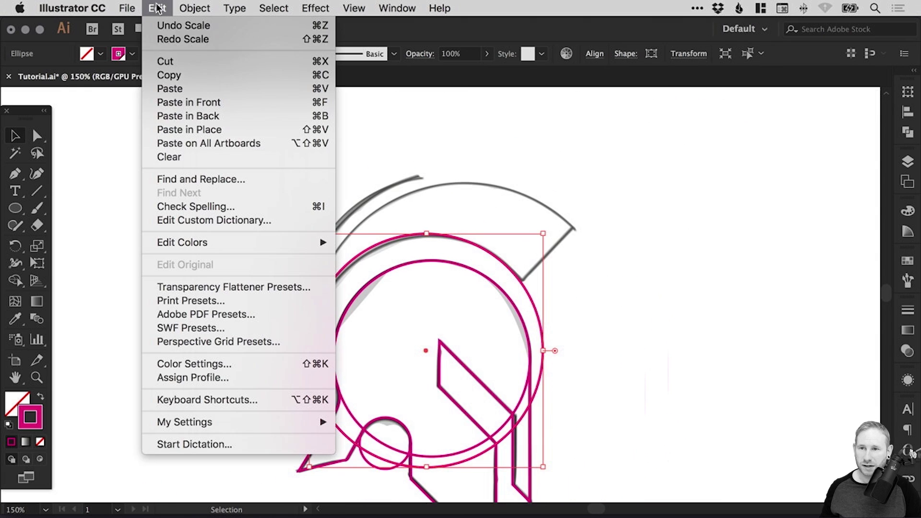
{"action": "left_click", "coordinate": [168, 76]}
{"action": "left_click", "coordinate": [157, 8]}
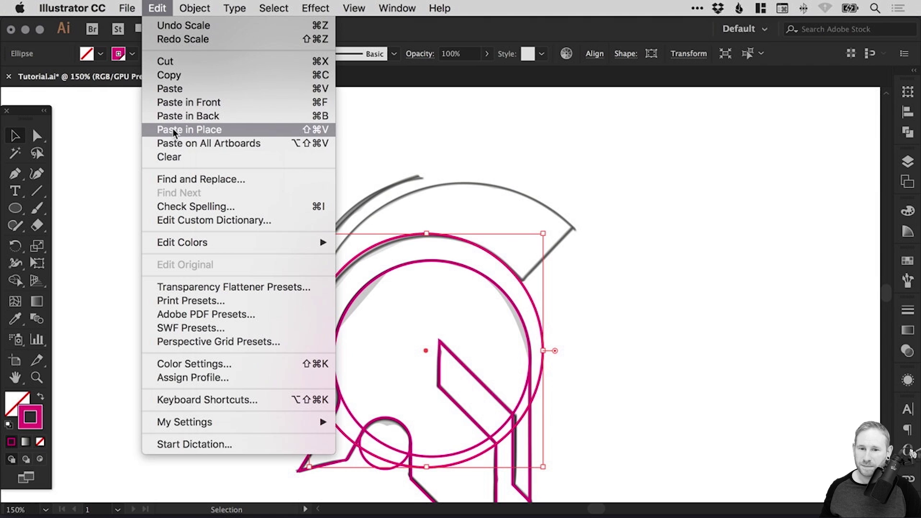
{"action": "left_click", "coordinate": [173, 128]}
- Move the circle copy down about 22 px and enlarge it to match the crest arc
{"action": "left_click_drag", "start_coordinate": [544, 234], "coordinate": [651, 174]}
{"action": "key", "text": "space"}
{"action": "left_click_drag", "start_coordinate": [358, 149], "coordinate": [289, 171]}
{"action": "key", "text": "ctrl+z"}
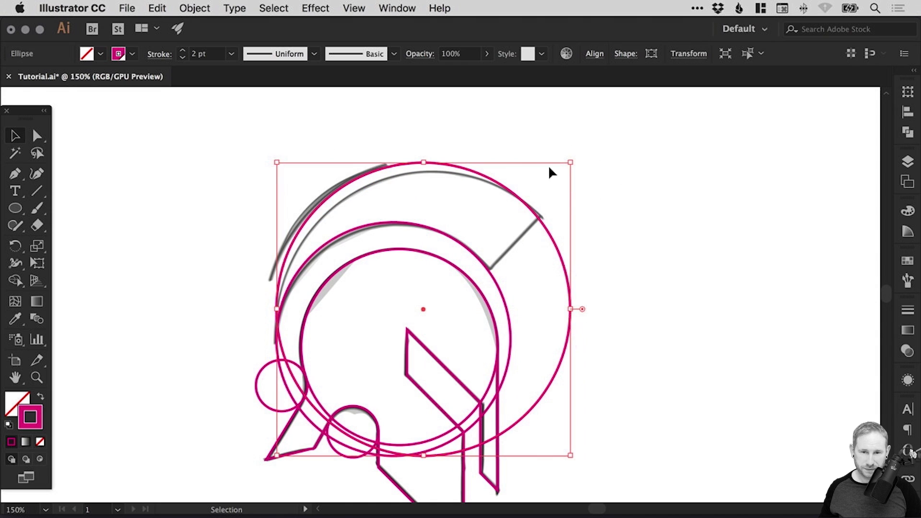
{"action": "left_click_drag", "start_coordinate": [499, 185], "coordinate": [499, 195]}
{"action": "left_click_drag", "start_coordinate": [578, 420], "coordinate": [567, 346]}
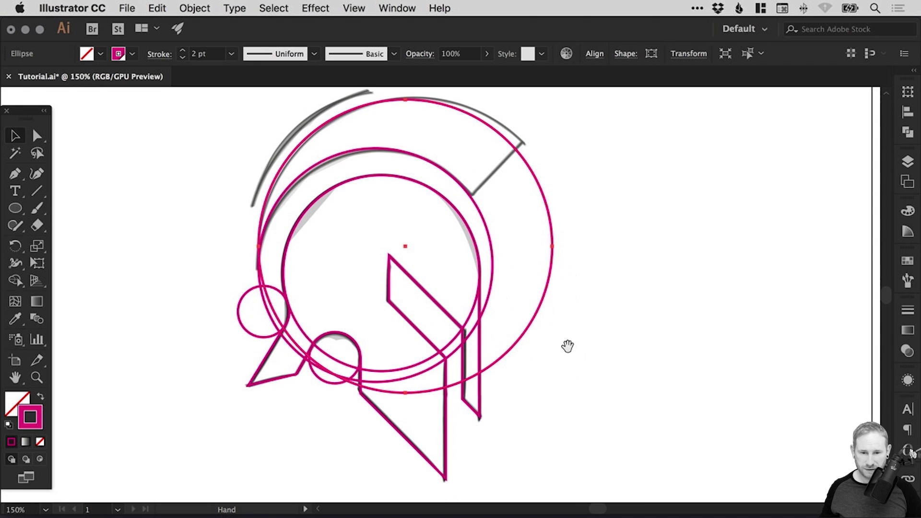
{"action": "left_click_drag", "start_coordinate": [551, 392], "coordinate": [571, 407]}
{"action": "left_click", "coordinate": [557, 317], "text": "shift"}
{"action": "left_click_drag", "start_coordinate": [474, 193], "coordinate": [471, 243]}
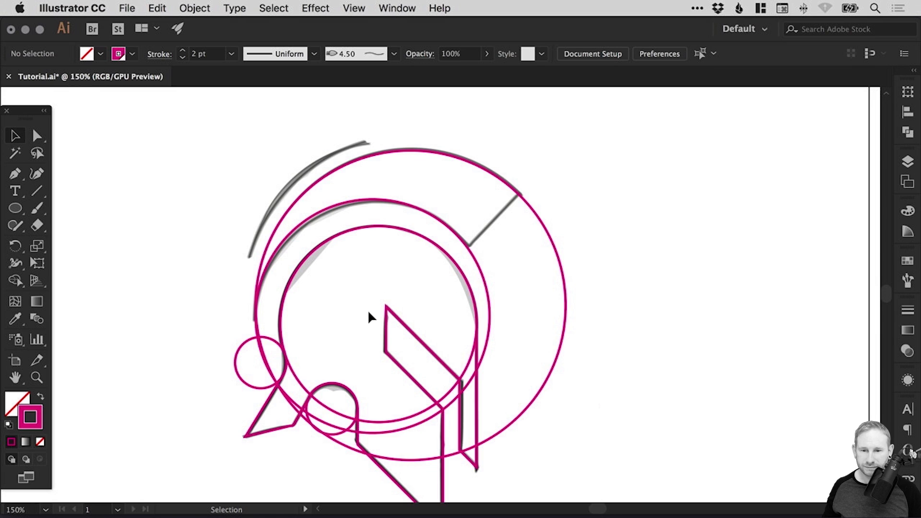
- Save, then paste another in-place copy of the large outer guide circle
{"action": "key", "text": "a"}
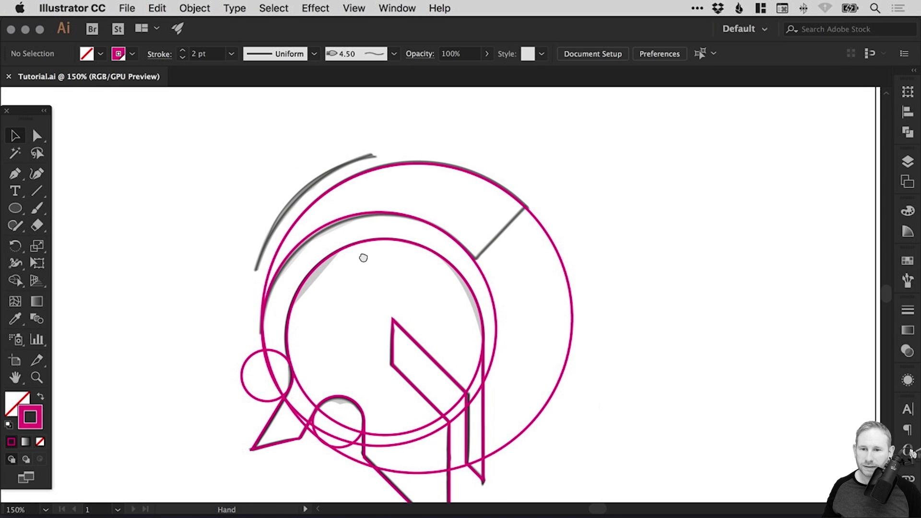
{"action": "key", "text": "v"}
{"action": "left_click", "coordinate": [409, 167]}
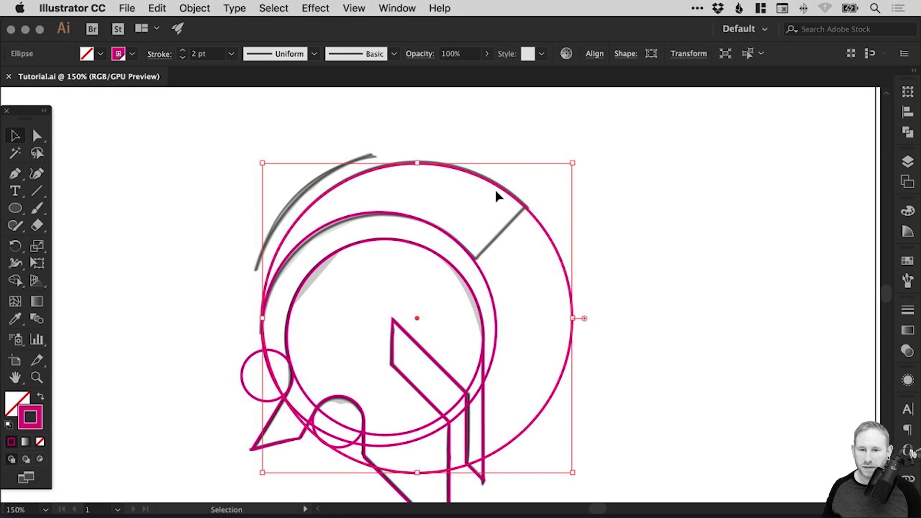
{"action": "left_click", "coordinate": [157, 9]}
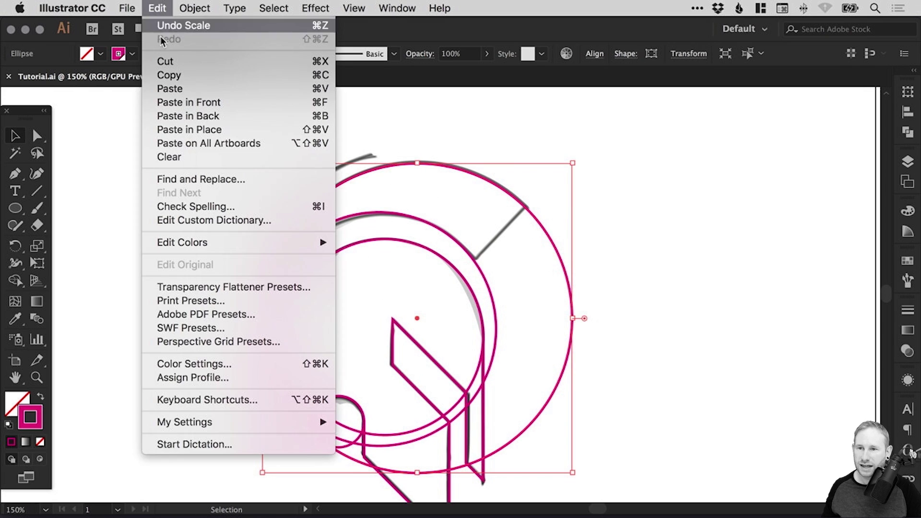
{"action": "left_click", "coordinate": [166, 76]}
{"action": "left_click", "coordinate": [157, 9]}
{"action": "left_click", "coordinate": [173, 128]}
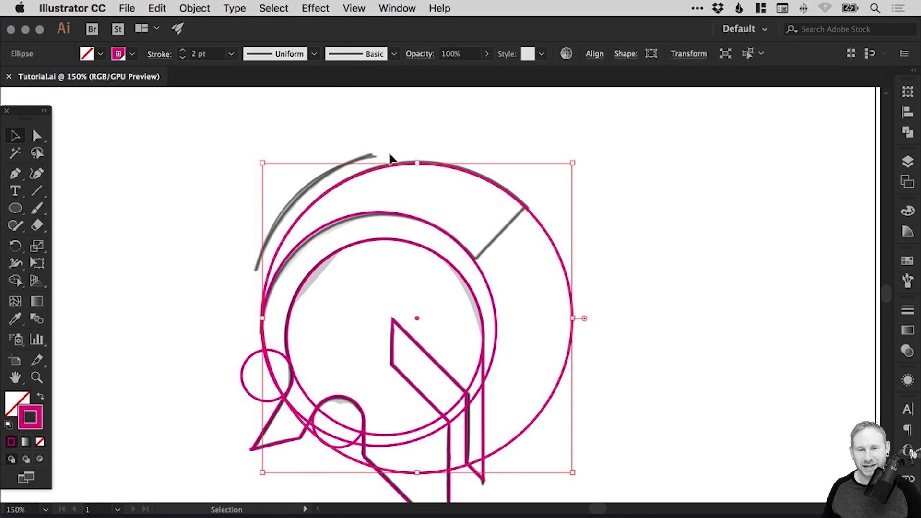
- Zoom in on the crest top and move the circle copy up-left along the crest
{"action": "key", "text": "z"}
{"action": "left_click_drag", "start_coordinate": [150, 138], "coordinate": [434, 341]}
{"action": "key", "text": "v"}
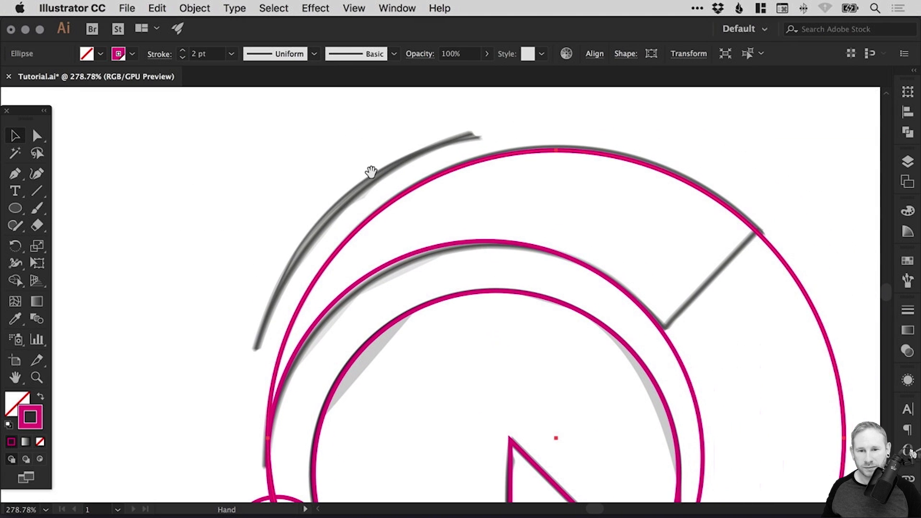
{"action": "left_click", "coordinate": [472, 161]}
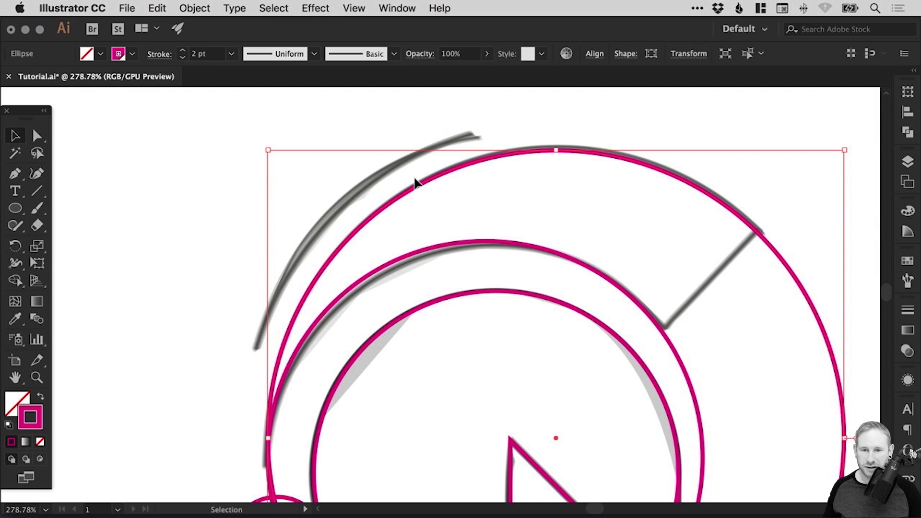
{"action": "left_click_drag", "start_coordinate": [404, 198], "coordinate": [388, 177]}
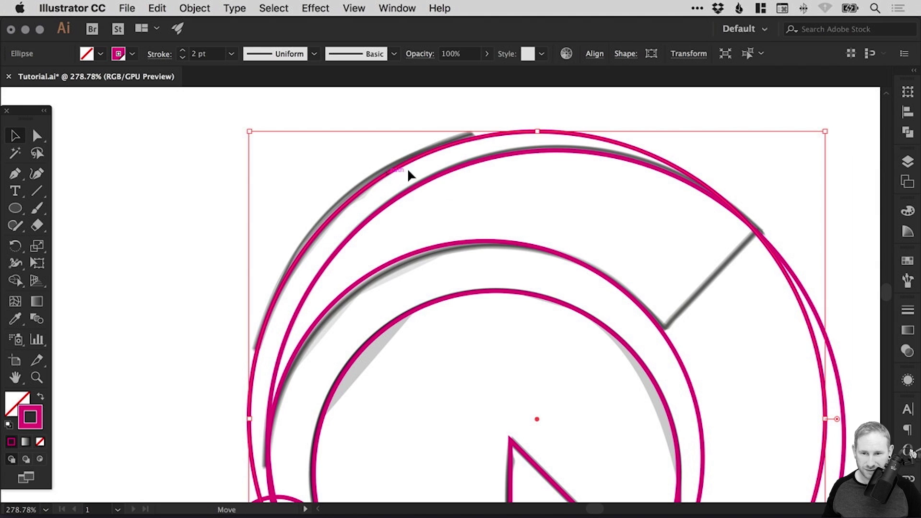
- Paste one more copy, shrink it to about 245 px and move it up-left onto the crest
{"action": "left_click", "coordinate": [158, 8]}
{"action": "left_click", "coordinate": [165, 76]}
{"action": "left_click", "coordinate": [157, 8]}
{"action": "left_click", "coordinate": [188, 130]}
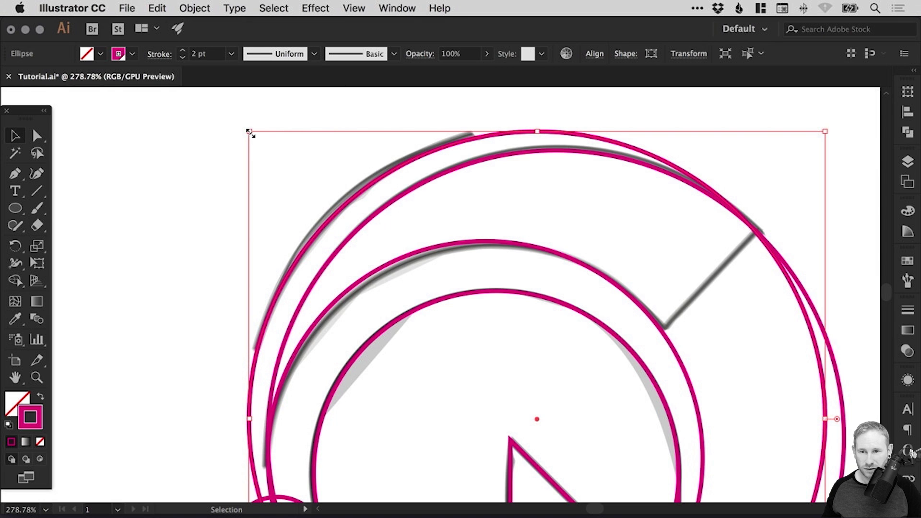
{"action": "left_click_drag", "start_coordinate": [249, 131], "coordinate": [338, 220]}
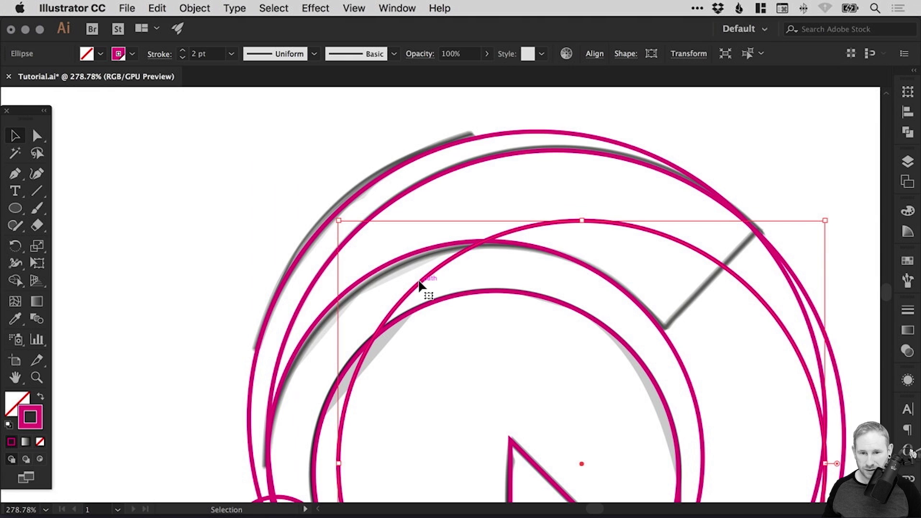
{"action": "left_click_drag", "start_coordinate": [419, 285], "coordinate": [322, 217]}
{"action": "scroll", "coordinate": [347, 212], "scroll_direction": "down", "scroll_amount": 2}
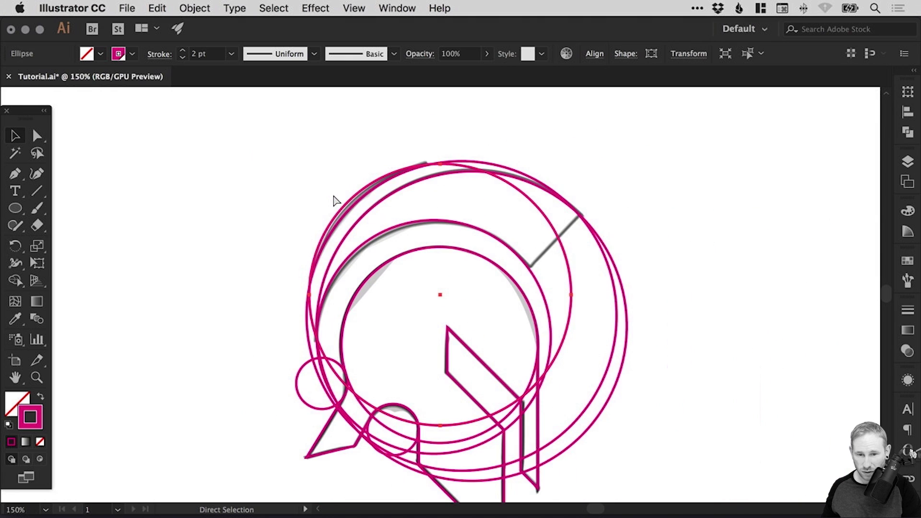
- Set the stroke weight of all guide outlines to 1 pt
{"action": "key", "text": "v"}
{"action": "left_click_drag", "start_coordinate": [242, 169], "coordinate": [706, 431]}
{"action": "left_click", "coordinate": [908, 310]}
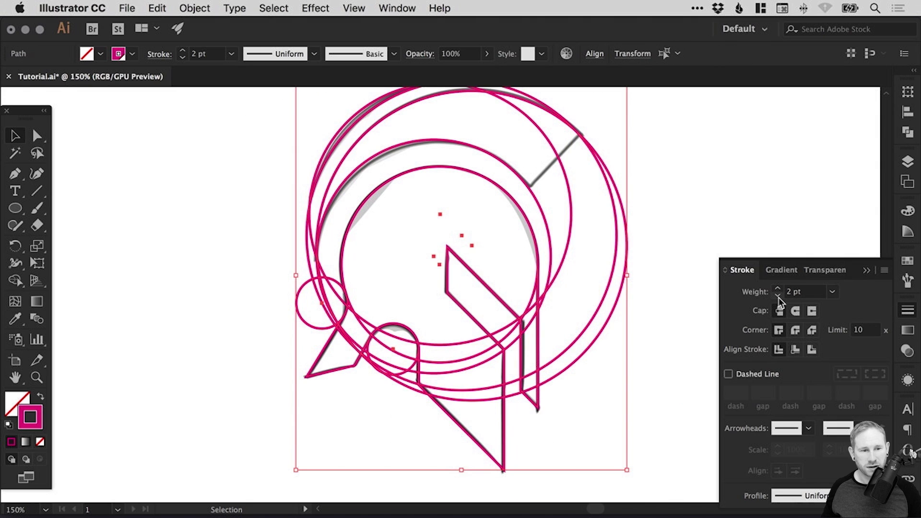
{"action": "left_click", "coordinate": [778, 299]}
{"action": "left_click", "coordinate": [908, 310]}
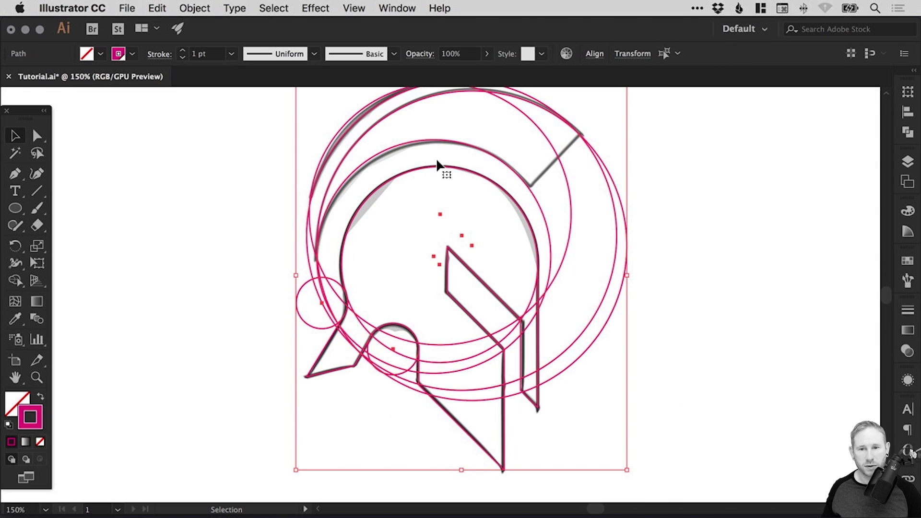
{"action": "left_click", "coordinate": [222, 150]}
- Nudge the outer crest circle about 0.86 px onto the sketch line, then zoom back to 150%
{"action": "key", "text": "z"}
{"action": "left_click", "coordinate": [430, 175]}
{"action": "scroll", "coordinate": [448, 226], "scroll_direction": "down", "scroll_amount": 3}
{"action": "key", "text": "v"}
{"action": "key", "text": "super+equal"}
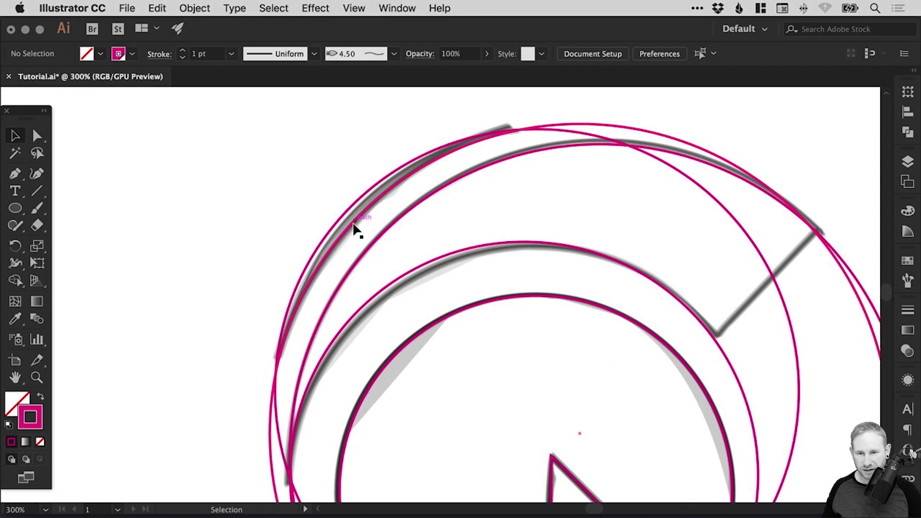
{"action": "scroll", "coordinate": [315, 267], "scroll_direction": "down", "scroll_amount": 3}
{"action": "scroll", "coordinate": [315, 267], "scroll_direction": "right", "scroll_amount": 3}
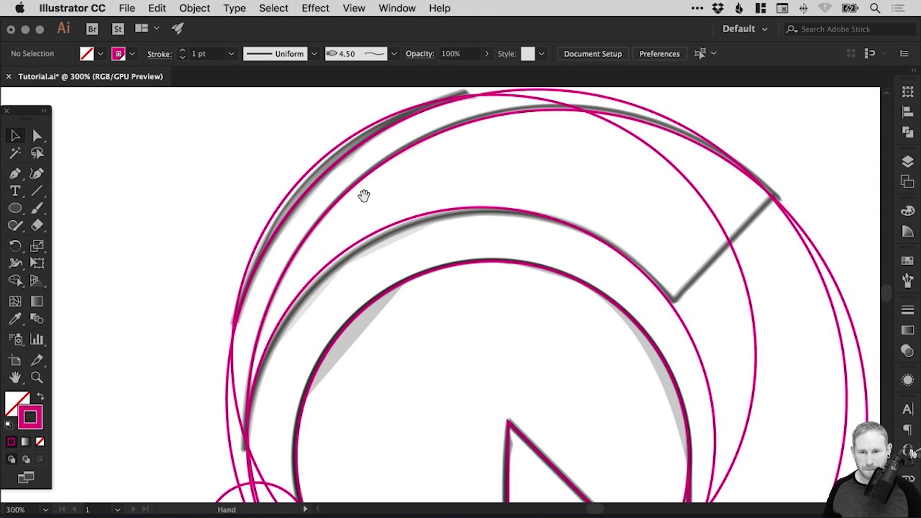
{"action": "left_click_drag", "start_coordinate": [232, 127], "coordinate": [428, 254]}
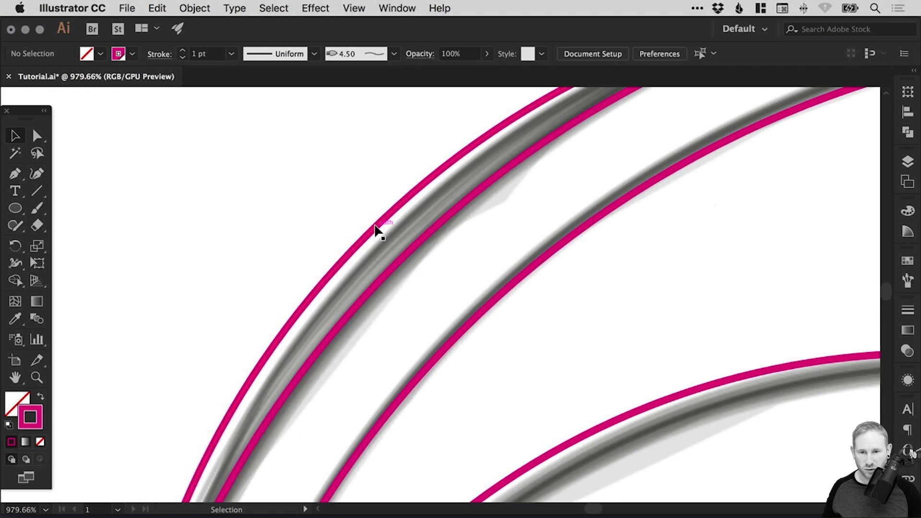
{"action": "left_click_drag", "start_coordinate": [375, 231], "coordinate": [379, 235]}
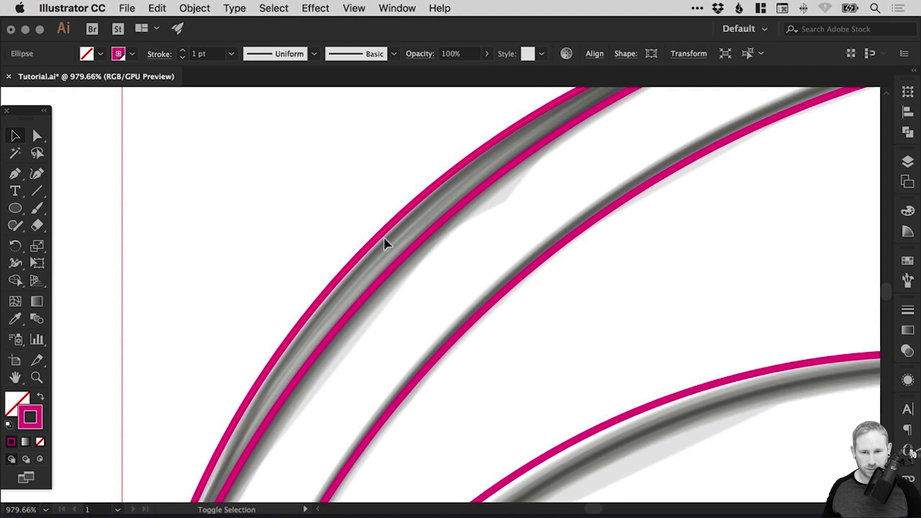
{"action": "left_click", "coordinate": [369, 226]}
{"action": "key", "text": "super+minus"}
{"action": "key", "text": "super+minus"}
{"action": "key", "text": "super+minus"}
{"action": "key", "text": "super+minus"}
{"action": "key", "text": "super+minus"}
{"action": "key", "text": "super+minus"}
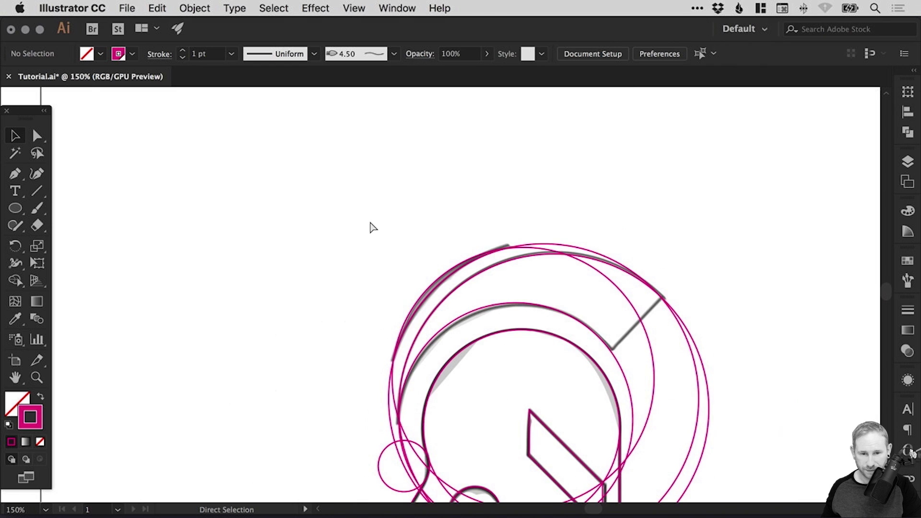
{"action": "left_click_drag", "start_coordinate": [577, 323], "coordinate": [508, 203]}
{"action": "key", "text": "space"}
- Save Tutorial.ai and turn off the Sketch layer's visibility in the Layers panel
{"action": "key", "text": "super+s"}
{"action": "left_click", "coordinate": [908, 162]}
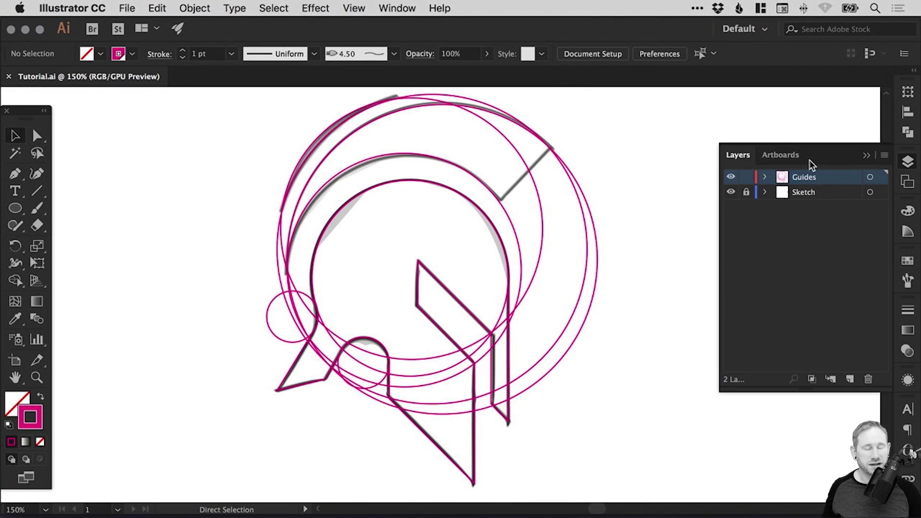
{"action": "left_click", "coordinate": [730, 193]}
{"action": "key", "text": "space"}
{"action": "left_click_drag", "start_coordinate": [604, 234], "coordinate": [592, 242]}
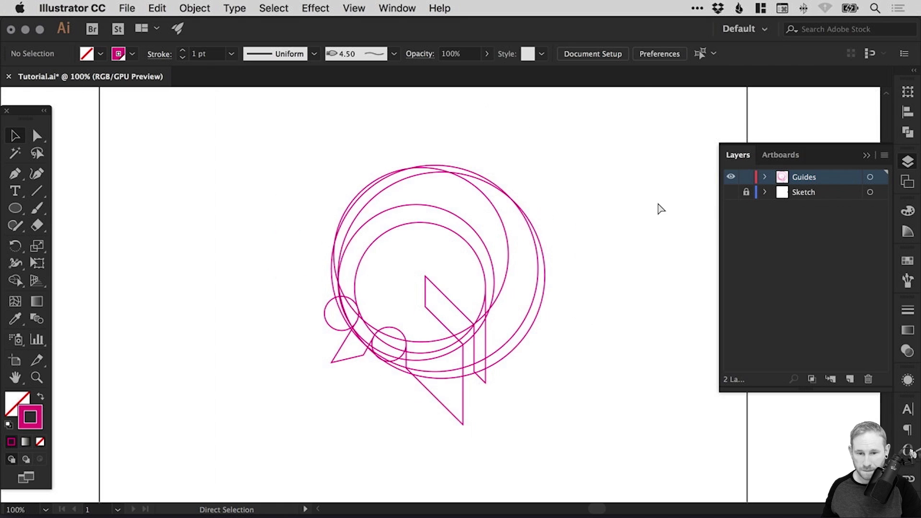
- Select all the guide shapes, copy them and paste in place
{"action": "key", "text": "super+0"}
{"action": "left_click_drag", "start_coordinate": [321, 181], "coordinate": [561, 424]}
{"action": "left_click", "coordinate": [159, 8]}
{"action": "left_click", "coordinate": [172, 75]}
{"action": "left_click", "coordinate": [158, 8]}
{"action": "left_click", "coordinate": [190, 128]}
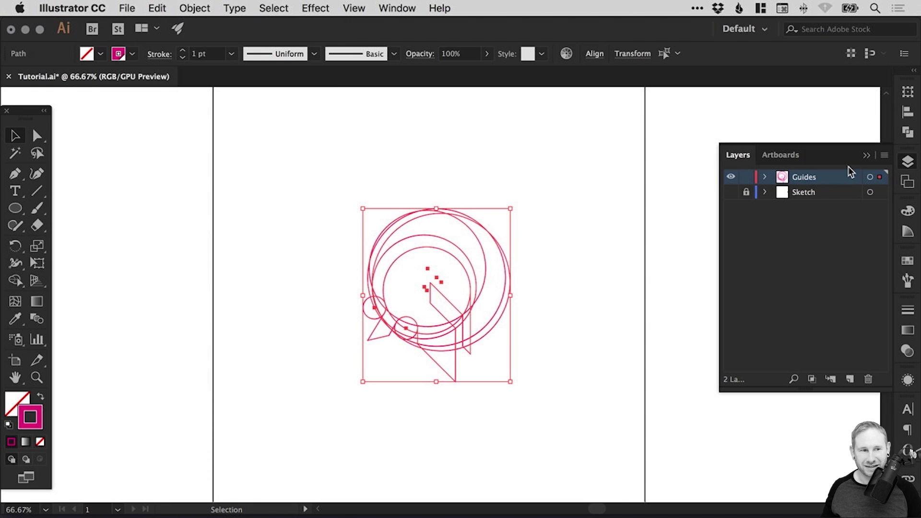
- Shift the duplicate right onto the neighbouring artboard, save, and view at 100%
{"action": "left_click", "coordinate": [907, 161]}
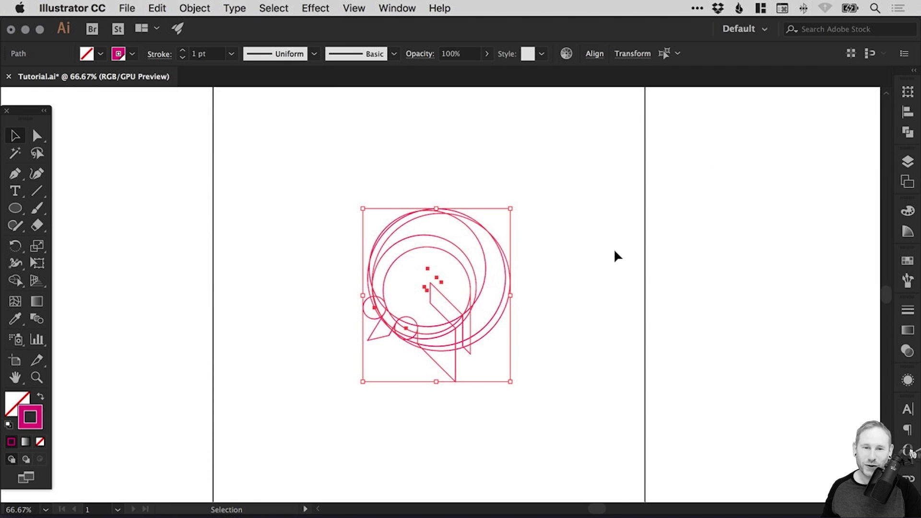
{"action": "key", "text": "shift+Right"}
{"action": "key", "text": "shift+Right"}
{"action": "key", "text": "shift+Right"}
{"action": "key", "text": "shift+Right"}
{"action": "key", "text": "shift+Right"}
{"action": "key", "text": "shift+Right"}
{"action": "key", "text": "shift+Right"}
{"action": "key", "text": "shift+Right"}
{"action": "key", "text": "shift+Right"}
{"action": "key", "text": "shift+Right"}
{"action": "key", "text": "shift+Right"}
{"action": "key", "text": "shift+Right"}
{"action": "key", "text": "shift+Right"}
{"action": "key", "text": "shift+Right"}
{"action": "key", "text": "shift+Right"}
{"action": "key", "text": "shift+Right"}
{"action": "key", "text": "shift+Right"}
{"action": "key", "text": "shift+Right"}
{"action": "key", "text": "shift+Right"}
{"action": "key", "text": "shift+Right"}
{"action": "key", "text": "shift+Right"}
{"action": "key", "text": "shift+Right"}
{"action": "key", "text": "shift+Right"}
{"action": "key", "text": "shift+Right"}
{"action": "key", "text": "shift+Right"}
{"action": "key", "text": "shift+Right"}
{"action": "key", "text": "shift+Right"}
{"action": "key", "text": "shift+Right"}
{"action": "key", "text": "shift+Right"}
{"action": "key", "text": "shift+Right"}
{"action": "key", "text": "super+shift+a"}
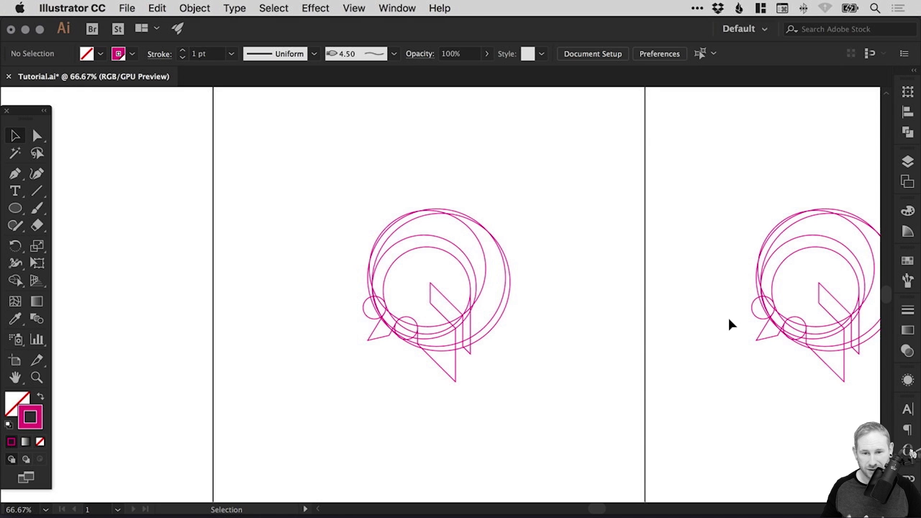
{"action": "key", "text": "super+s"}
{"action": "key", "text": "z"}
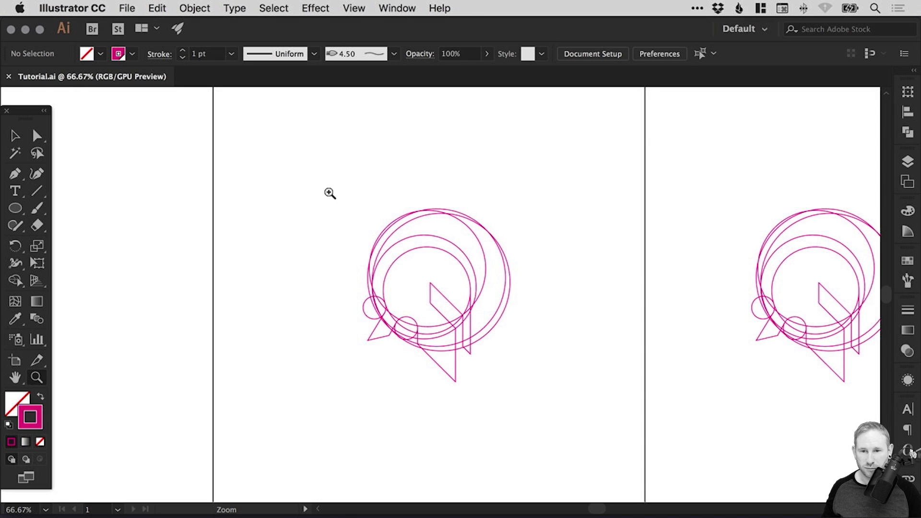
{"action": "left_click_drag", "start_coordinate": [329, 194], "coordinate": [570, 414]}
{"action": "key", "text": "super+1"}
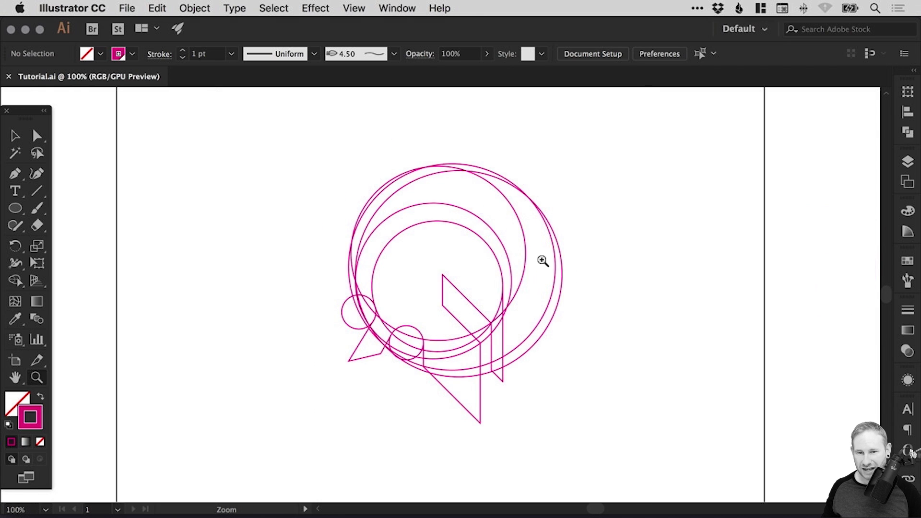
- Select all guide paths and Shape Builder-merge the lower-left triangle into its neighbouring region
{"action": "key", "text": "v"}
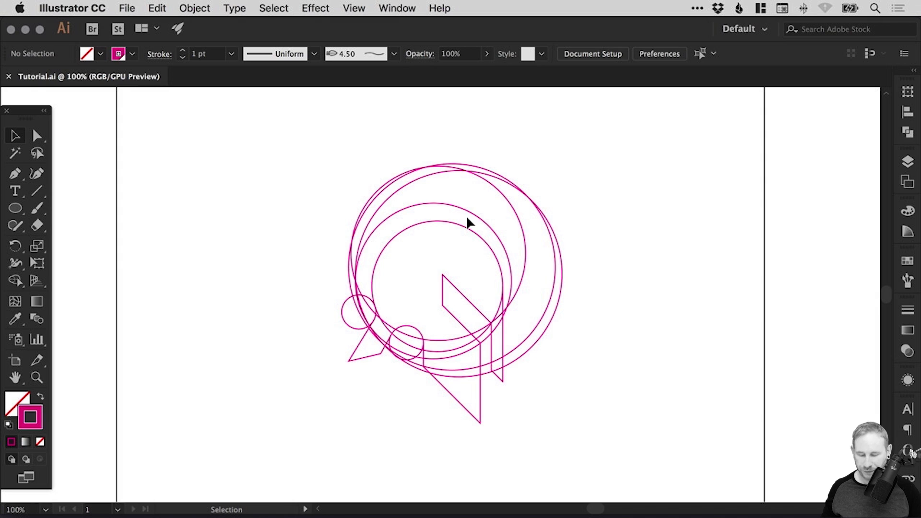
{"action": "key", "text": "super+equal"}
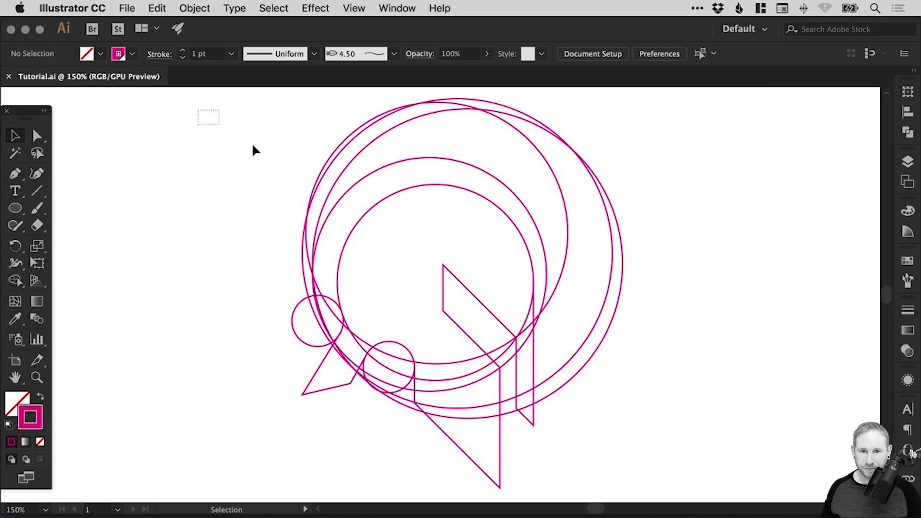
{"action": "left_click_drag", "start_coordinate": [269, 156], "coordinate": [698, 459]}
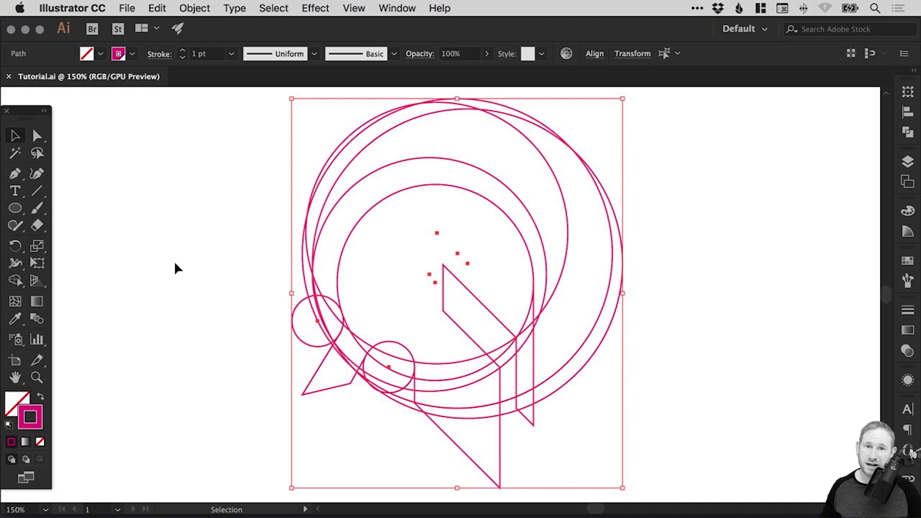
{"action": "left_click", "coordinate": [16, 282]}
{"action": "left_click", "coordinate": [16, 281]}
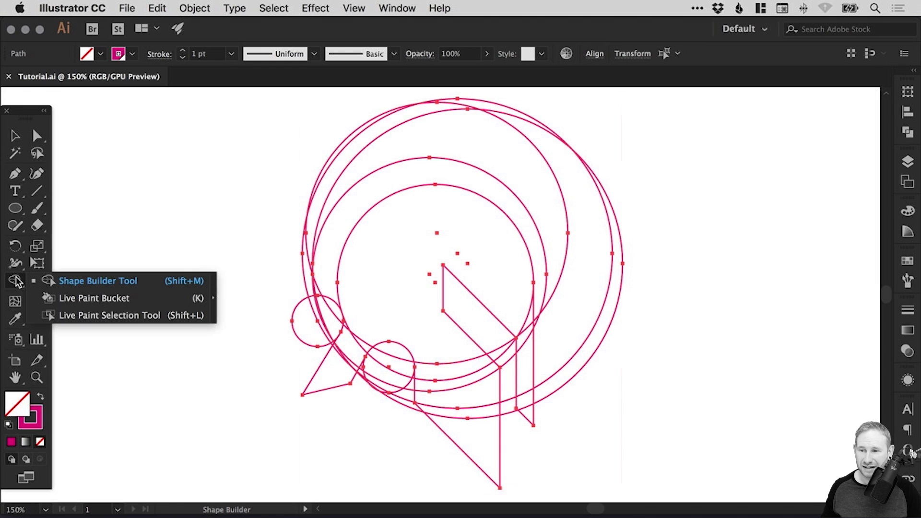
{"action": "left_click", "coordinate": [16, 282]}
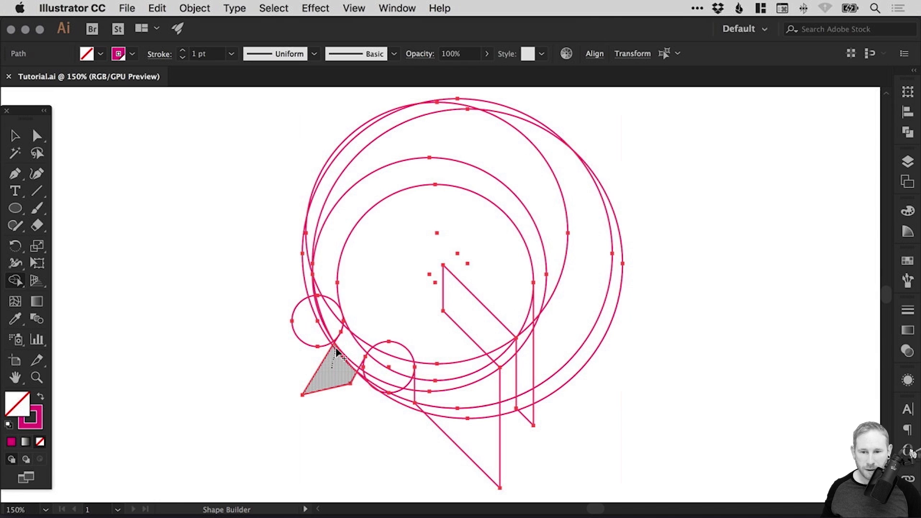
{"action": "mouse_move", "coordinate": [334, 348]}
{"action": "left_mouse_down"}
{"action": "mouse_move", "coordinate": [345, 360]}
{"action": "mouse_move", "coordinate": [348, 331]}
{"action": "mouse_move", "coordinate": [389, 314]}
{"action": "left_mouse_up"}
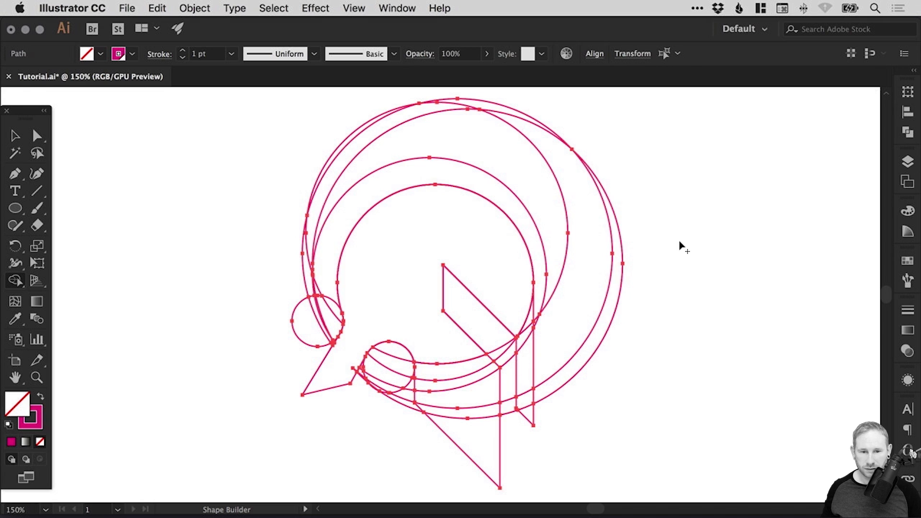
{"action": "key", "text": "v"}
{"action": "left_click", "coordinate": [686, 242]}
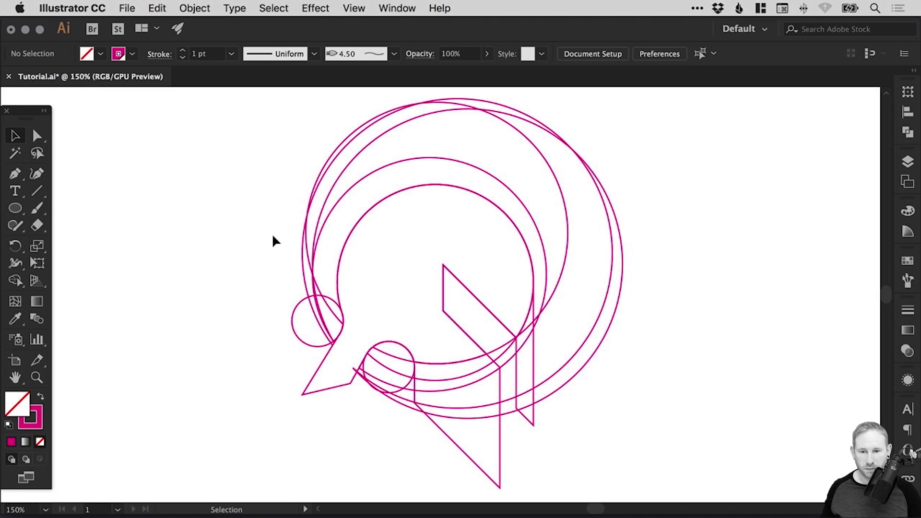
- Select all guide paths and Shape Builder-merge the helmet's lower face regions into the main shape
{"action": "left_click_drag", "start_coordinate": [235, 405], "coordinate": [623, 159]}
{"action": "left_click", "coordinate": [16, 280]}
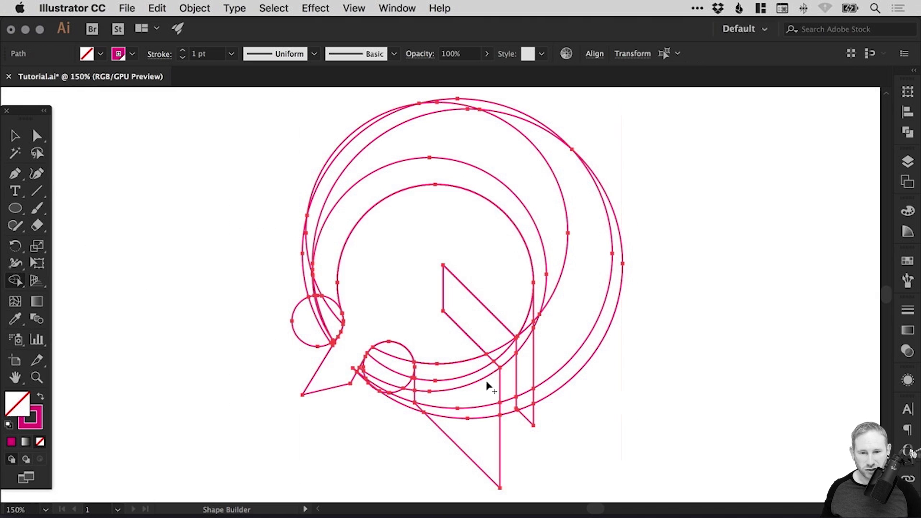
{"action": "mouse_move", "coordinate": [437, 338]}
{"action": "left_mouse_down"}
{"action": "mouse_move", "coordinate": [460, 428]}
{"action": "mouse_move", "coordinate": [477, 424]}
{"action": "left_mouse_up"}
{"action": "left_click_drag", "start_coordinate": [510, 295], "coordinate": [531, 423]}
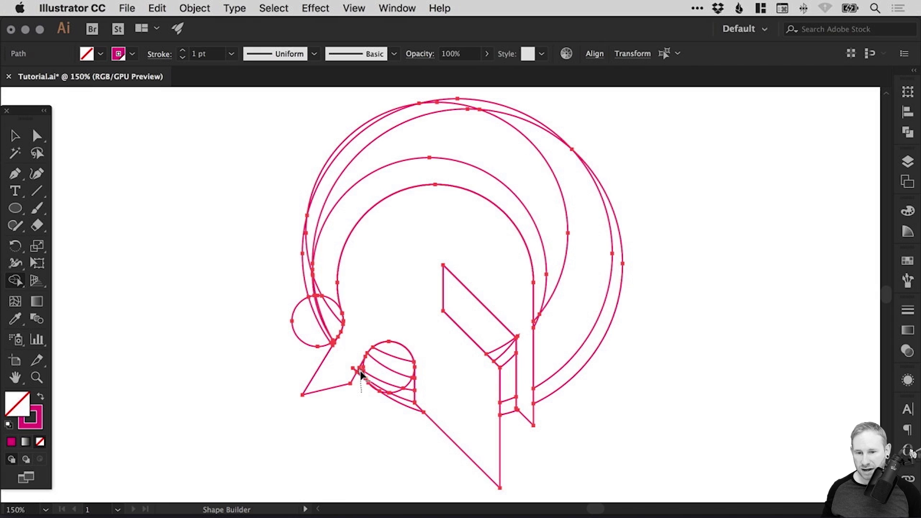
- Delete the band segments and arch bands below the small circle, keeping the outer curve
{"action": "mouse_move", "coordinate": [378, 389]}
{"action": "left_mouse_down"}
{"action": "mouse_move", "coordinate": [406, 405]}
{"action": "mouse_move", "coordinate": [410, 399]}
{"action": "left_mouse_up"}
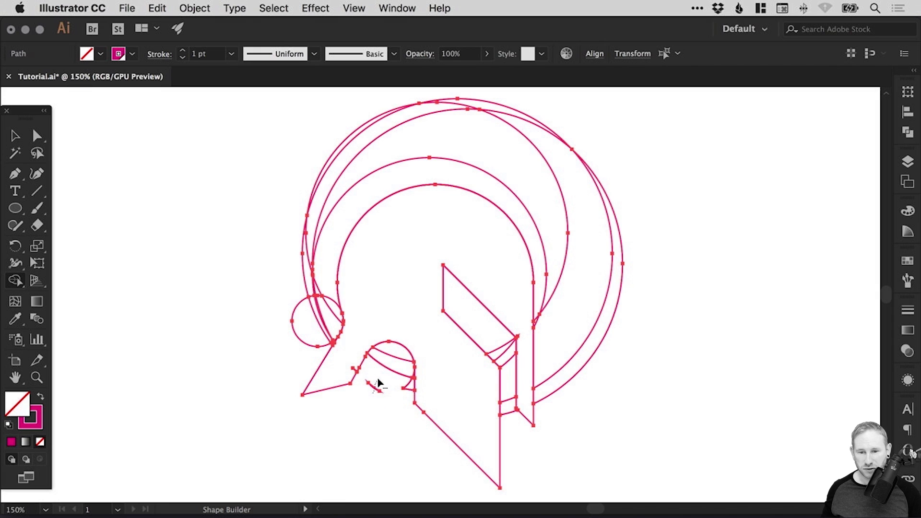
{"action": "left_click_drag", "start_coordinate": [383, 367], "coordinate": [411, 394]}
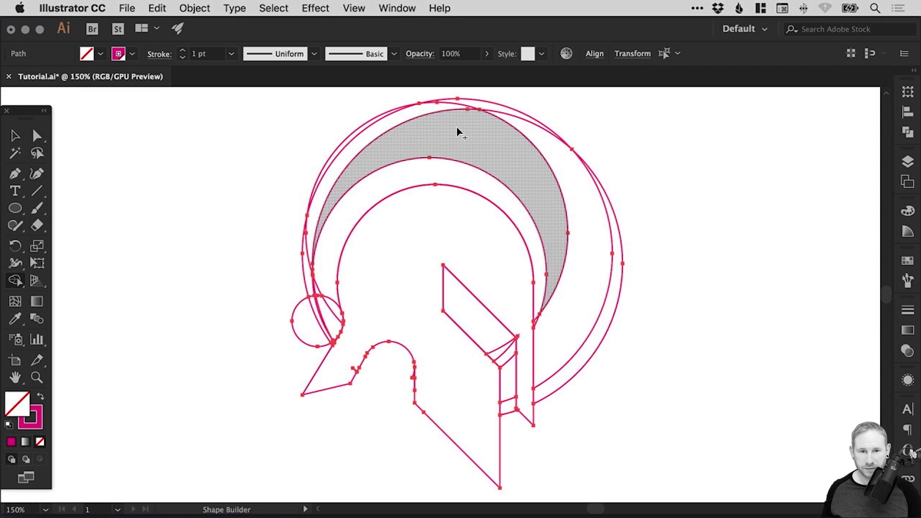
{"action": "key", "text": "v"}
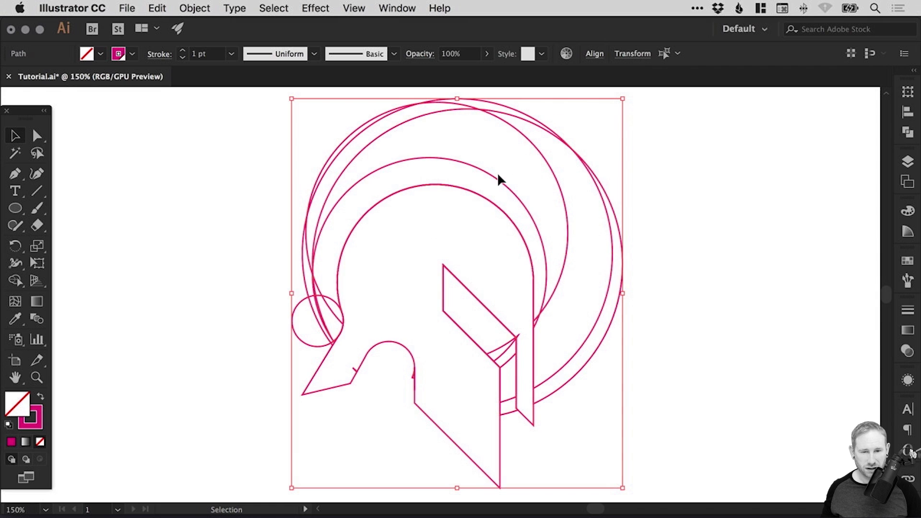
- Show the Sketch layer, zoom in on the crest's right end, and add an anchor on the guide path
{"action": "left_click", "coordinate": [905, 163]}
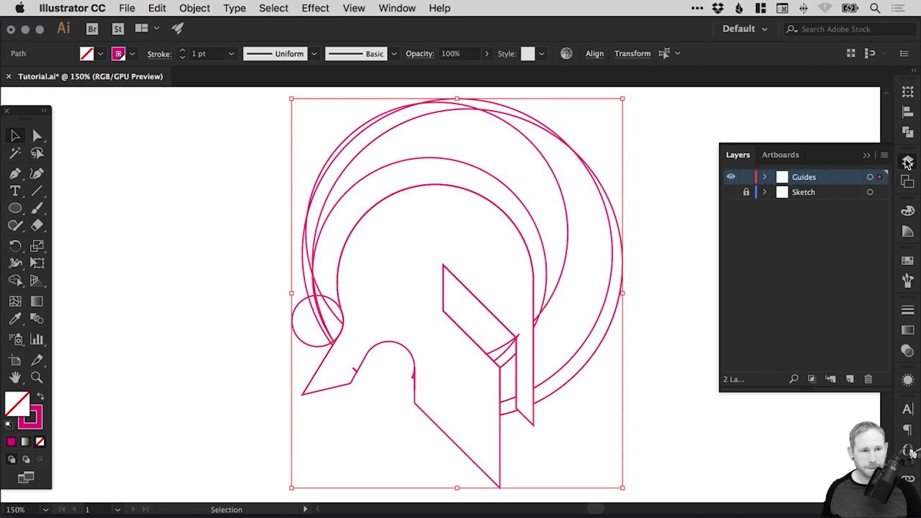
{"action": "left_click", "coordinate": [731, 192]}
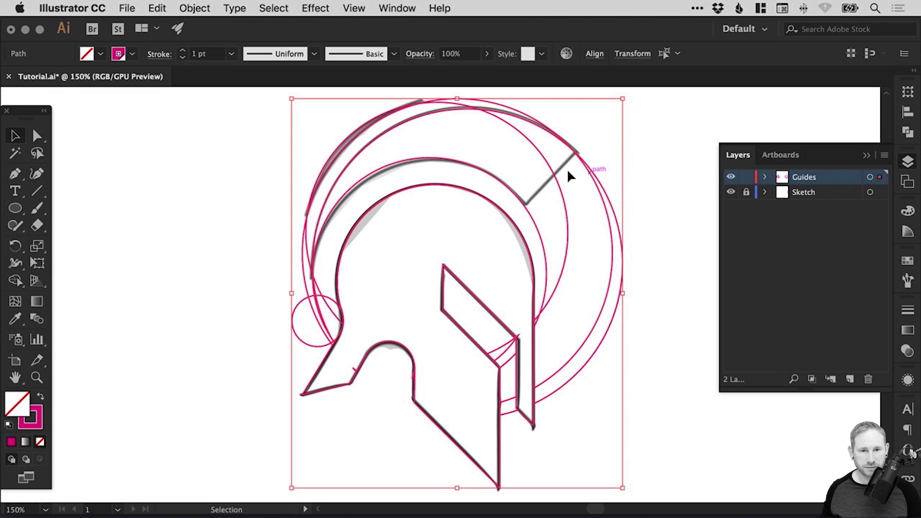
{"action": "key", "text": "super+equal"}
{"action": "key", "text": "super+equal"}
{"action": "left_click", "coordinate": [15, 174]}
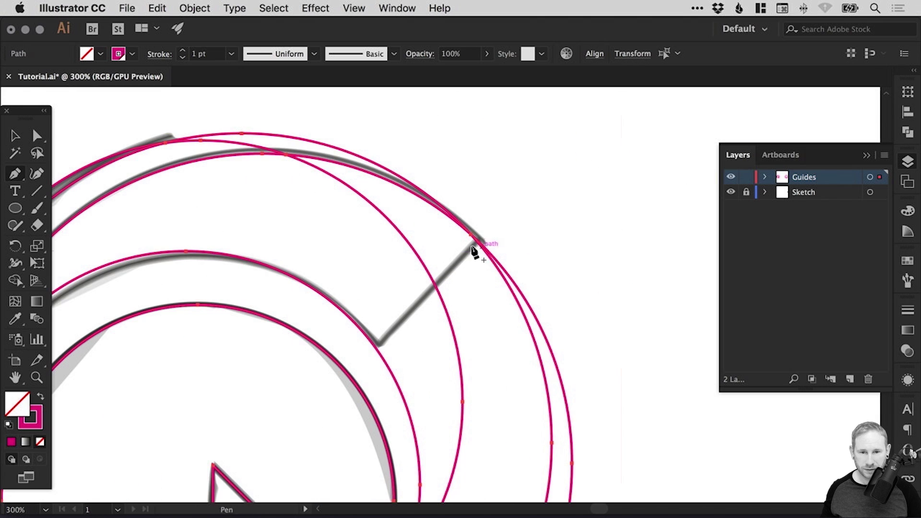
{"action": "left_click", "coordinate": [488, 229]}
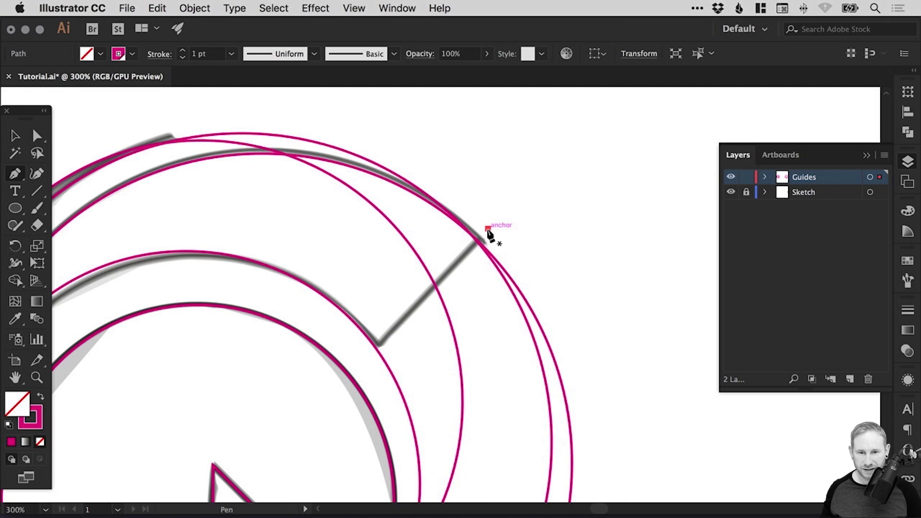
{"action": "key", "text": "super+z"}
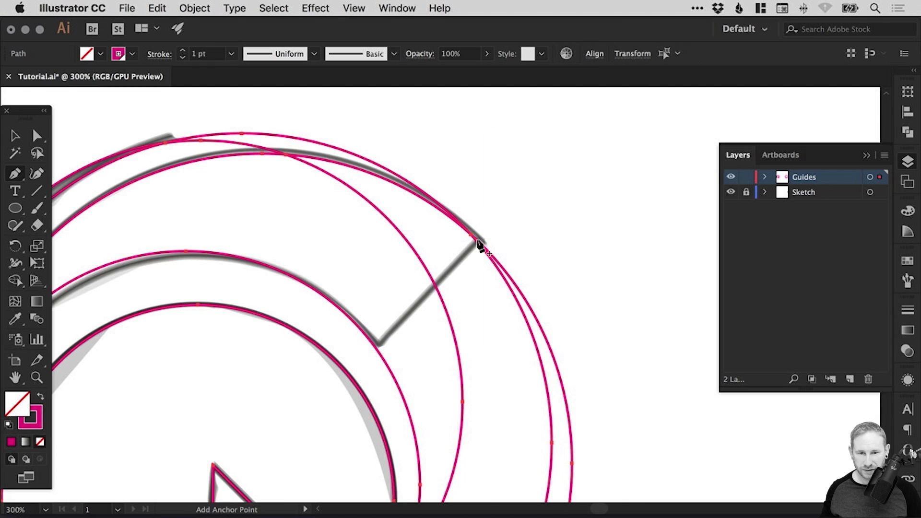
{"action": "left_click", "coordinate": [478, 242]}
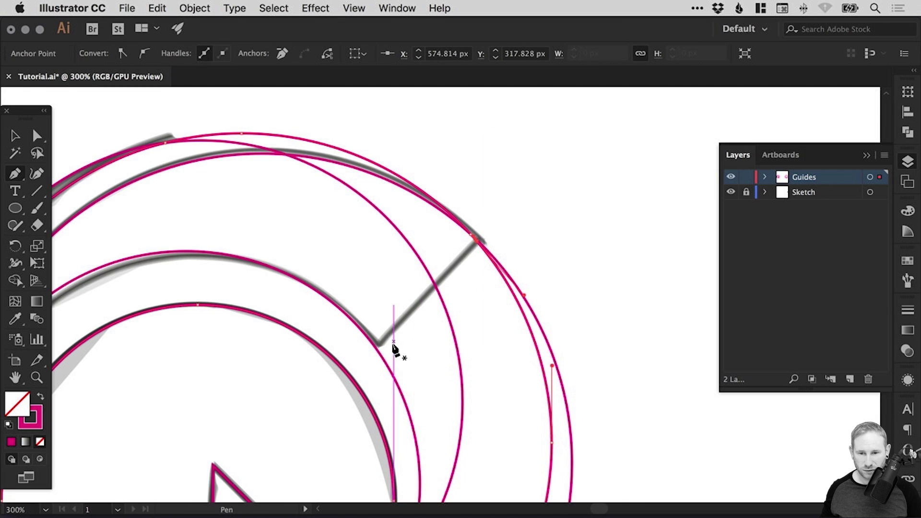
{"action": "key", "text": "super+shift+a"}
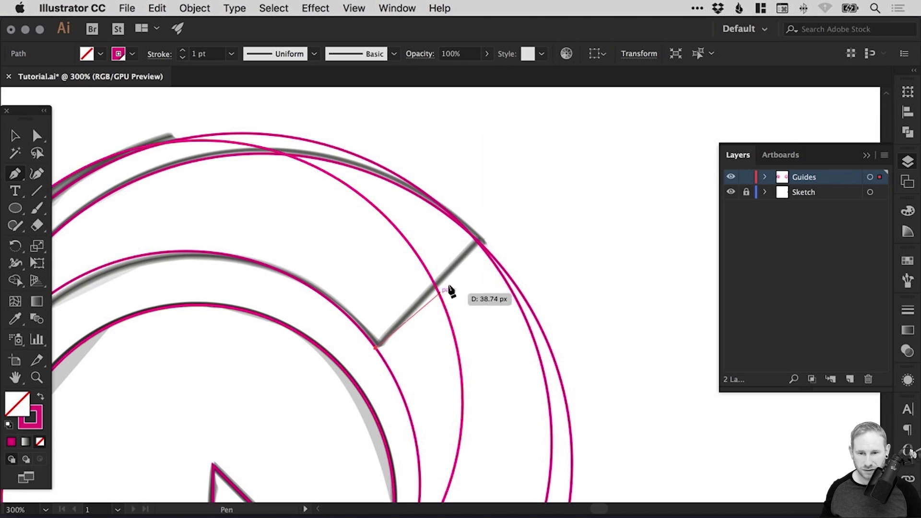
- Draw a two-point diagonal line from the crest's outer corner to its inner corner, then hide Sketch
{"action": "left_click", "coordinate": [487, 234]}
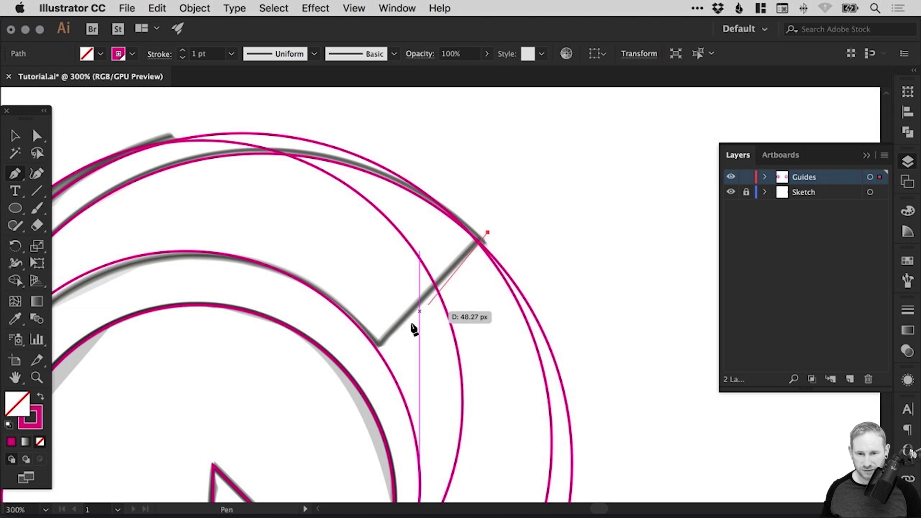
{"action": "left_click", "coordinate": [374, 357]}
{"action": "key", "text": "v"}
{"action": "left_click", "coordinate": [509, 212]}
{"action": "left_click_drag", "start_coordinate": [509, 212], "coordinate": [626, 174]}
{"action": "left_click", "coordinate": [732, 192]}
- Select all the helmet artwork and merge the crest regions with Shape Builder, removing the inner dividing arc
{"action": "key", "text": "super+1"}
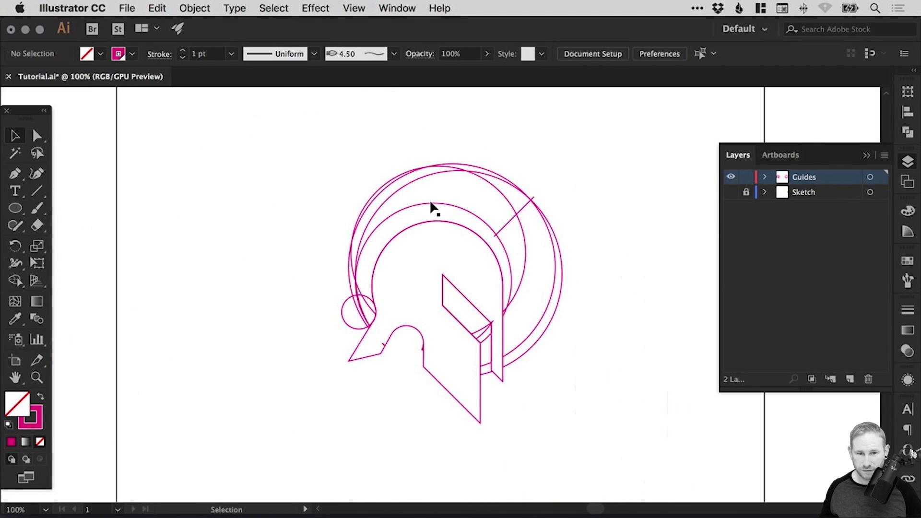
{"action": "key", "text": "z"}
{"action": "left_click", "coordinate": [478, 272]}
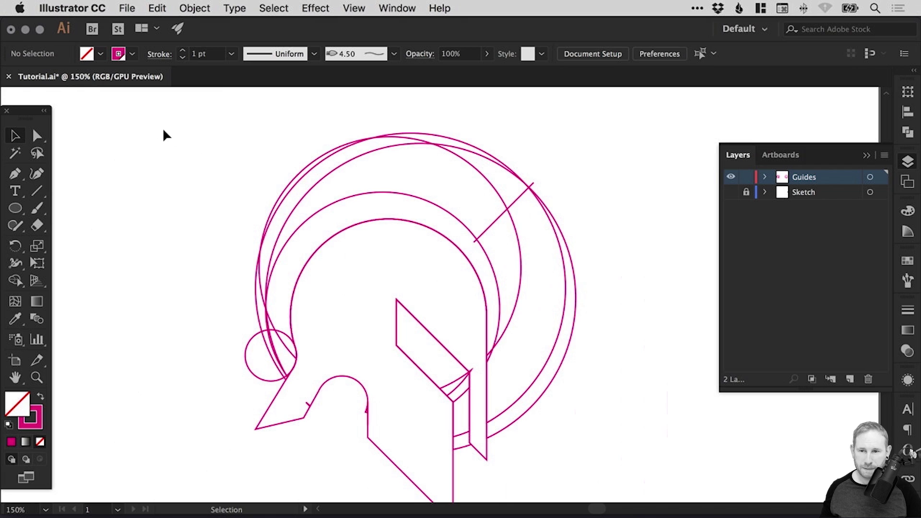
{"action": "key", "text": "super+a"}
{"action": "scroll", "coordinate": [580, 449], "scroll_direction": "down", "scroll_amount": 2}
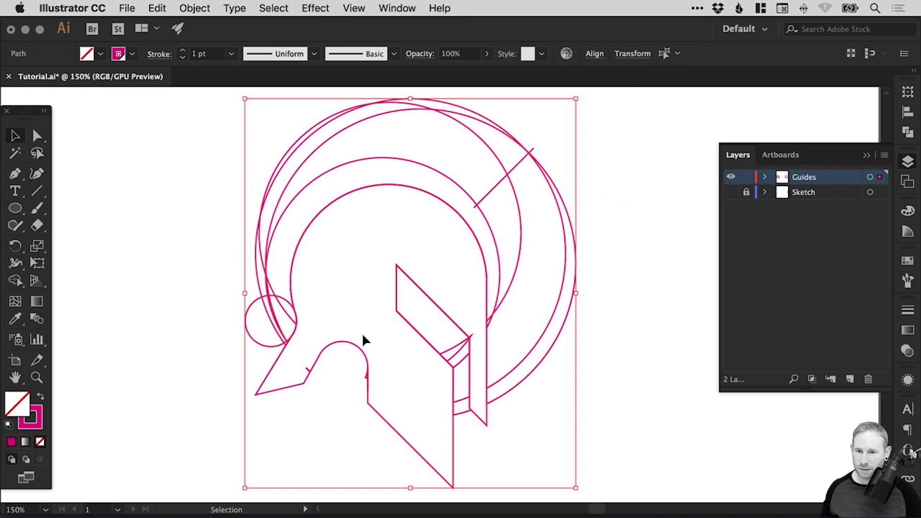
{"action": "left_click", "coordinate": [15, 281]}
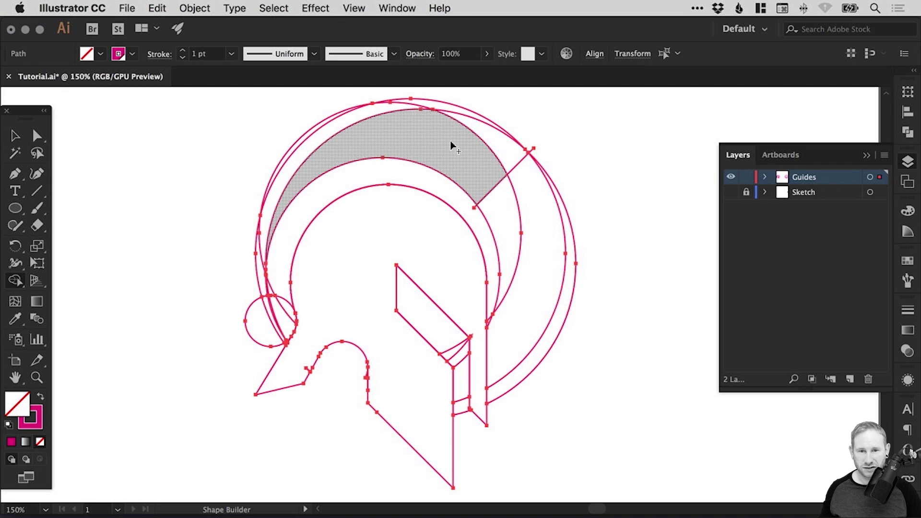
{"action": "left_click_drag", "start_coordinate": [450, 144], "coordinate": [497, 149]}
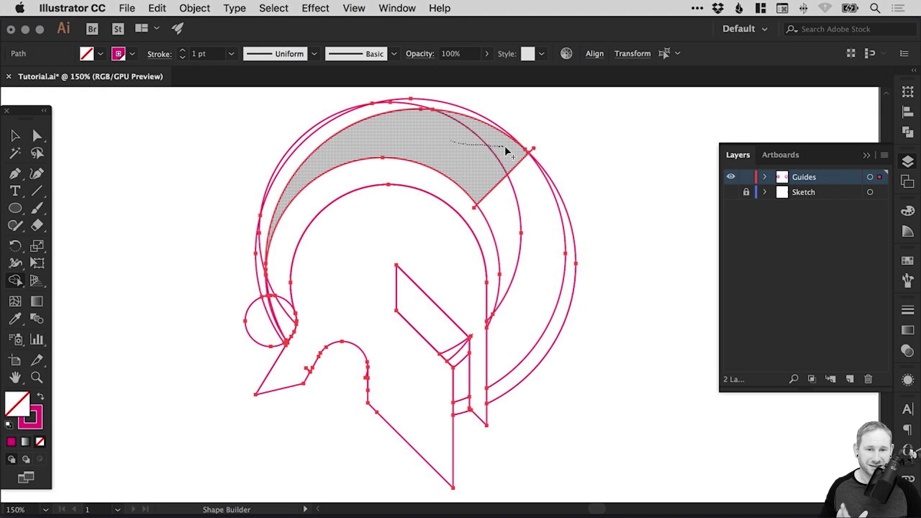
{"action": "left_click_drag", "start_coordinate": [506, 148], "coordinate": [505, 148]}
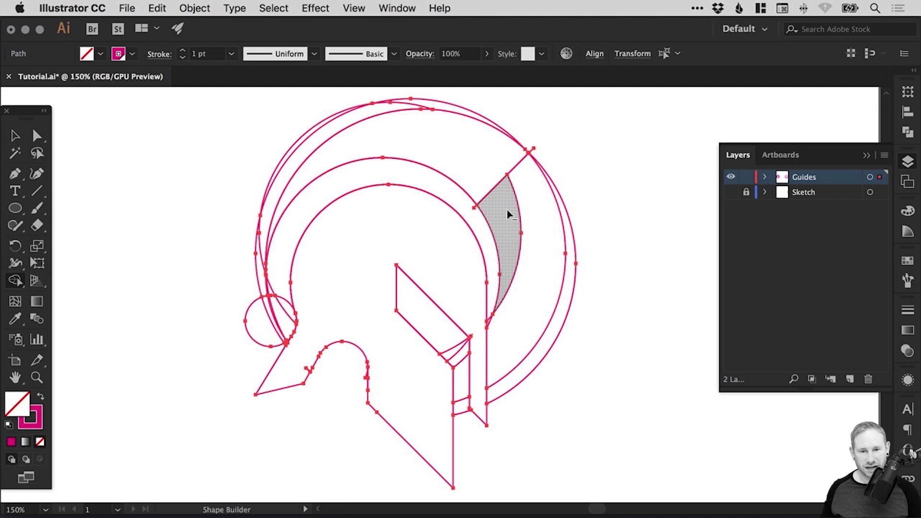
- Delete the right crescent band and merge the visor with its corner regions and vertical strip
{"action": "left_click_drag", "start_coordinate": [524, 228], "coordinate": [573, 299]}
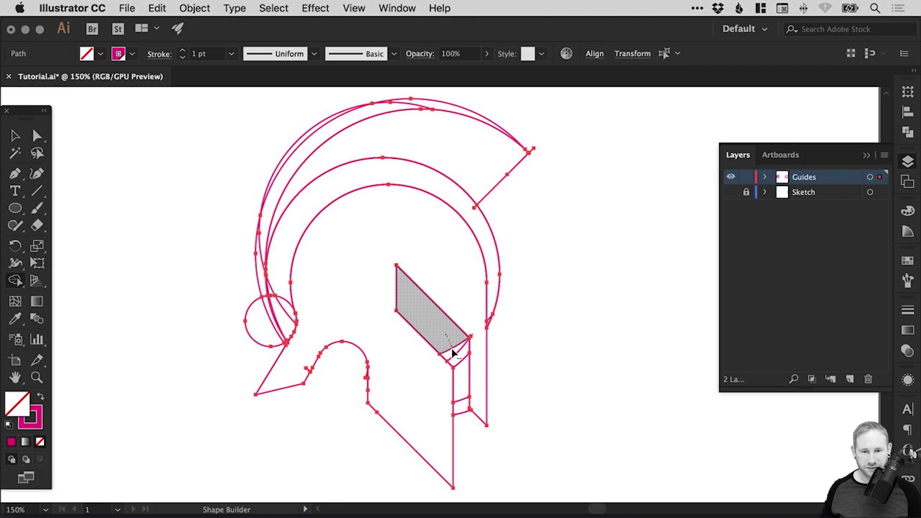
{"action": "left_click_drag", "start_coordinate": [453, 352], "coordinate": [463, 366]}
{"action": "left_click_drag", "start_coordinate": [461, 399], "coordinate": [469, 423]}
- Reselect the helmet paths and Alt-delete the outer crest band, leftover arcs, circle parts and slivers
{"action": "key", "text": "v"}
{"action": "left_click", "coordinate": [544, 317]}
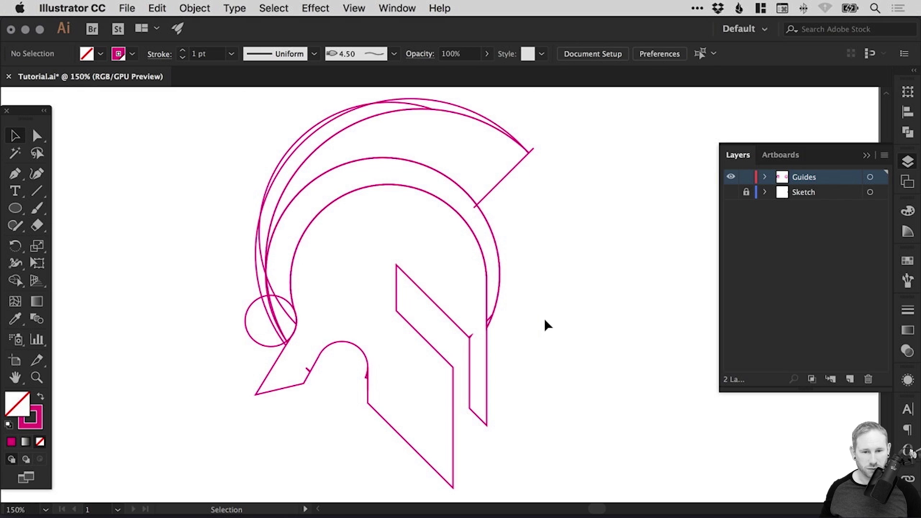
{"action": "left_click_drag", "start_coordinate": [205, 123], "coordinate": [605, 453]}
{"action": "left_click", "coordinate": [15, 280]}
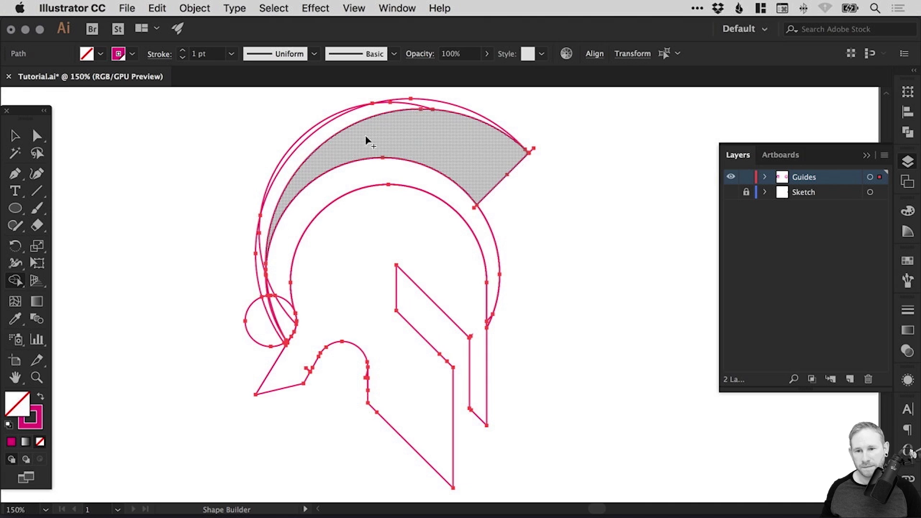
{"action": "left_click", "coordinate": [399, 110], "text": "alt"}
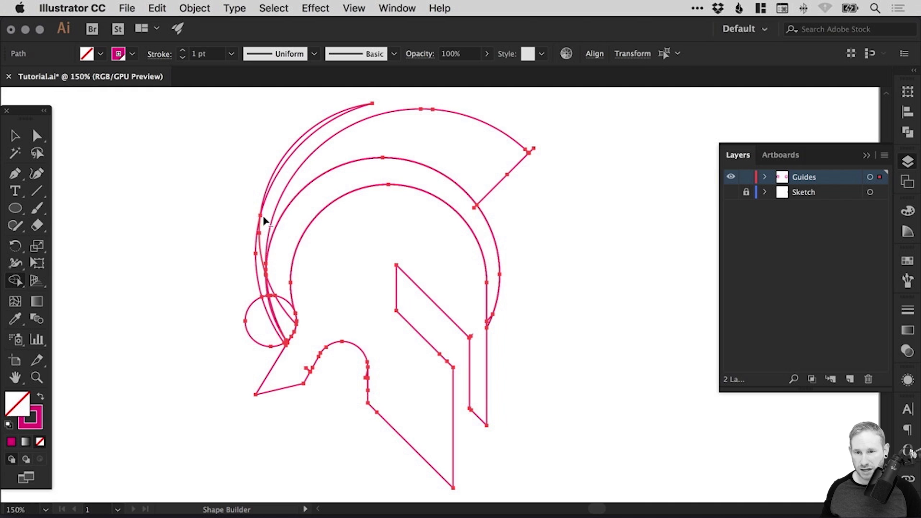
{"action": "left_click", "coordinate": [260, 273], "text": "alt"}
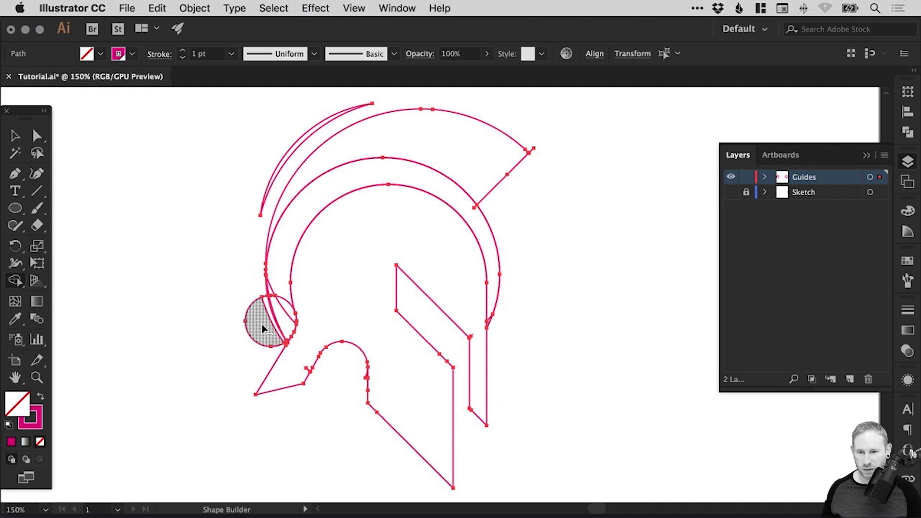
{"action": "left_click", "coordinate": [263, 324], "text": "alt"}
{"action": "left_click", "coordinate": [265, 303], "text": "alt"}
{"action": "left_click", "coordinate": [287, 309], "text": "alt"}
{"action": "left_click", "coordinate": [276, 274], "text": "alt"}
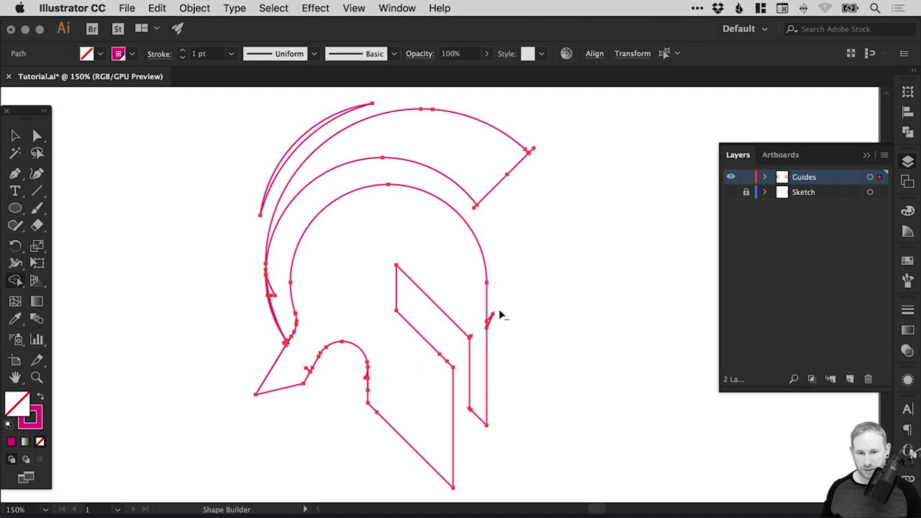
{"action": "left_click", "coordinate": [272, 311], "text": "alt"}
- Deselect the helmet paths, toggle Outline view, and zoom into the helmet's lower-left cheek and chin
{"action": "key", "text": "v"}
{"action": "left_click", "coordinate": [345, 271]}
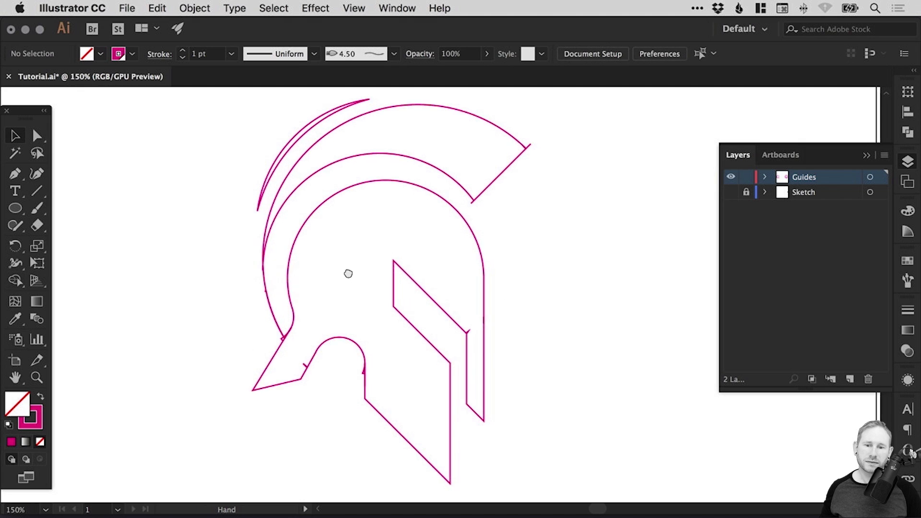
{"action": "left_click_drag", "start_coordinate": [346, 269], "coordinate": [376, 280]}
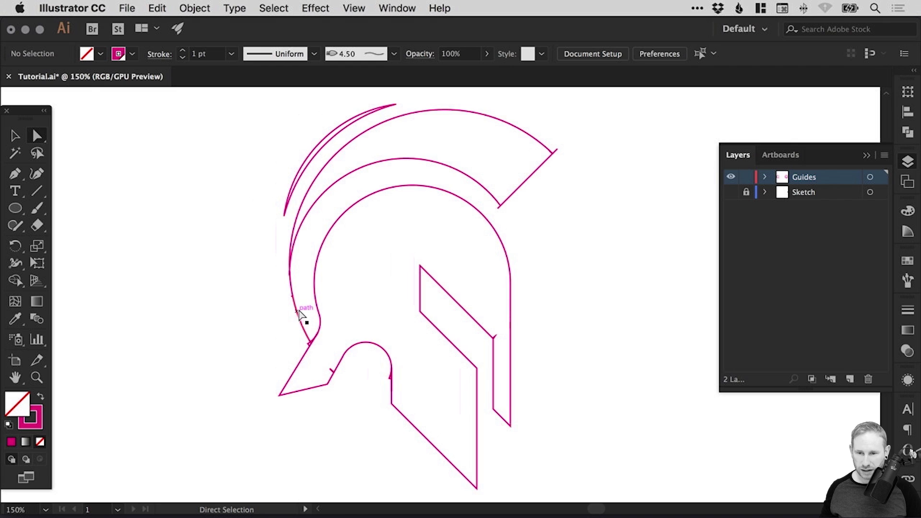
{"action": "left_click_drag", "start_coordinate": [552, 232], "coordinate": [539, 247]}
{"action": "key", "text": "super+y"}
{"action": "key", "text": "super+y"}
{"action": "mouse_move", "coordinate": [487, 257]}
{"action": "left_mouse_down"}
{"action": "mouse_move", "coordinate": [495, 249]}
{"action": "mouse_move", "coordinate": [485, 247]}
{"action": "left_mouse_up"}
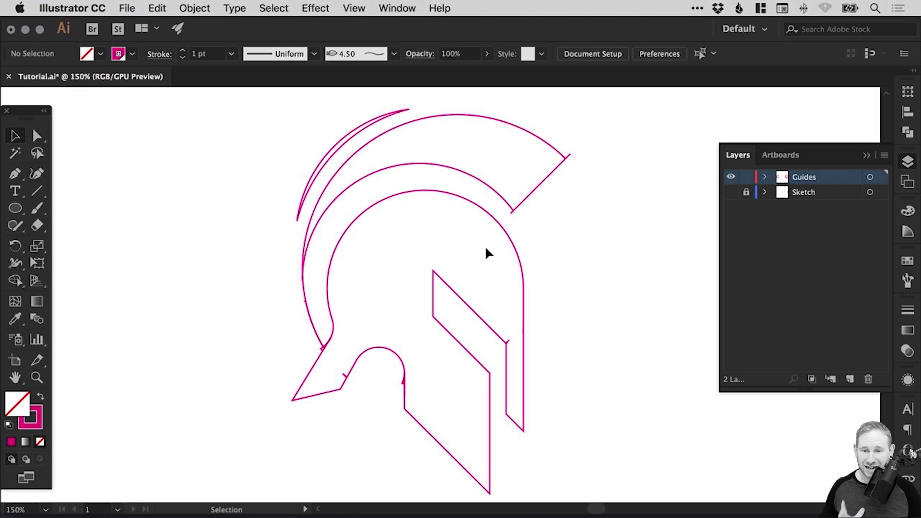
{"action": "left_click", "coordinate": [38, 138]}
{"action": "key", "text": "z"}
{"action": "left_click_drag", "start_coordinate": [233, 273], "coordinate": [404, 390]}
- Switch to Outline view and zoom further into the cheek notch for anchor editing
{"action": "scroll", "coordinate": [403, 336], "scroll_direction": "right", "scroll_amount": 3}
{"action": "key", "text": "ctrl+y"}
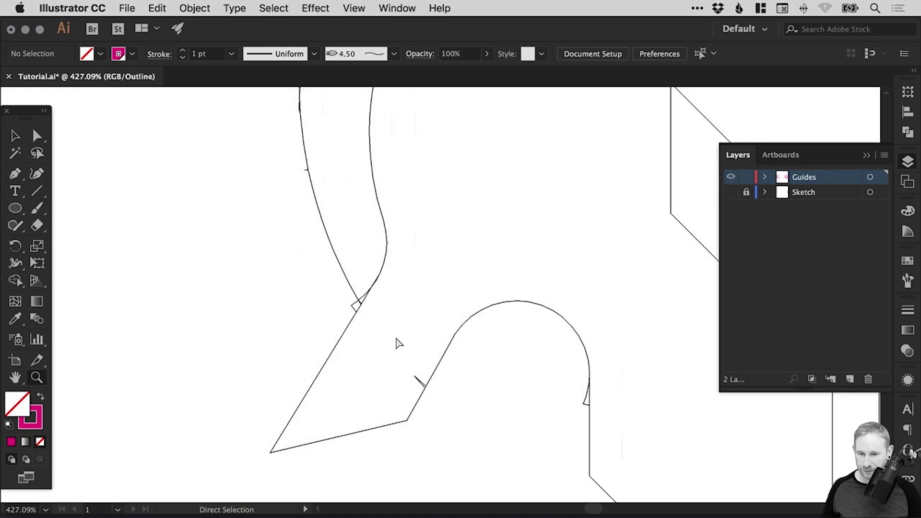
{"action": "left_click_drag", "start_coordinate": [252, 241], "coordinate": [473, 420]}
{"action": "scroll", "coordinate": [441, 297], "scroll_direction": "right", "scroll_amount": 3}
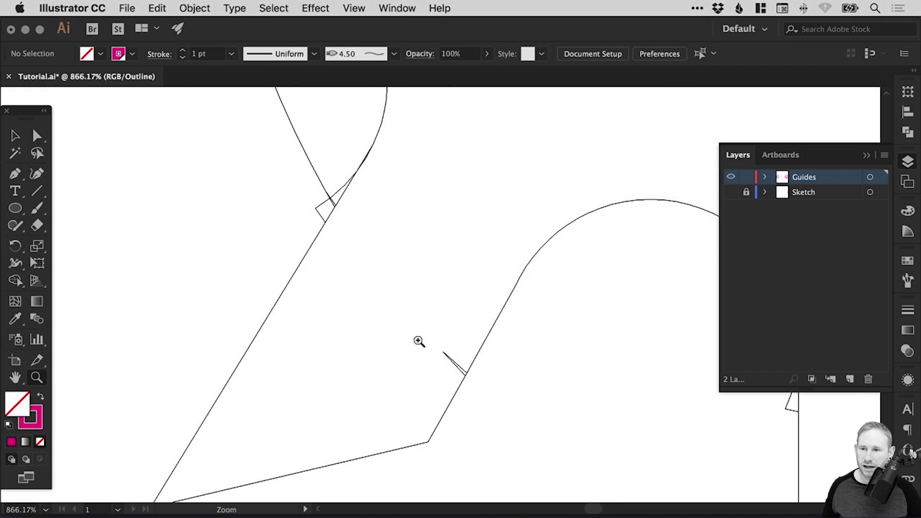
{"action": "left_click", "coordinate": [37, 137]}
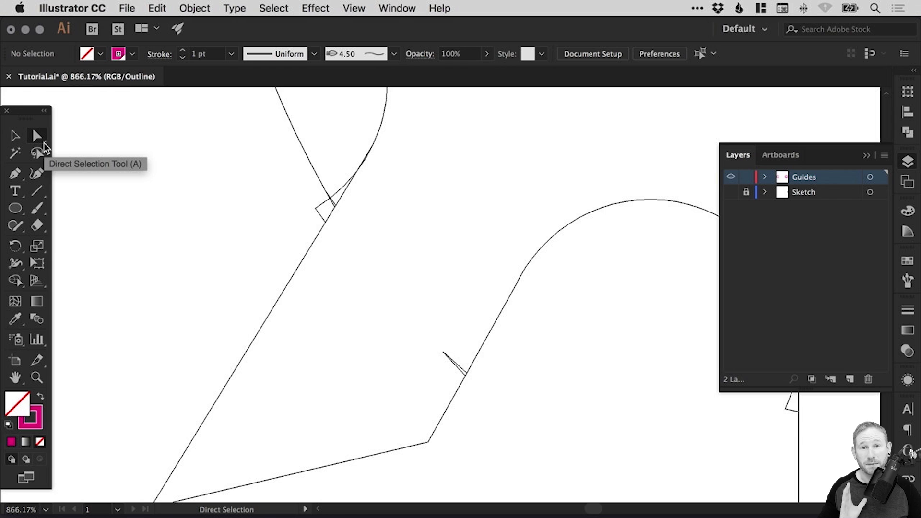
{"action": "scroll", "coordinate": [388, 263], "scroll_direction": "down", "scroll_amount": 3}
{"action": "scroll", "coordinate": [388, 263], "scroll_direction": "right", "scroll_amount": 2}
{"action": "left_click_drag", "start_coordinate": [382, 271], "coordinate": [412, 308]}
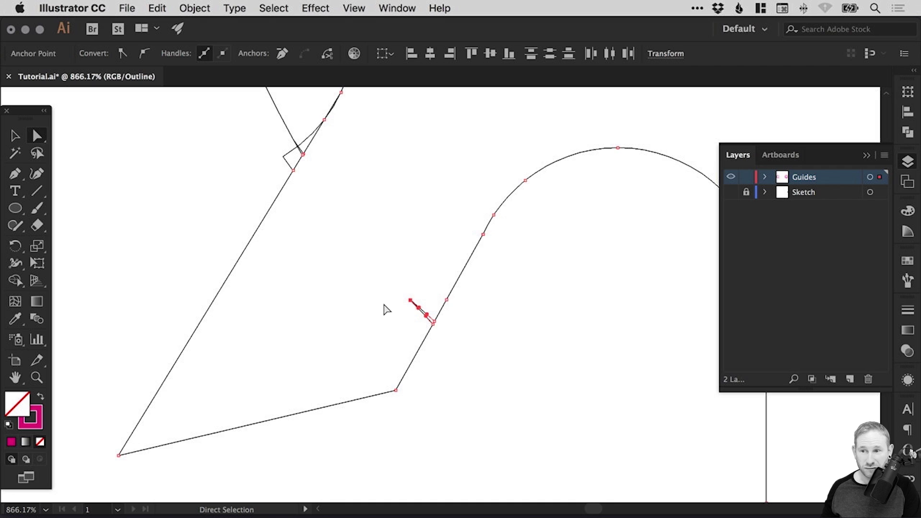
- Select and delete the stray anchors at the cheek kink
{"action": "key", "text": "super+a"}
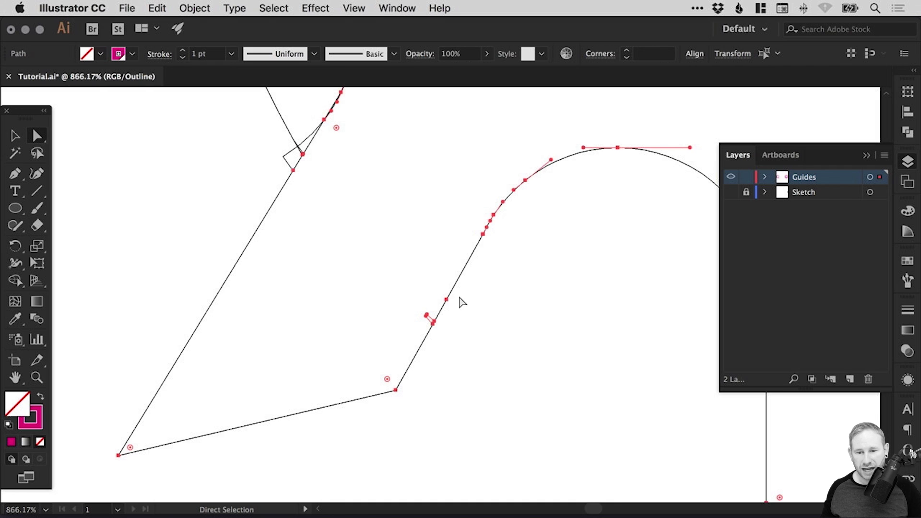
{"action": "left_click_drag", "start_coordinate": [415, 316], "coordinate": [437, 331]}
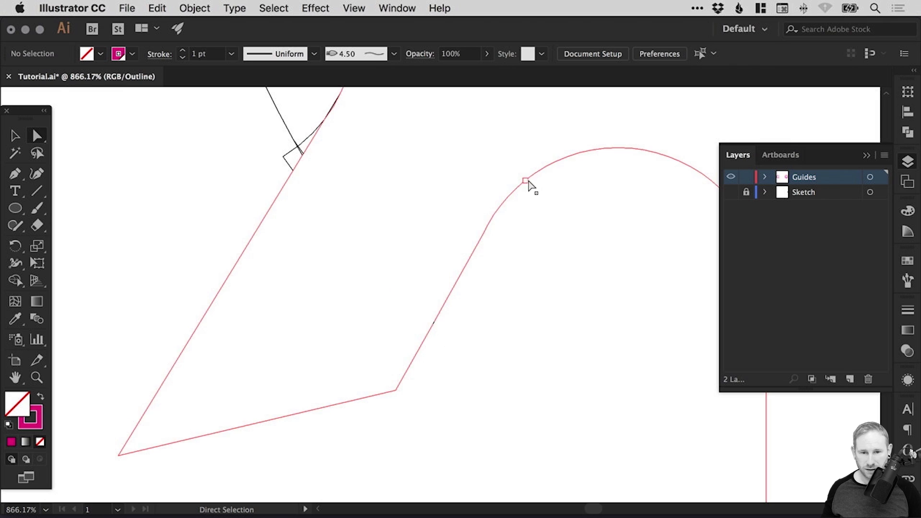
{"action": "scroll", "coordinate": [493, 223], "scroll_direction": "right", "scroll_amount": 10}
{"action": "scroll", "coordinate": [518, 267], "scroll_direction": "down", "scroll_amount": 3}
{"action": "left_click", "coordinate": [489, 286]}
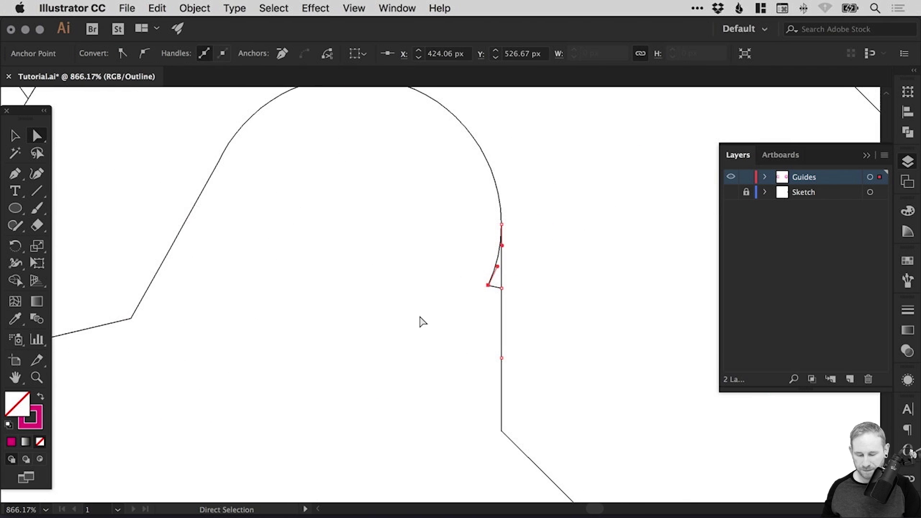
{"action": "left_click", "coordinate": [421, 321]}
{"action": "left_click_drag", "start_coordinate": [459, 260], "coordinate": [489, 298]}
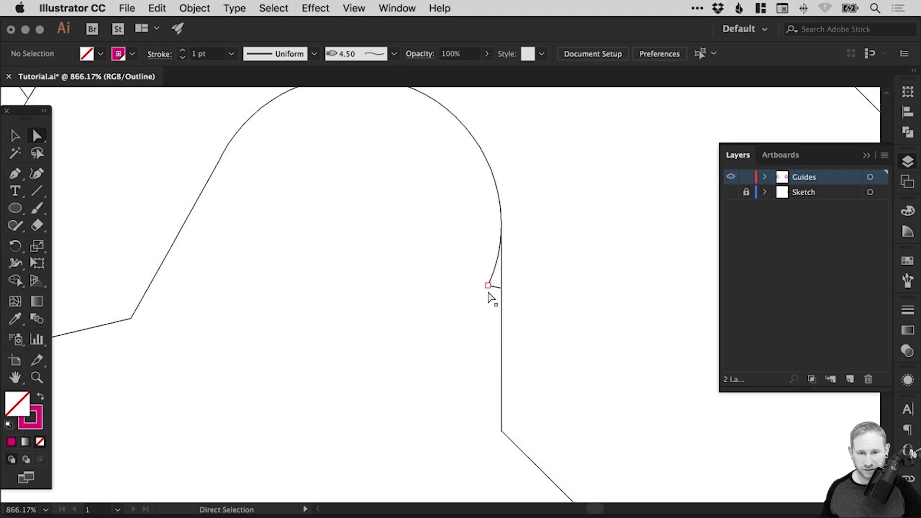
{"action": "left_click_drag", "start_coordinate": [466, 257], "coordinate": [496, 306]}
{"action": "key", "text": "Delete"}
{"action": "key", "text": "Delete"}
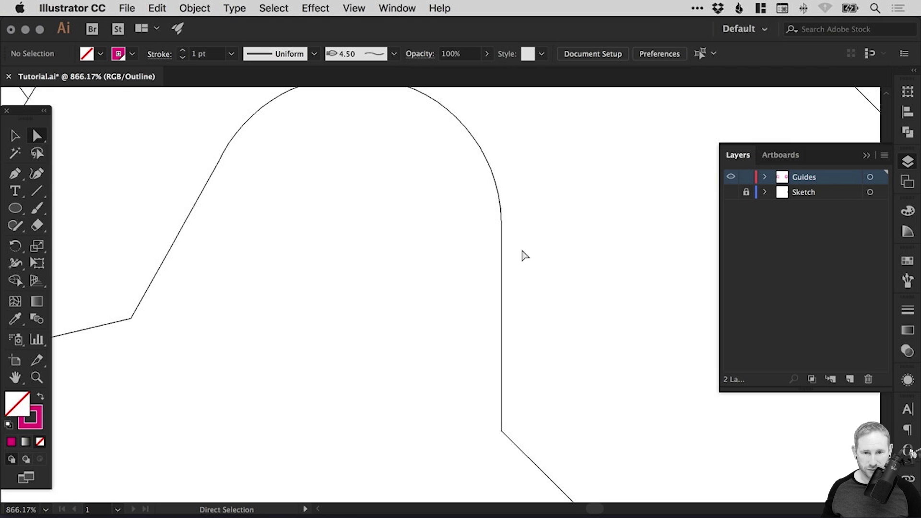
- Average and join the bunched anchors at the faceplate's inner corner into a single point
{"action": "left_click_drag", "start_coordinate": [429, 280], "coordinate": [401, 199]}
{"action": "left_click_drag", "start_coordinate": [479, 274], "coordinate": [495, 308]}
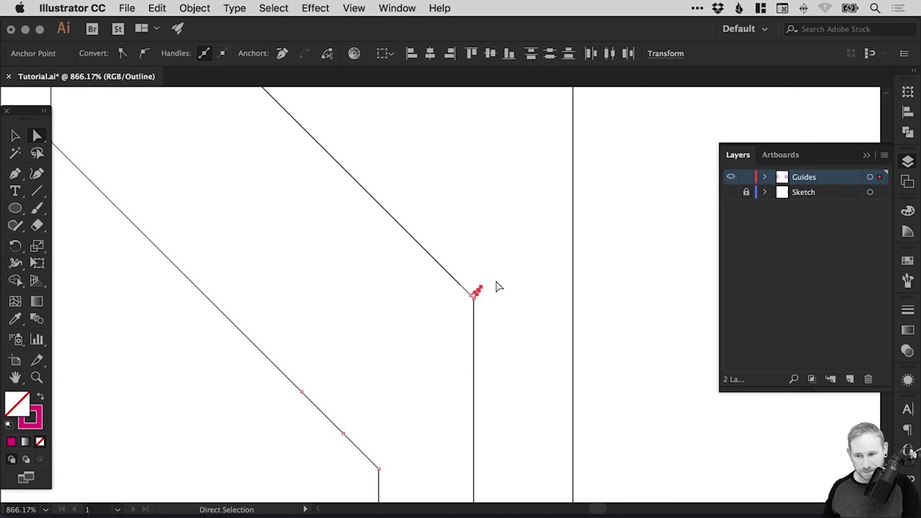
{"action": "key", "text": "super+alt+shift+j"}
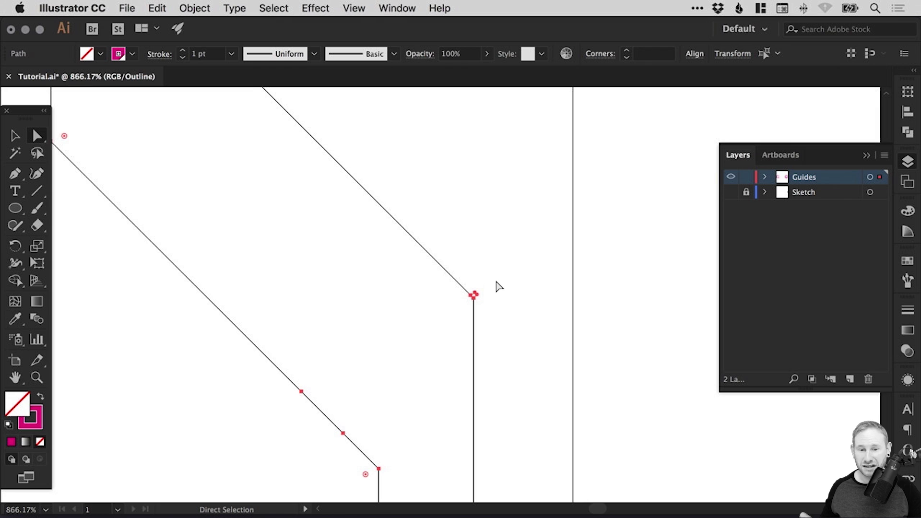
{"action": "left_click", "coordinate": [498, 286]}
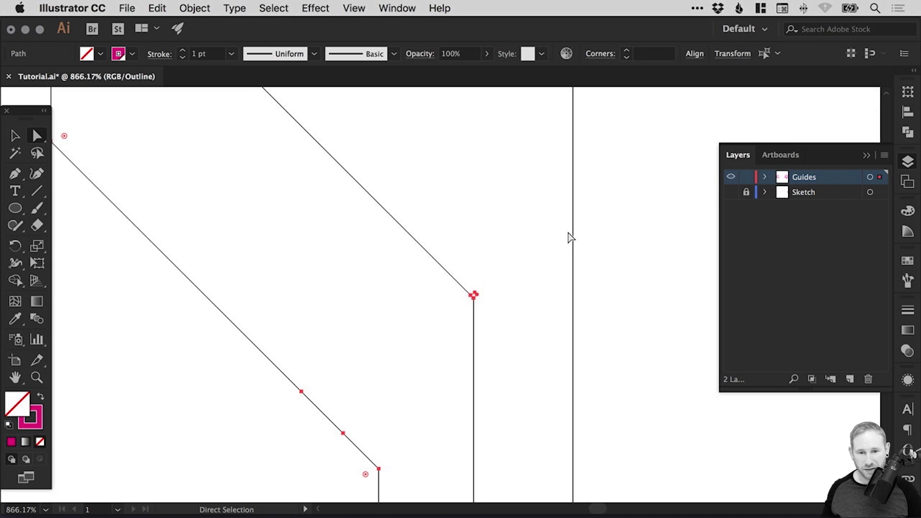
{"action": "left_click_drag", "start_coordinate": [472, 302], "coordinate": [494, 271]}
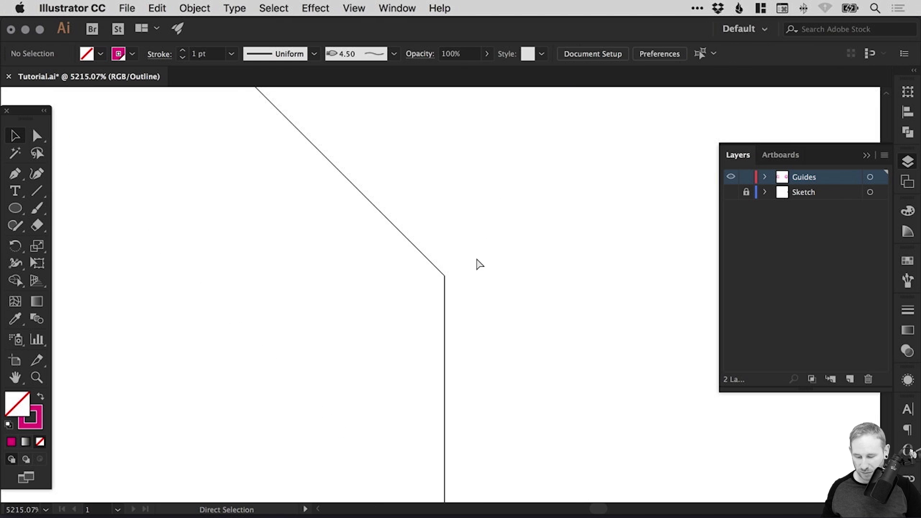
{"action": "key", "text": "super+minus"}
{"action": "key", "text": "super+minus"}
{"action": "key", "text": "super+minus"}
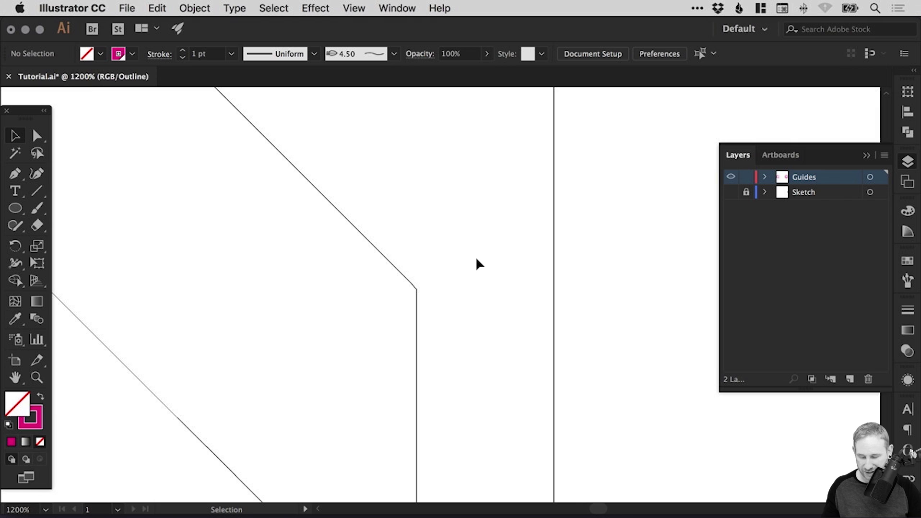
{"action": "key", "text": "super+minus"}
{"action": "key", "text": "super+minus"}
{"action": "mouse_move", "coordinate": [508, 287]}
{"action": "left_mouse_down"}
{"action": "mouse_move", "coordinate": [477, 208]}
{"action": "mouse_move", "coordinate": [497, 432]}
{"action": "mouse_move", "coordinate": [469, 464]}
{"action": "mouse_move", "coordinate": [524, 436]}
{"action": "mouse_move", "coordinate": [396, 231]}
{"action": "mouse_move", "coordinate": [351, 321]}
{"action": "mouse_move", "coordinate": [364, 275]}
{"action": "mouse_move", "coordinate": [444, 267]}
{"action": "left_mouse_up"}
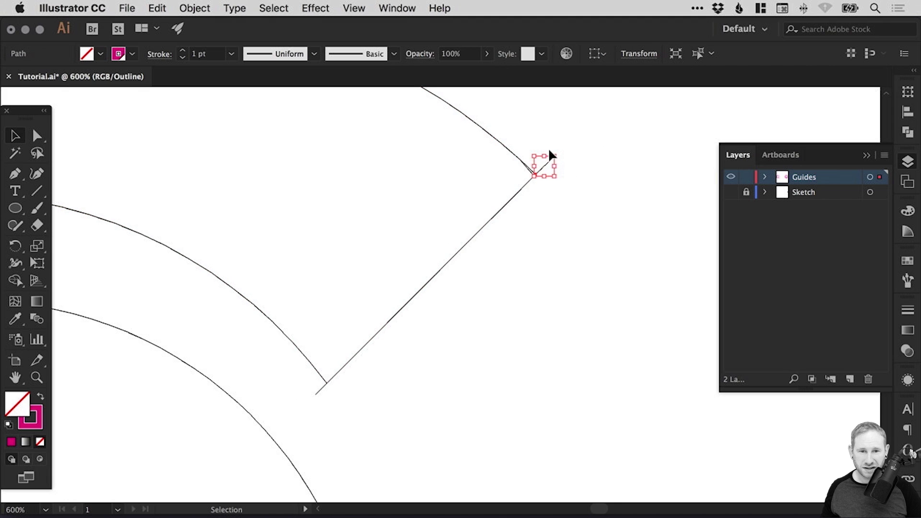
- Delete the tiny stray path fragment at the crest's notch corner
{"action": "key", "text": "super+shift+a"}
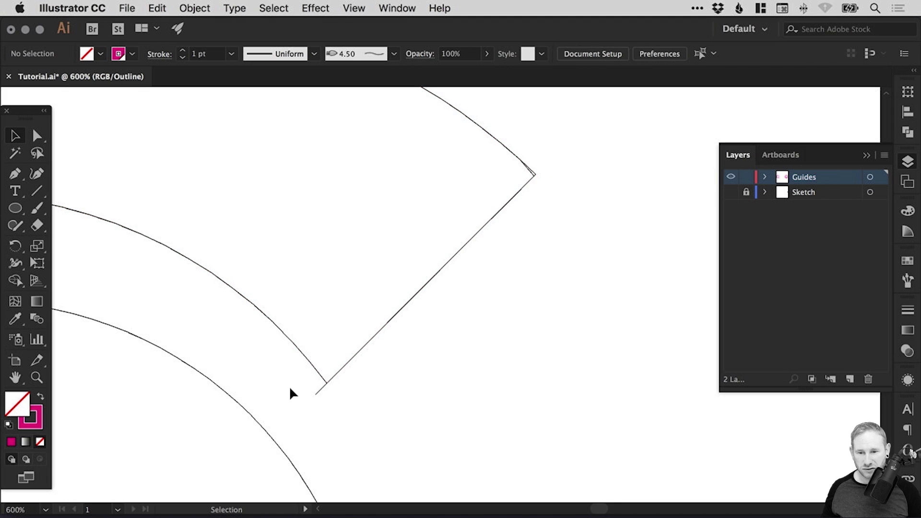
{"action": "left_click_drag", "start_coordinate": [320, 411], "coordinate": [321, 411]}
{"action": "key", "text": "Delete"}
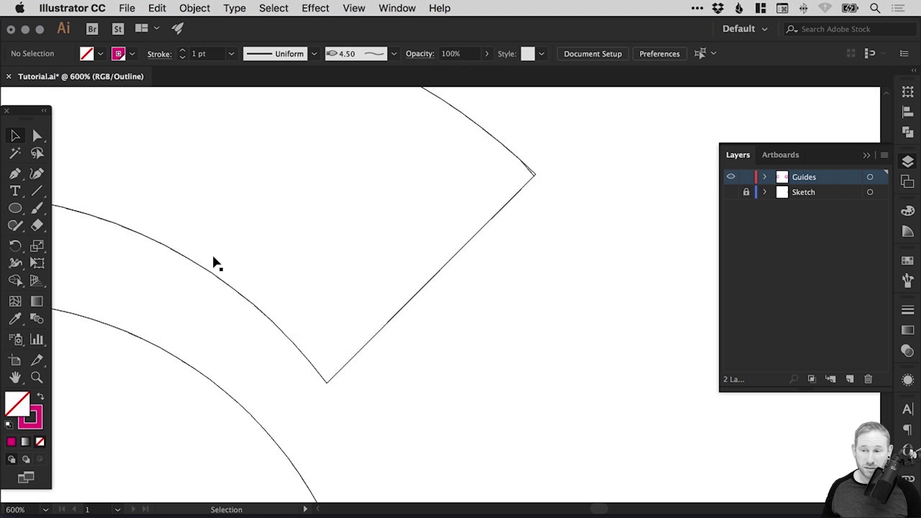
- Zoom in on the crest corner and delete the overlapping path's corner anchor
{"action": "left_click", "coordinate": [38, 136]}
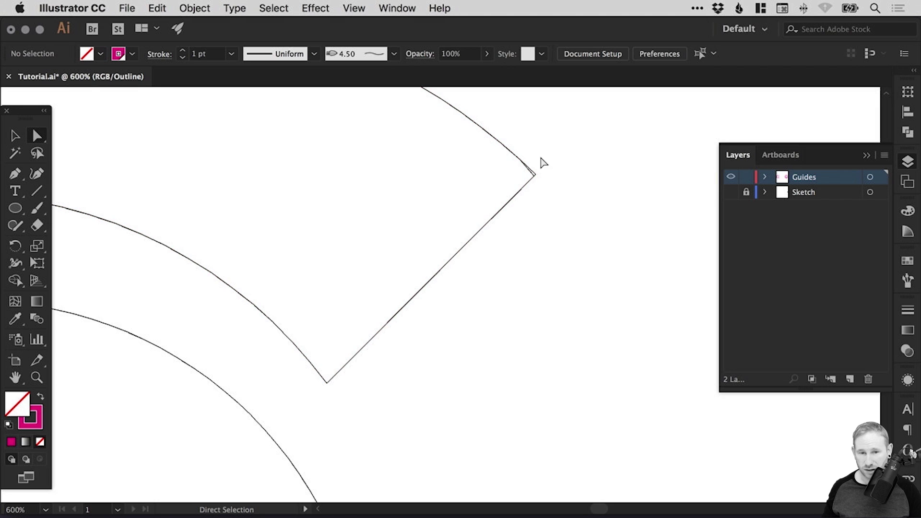
{"action": "key", "text": "z"}
{"action": "left_click_drag", "start_coordinate": [504, 148], "coordinate": [552, 222]}
{"action": "left_click", "coordinate": [441, 259]}
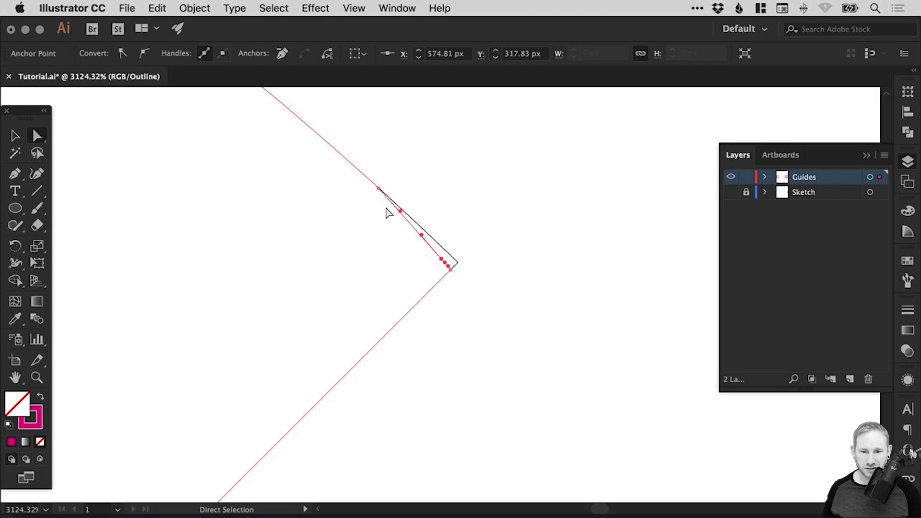
{"action": "left_click", "coordinate": [481, 211]}
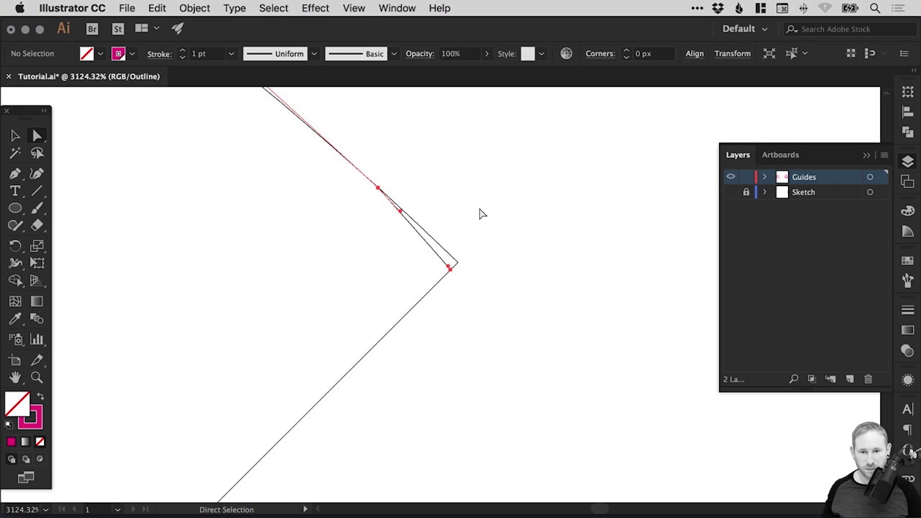
{"action": "left_click", "coordinate": [437, 256]}
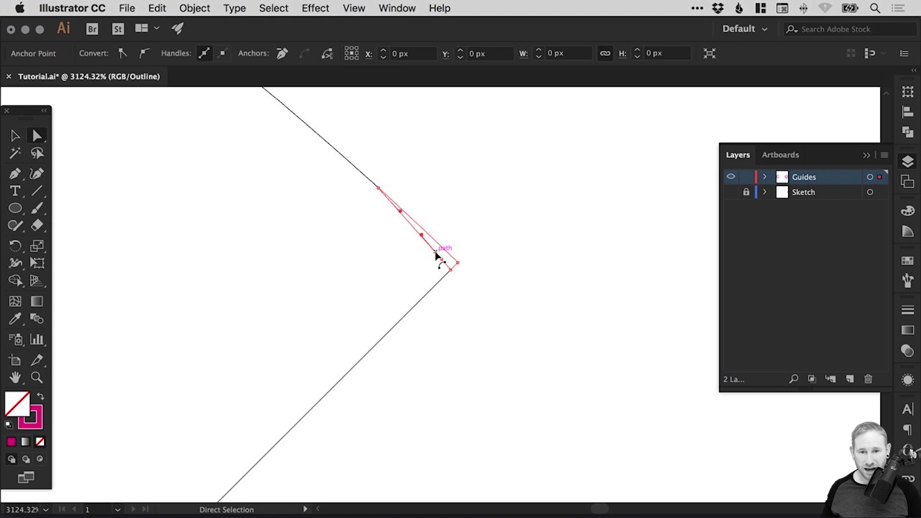
{"action": "left_click", "coordinate": [411, 228]}
{"action": "left_click_drag", "start_coordinate": [376, 267], "coordinate": [461, 185]}
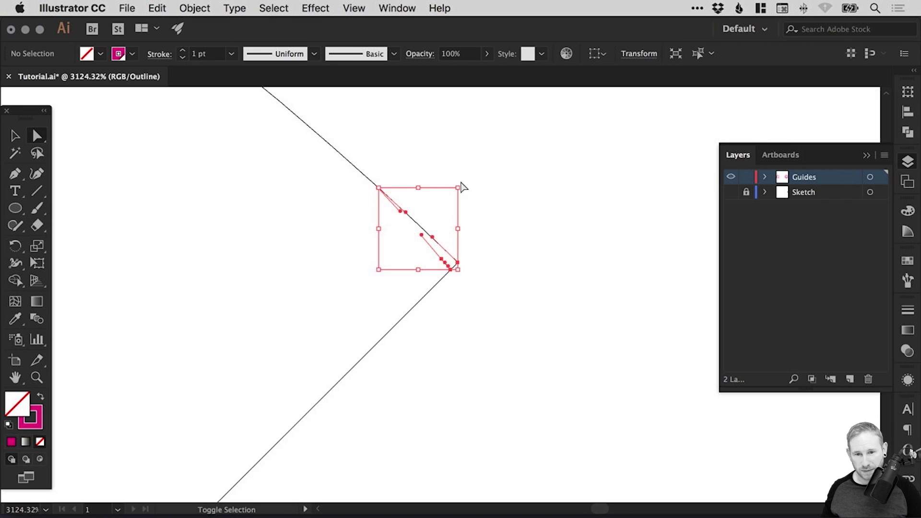
{"action": "left_click", "coordinate": [438, 261]}
{"action": "key", "text": "Delete"}
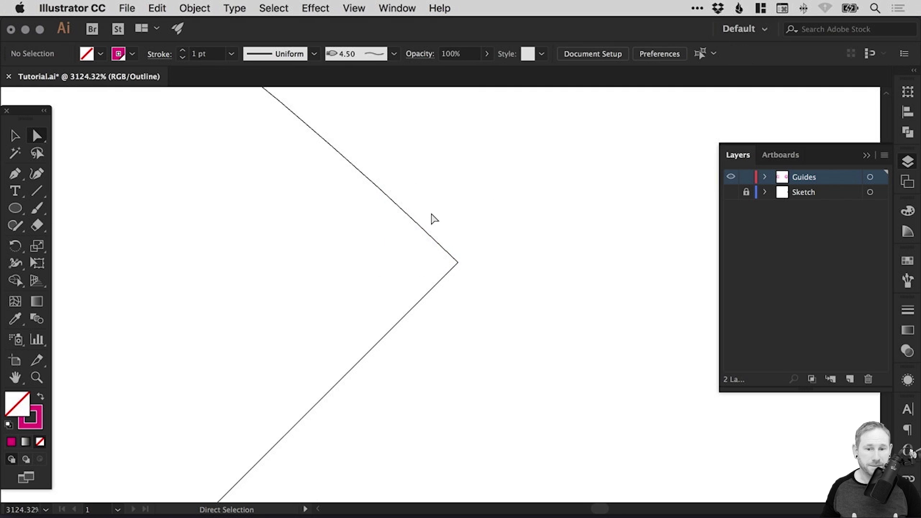
- Zoom back out and save Tutorial.ai
{"action": "key", "text": "super+minus"}
{"action": "key", "text": "super+minus"}
{"action": "key", "text": "super+minus"}
{"action": "key", "text": "super+s"}
{"action": "key", "text": "super+minus"}
{"action": "key", "text": "super+minus"}
{"action": "key", "text": "super+minus"}
{"action": "key", "text": "super+minus"}
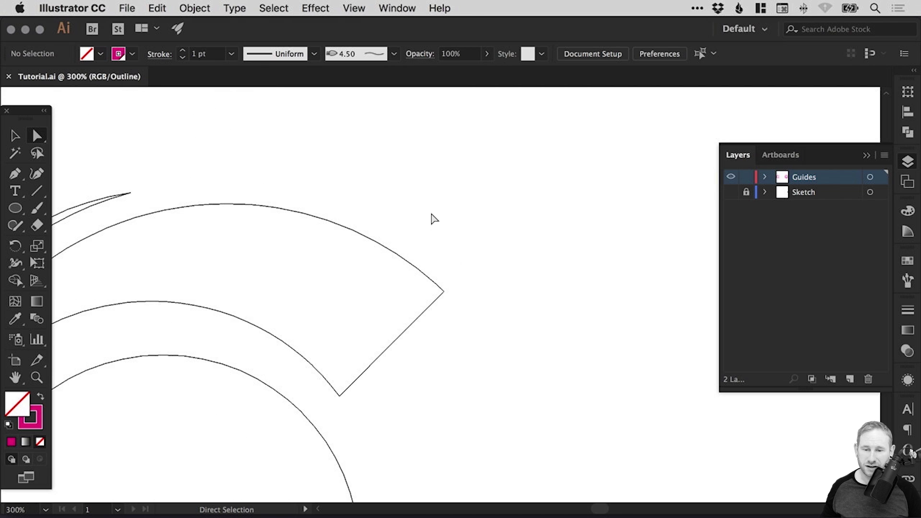
- Check the Edit menu's undo entry without undoing, then zoom tightly into the crest curve
{"action": "left_click", "coordinate": [157, 8]}
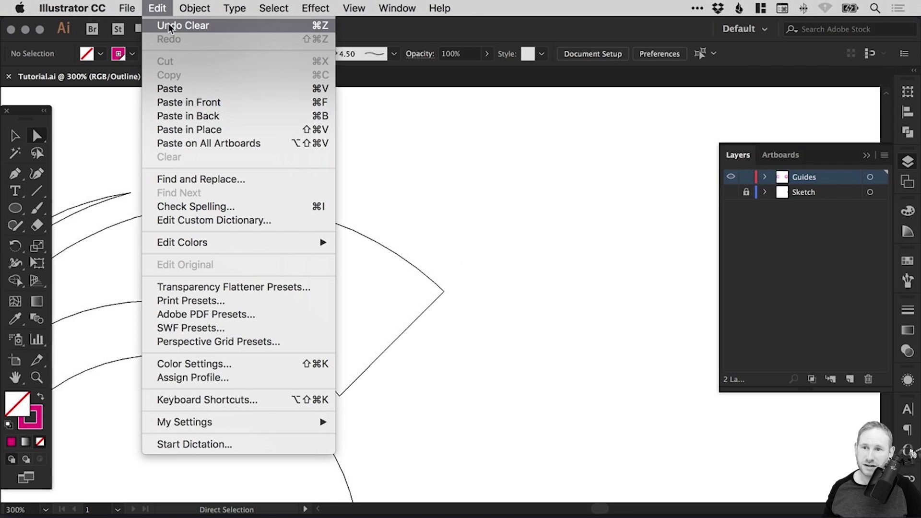
{"action": "left_click", "coordinate": [402, 202]}
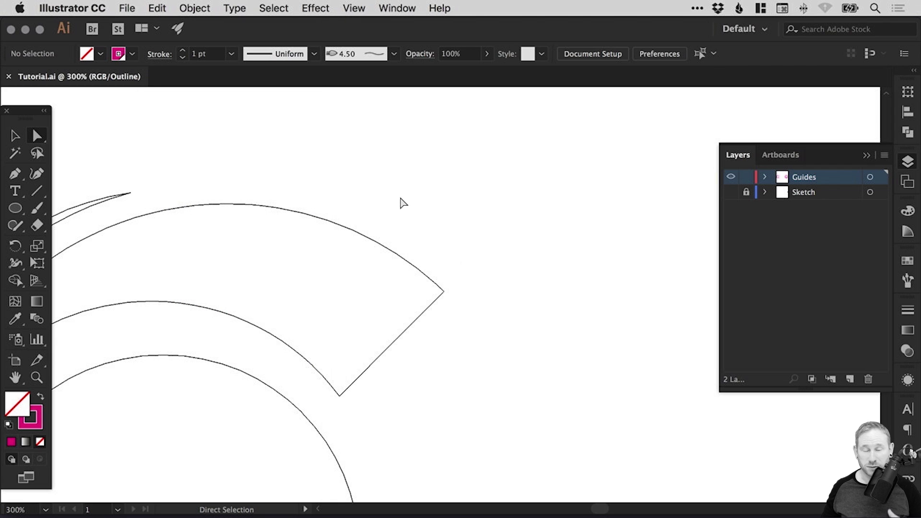
{"action": "scroll", "coordinate": [318, 271], "scroll_direction": "left", "scroll_amount": 10}
{"action": "scroll", "coordinate": [317, 270], "scroll_direction": "down", "scroll_amount": 2}
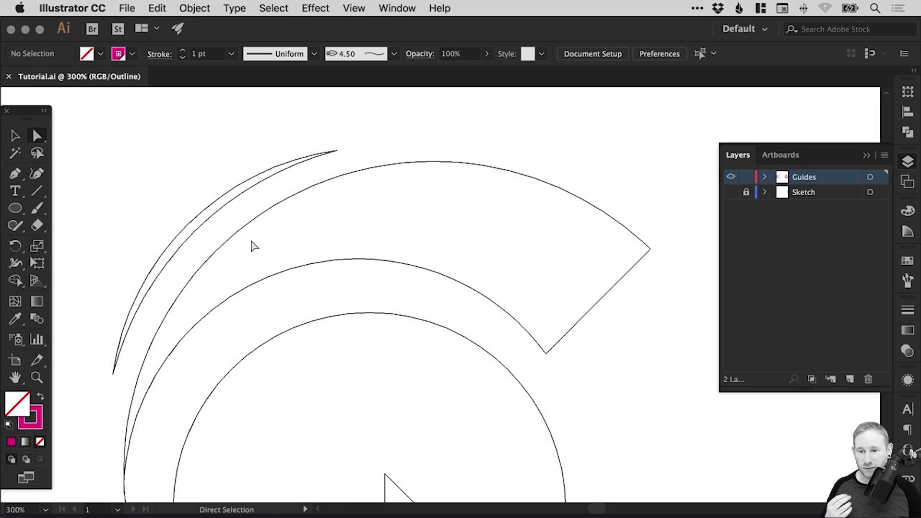
{"action": "scroll", "coordinate": [273, 232], "scroll_direction": "left", "scroll_amount": 5}
{"action": "scroll", "coordinate": [274, 233], "scroll_direction": "down", "scroll_amount": 3}
{"action": "key", "text": "super+space"}
{"action": "left_click_drag", "start_coordinate": [247, 210], "coordinate": [305, 237]}
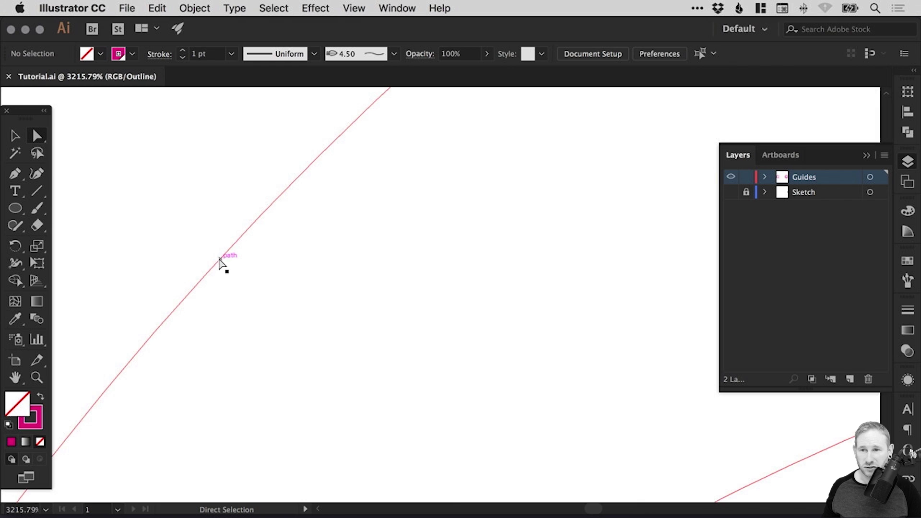
- Look through the Object > Path commands, then zoom out and pan to where the crest curves meet
{"action": "left_click", "coordinate": [194, 8]}
{"action": "mouse_move", "coordinate": [223, 315]}
{"action": "left_click", "coordinate": [402, 226]}
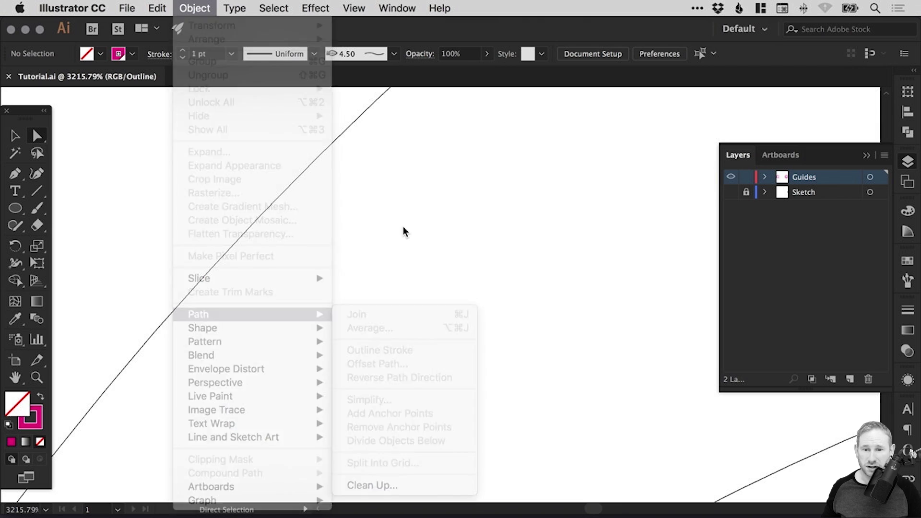
{"action": "key", "text": "super+minus"}
{"action": "key", "text": "super+minus"}
{"action": "key", "text": "super+minus"}
{"action": "key", "text": "space"}
{"action": "left_click_drag", "start_coordinate": [403, 229], "coordinate": [471, 139]}
{"action": "scroll", "coordinate": [472, 139], "scroll_direction": "down", "scroll_amount": 15}
{"action": "scroll", "coordinate": [471, 139], "scroll_direction": "left", "scroll_amount": 6}
- Delete the stray anchor and the left line's bottom endpoint at the curves' kink
{"action": "left_click_drag", "start_coordinate": [364, 329], "coordinate": [362, 226]}
{"action": "scroll", "coordinate": [298, 296], "scroll_direction": "left", "scroll_amount": 2}
{"action": "key", "text": "super+space"}
{"action": "left_click_drag", "start_coordinate": [237, 270], "coordinate": [355, 392]}
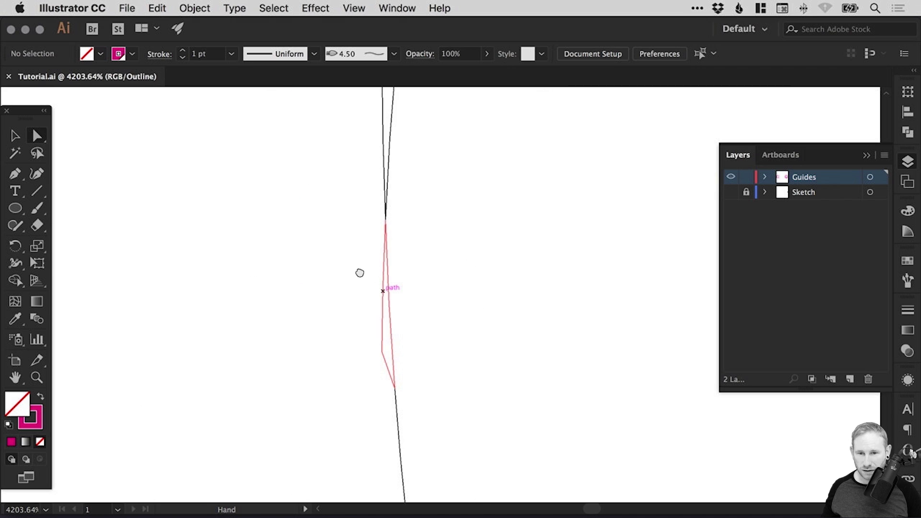
{"action": "left_click", "coordinate": [381, 368]}
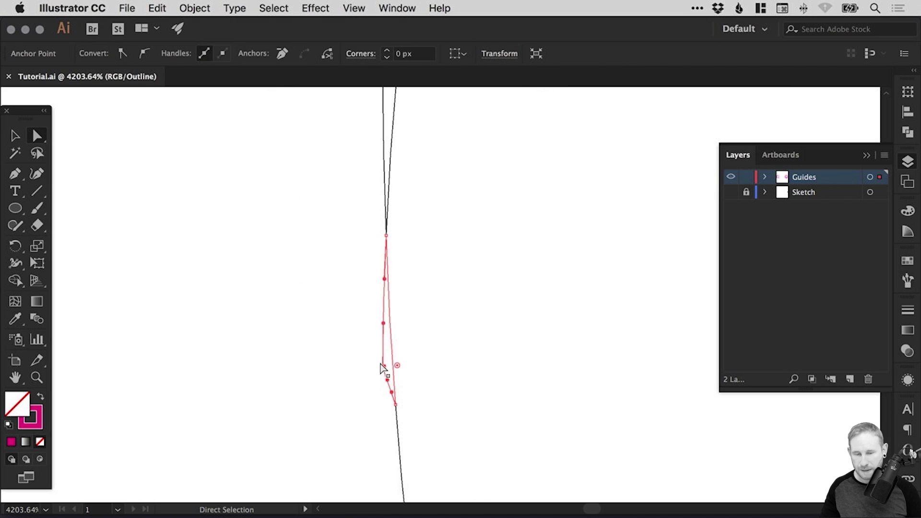
{"action": "key", "text": "Delete"}
{"action": "left_click", "coordinate": [384, 370]}
{"action": "left_click", "coordinate": [373, 366]}
{"action": "left_click", "coordinate": [383, 371]}
{"action": "key", "text": "Delete"}
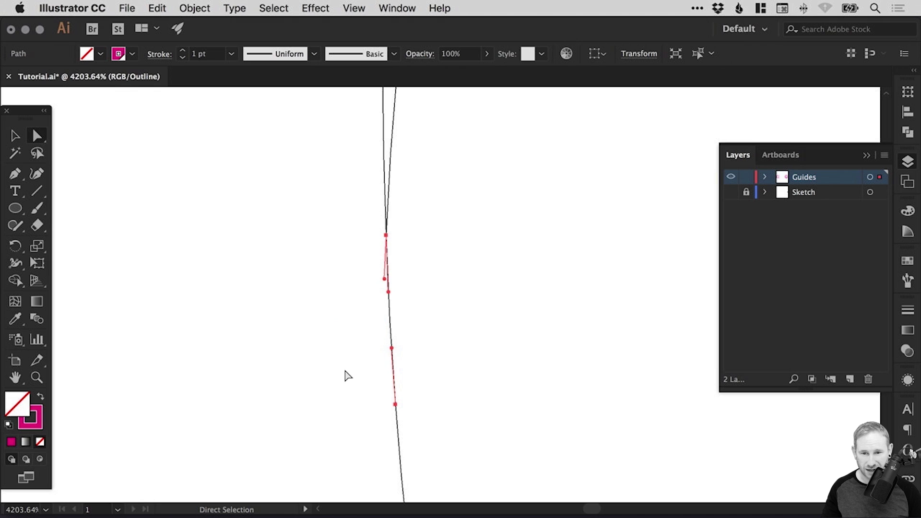
{"action": "left_click", "coordinate": [292, 298]}
- Zoom in on the first short tick stub and delete its anchors and leftover path
{"action": "key", "text": "super+minus"}
{"action": "key", "text": "super+minus"}
{"action": "key", "text": "super+minus"}
{"action": "key", "text": "super+minus"}
{"action": "key", "text": "super+minus"}
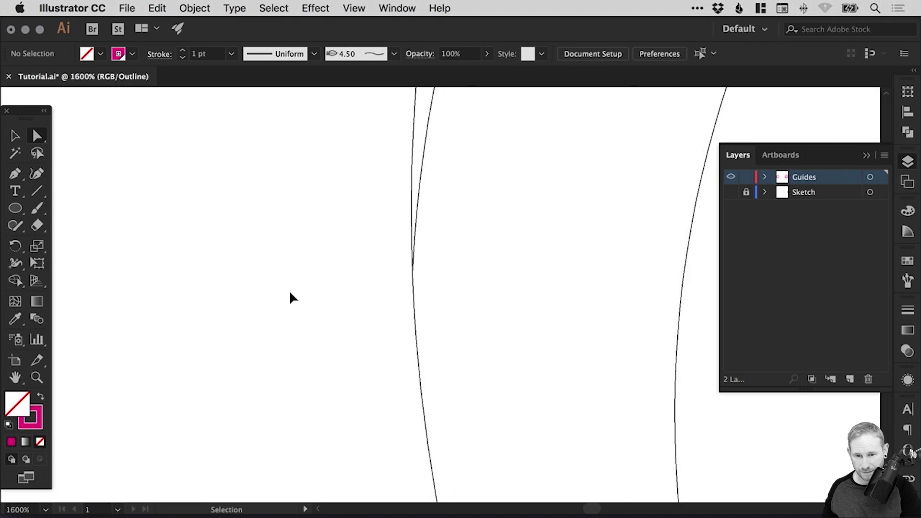
{"action": "key", "text": "z"}
{"action": "left_click_drag", "start_coordinate": [402, 370], "coordinate": [486, 443]}
{"action": "left_click_drag", "start_coordinate": [362, 297], "coordinate": [287, 263]}
{"action": "left_click", "coordinate": [37, 136]}
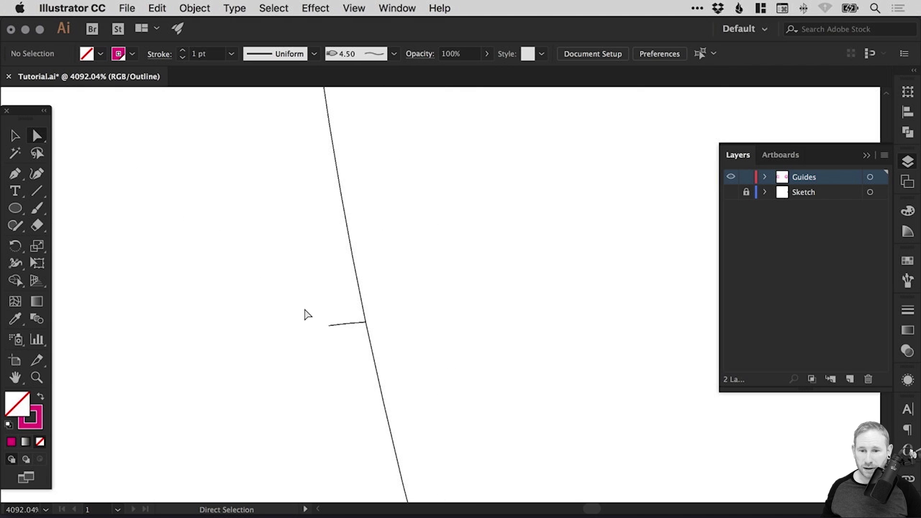
{"action": "left_click_drag", "start_coordinate": [304, 306], "coordinate": [330, 339]}
{"action": "key", "text": "Delete"}
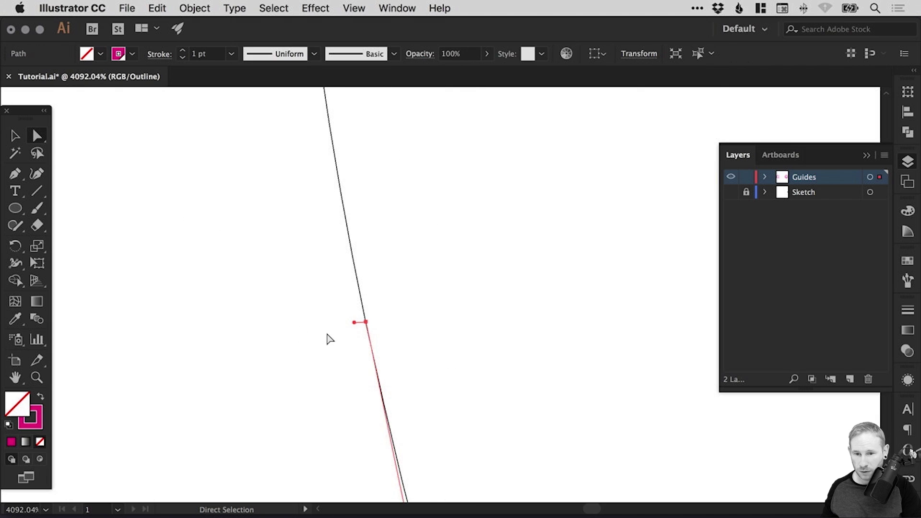
{"action": "key", "text": "Delete"}
- Zoom in on the second tick stub, delete its anchors, and zoom out to check the corner
{"action": "key", "text": "super+minus"}
{"action": "key", "text": "super+minus"}
{"action": "key", "text": "super+minus"}
{"action": "key", "text": "super+minus"}
{"action": "key", "text": "super+minus"}
{"action": "key", "text": "super+minus"}
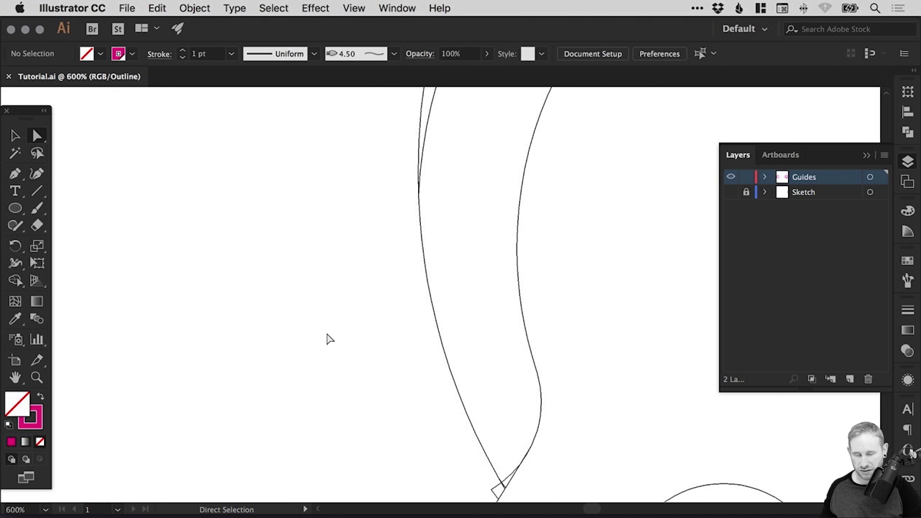
{"action": "scroll", "coordinate": [468, 319], "scroll_direction": "down", "scroll_amount": 5}
{"action": "key", "text": "z"}
{"action": "left_click_drag", "start_coordinate": [336, 270], "coordinate": [488, 363]}
{"action": "key", "text": "a"}
{"action": "left_click_drag", "start_coordinate": [411, 321], "coordinate": [444, 376]}
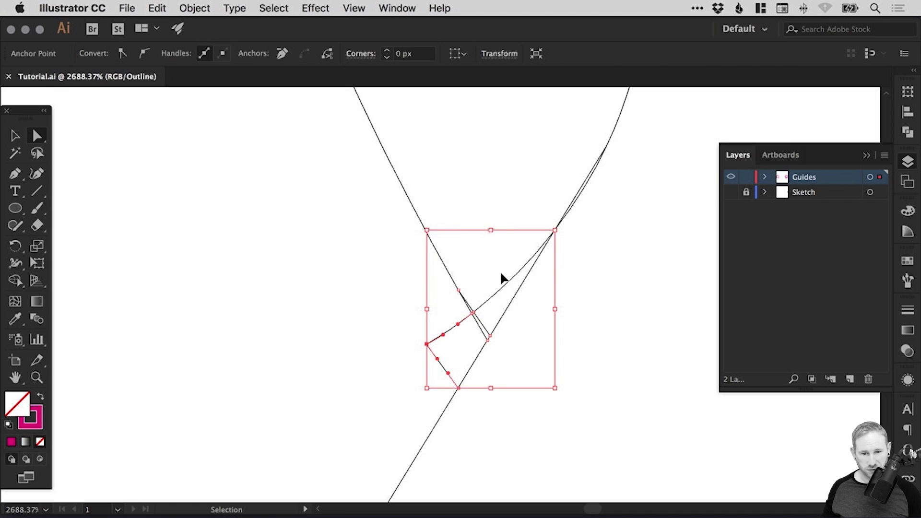
{"action": "key", "text": "Delete"}
{"action": "left_click", "coordinate": [453, 234]}
{"action": "key", "text": "super+minus"}
{"action": "key", "text": "super+minus"}
{"action": "key", "text": "super+minus"}
{"action": "key", "text": "super+minus"}
{"action": "key", "text": "super+minus"}
{"action": "key", "text": "super+minus"}
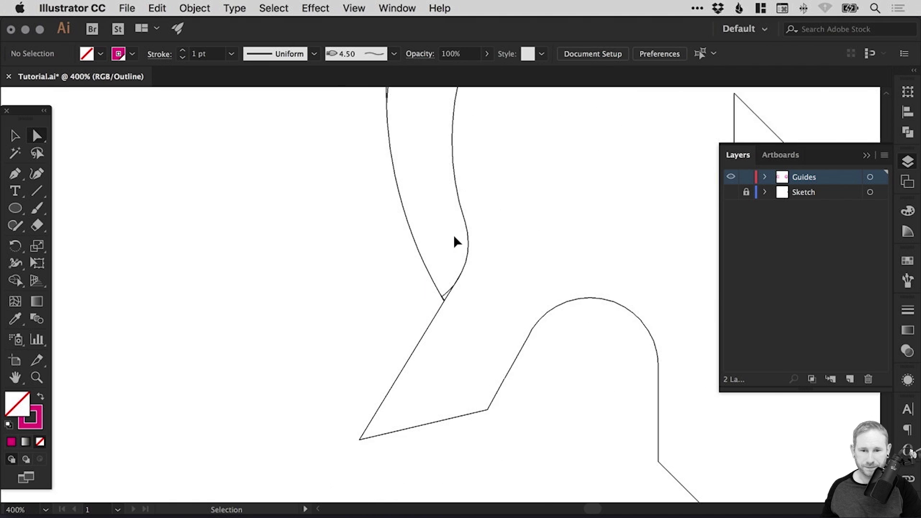
- Delete the overlapping upper and lower parts of the left crest curve
{"action": "key", "text": "super+minus"}
{"action": "scroll", "coordinate": [432, 259], "scroll_direction": "right", "scroll_amount": 2}
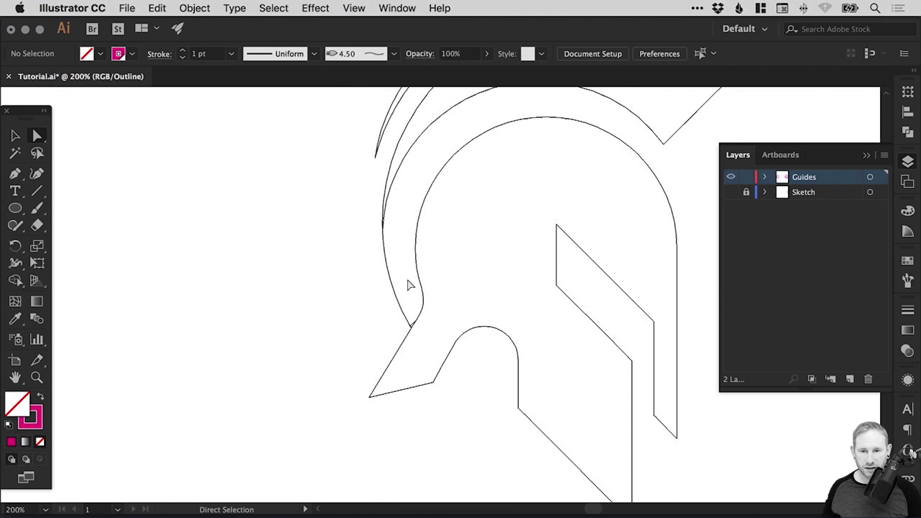
{"action": "key", "text": "z"}
{"action": "left_click_drag", "start_coordinate": [327, 182], "coordinate": [457, 331]}
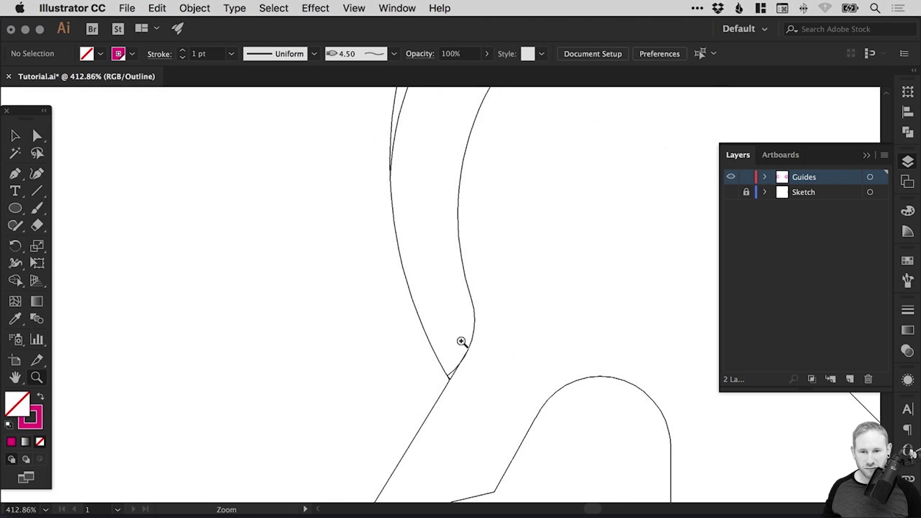
{"action": "left_click", "coordinate": [37, 137]}
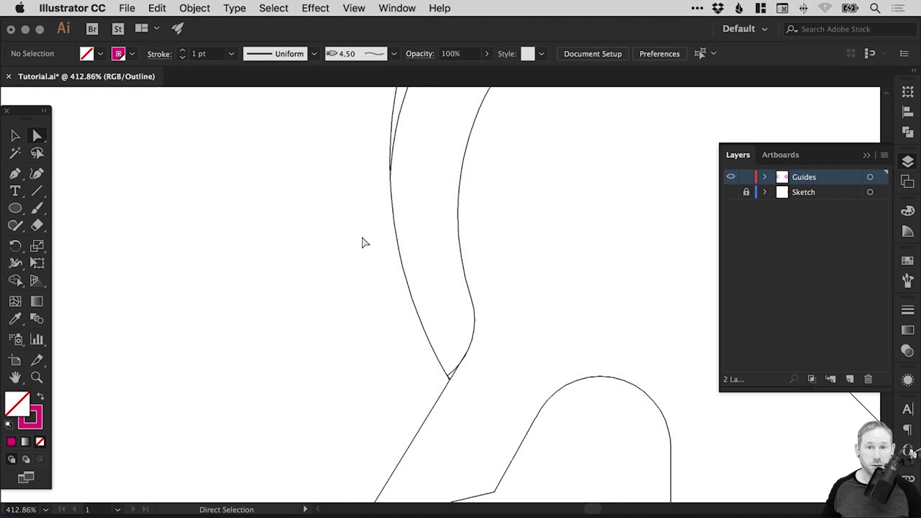
{"action": "left_click_drag", "start_coordinate": [358, 257], "coordinate": [429, 304]}
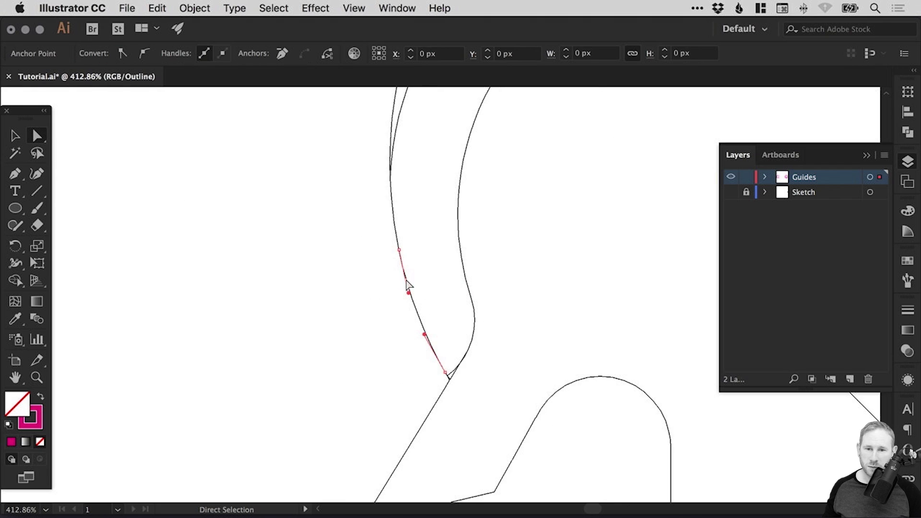
{"action": "key", "text": "Delete"}
{"action": "left_click", "coordinate": [350, 261]}
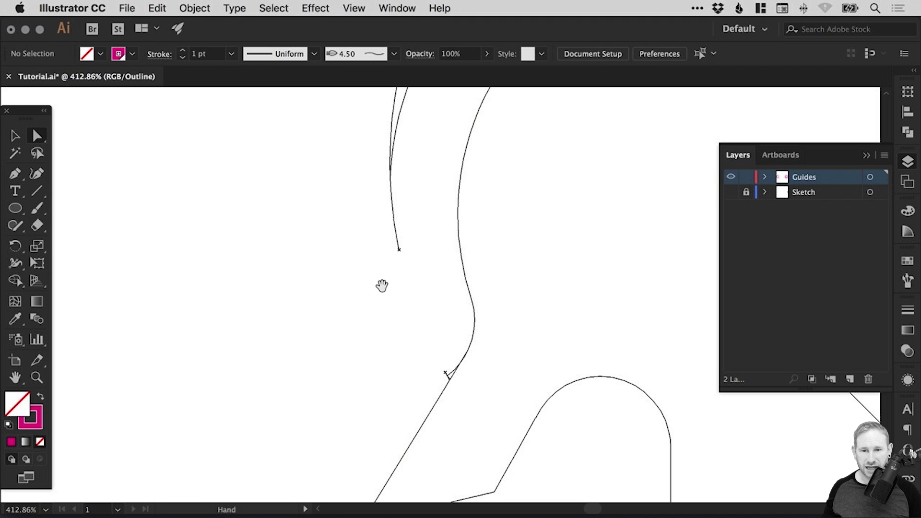
{"action": "left_click_drag", "start_coordinate": [380, 285], "coordinate": [421, 211]}
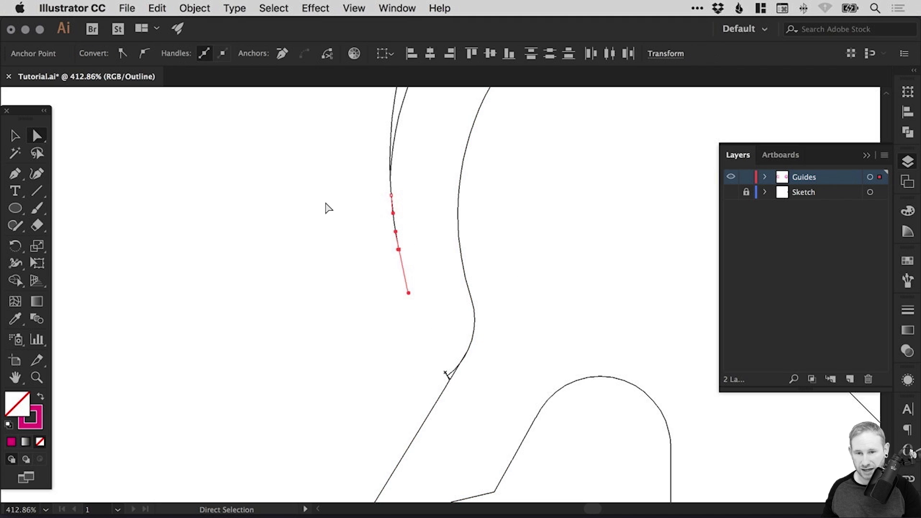
{"action": "key", "text": "Delete"}
{"action": "left_click", "coordinate": [385, 268]}
- Remove the leftover stub at the curve's lower end and the stray segment at the path's corner
{"action": "scroll", "coordinate": [390, 291], "scroll_direction": "up", "scroll_amount": 5}
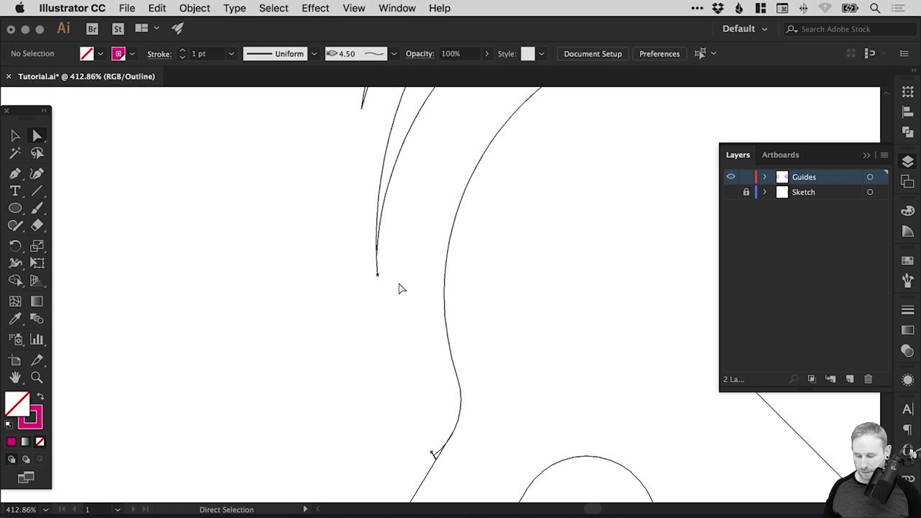
{"action": "key", "text": "z"}
{"action": "left_click_drag", "start_coordinate": [342, 217], "coordinate": [433, 303]}
{"action": "key", "text": "a"}
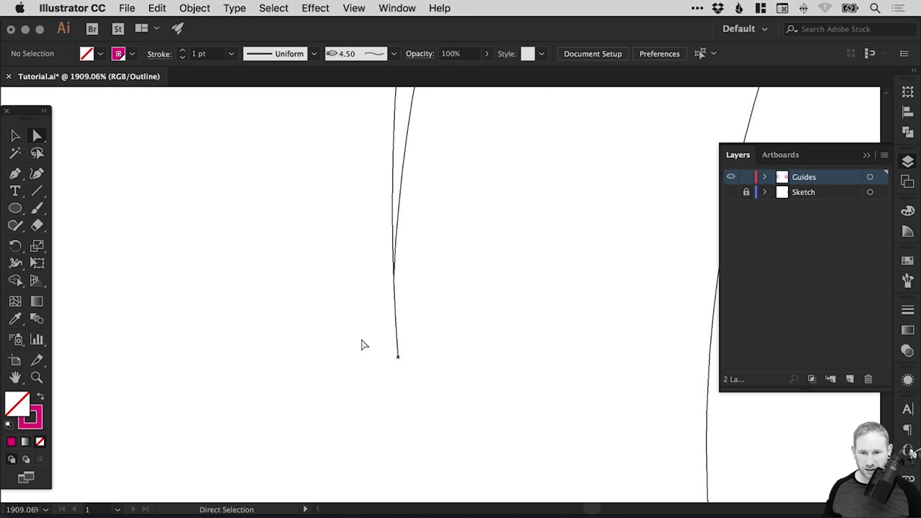
{"action": "left_click_drag", "start_coordinate": [371, 346], "coordinate": [410, 367]}
{"action": "key", "text": "Delete"}
{"action": "key", "text": "Delete"}
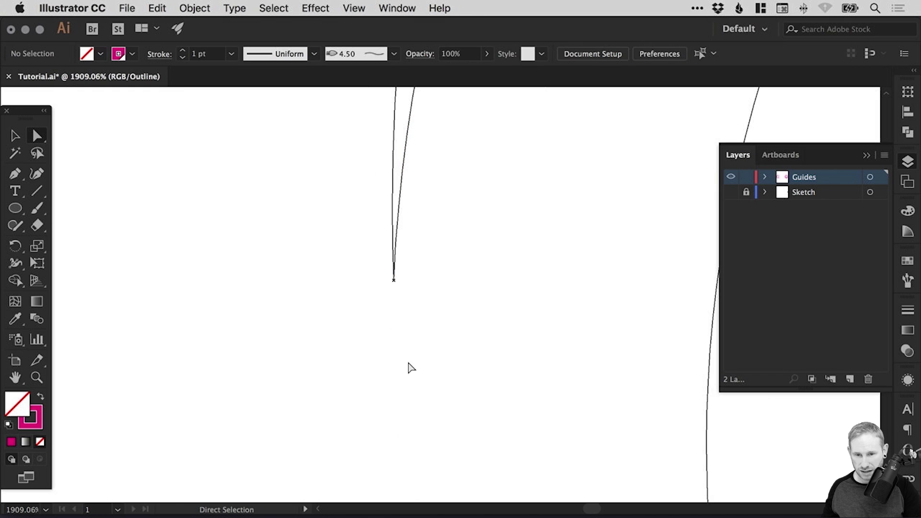
{"action": "key", "text": "super+minus"}
{"action": "key", "text": "super+minus"}
{"action": "key", "text": "super+minus"}
{"action": "key", "text": "super+minus"}
{"action": "left_click_drag", "start_coordinate": [408, 380], "coordinate": [504, 334]}
{"action": "left_click_drag", "start_coordinate": [378, 235], "coordinate": [435, 326]}
{"action": "key", "text": "Delete"}
{"action": "key", "text": "Delete"}
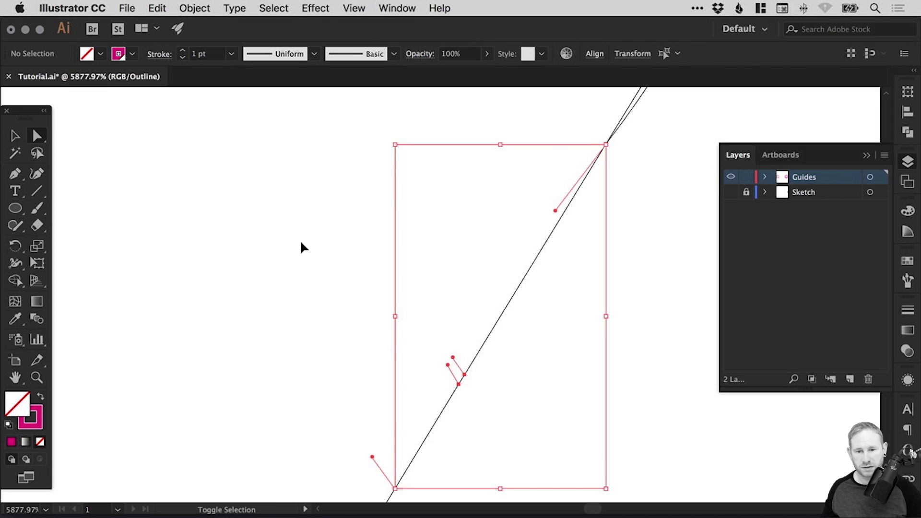
- Zoom in on the diagonal's kink and try reshaping its curve segment
{"action": "scroll", "coordinate": [471, 249], "scroll_direction": "down", "scroll_amount": 5}
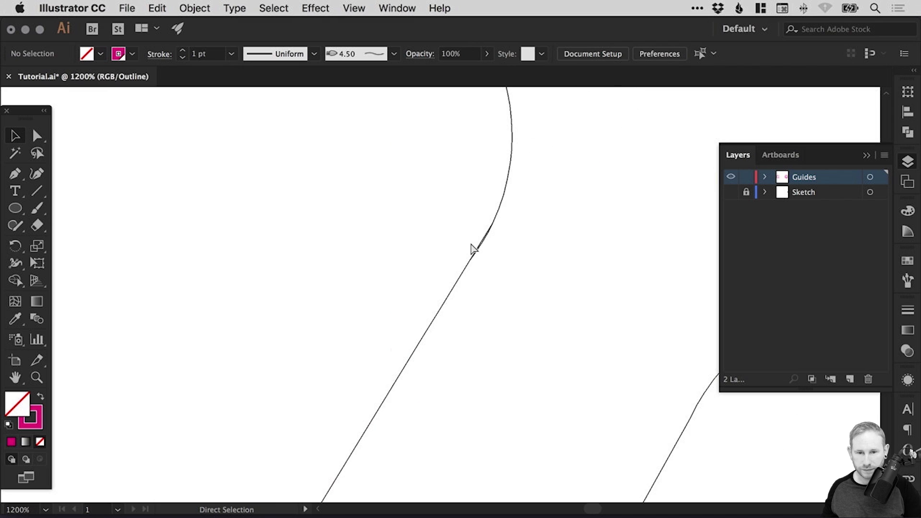
{"action": "key", "text": "z"}
{"action": "left_click_drag", "start_coordinate": [468, 237], "coordinate": [513, 249]}
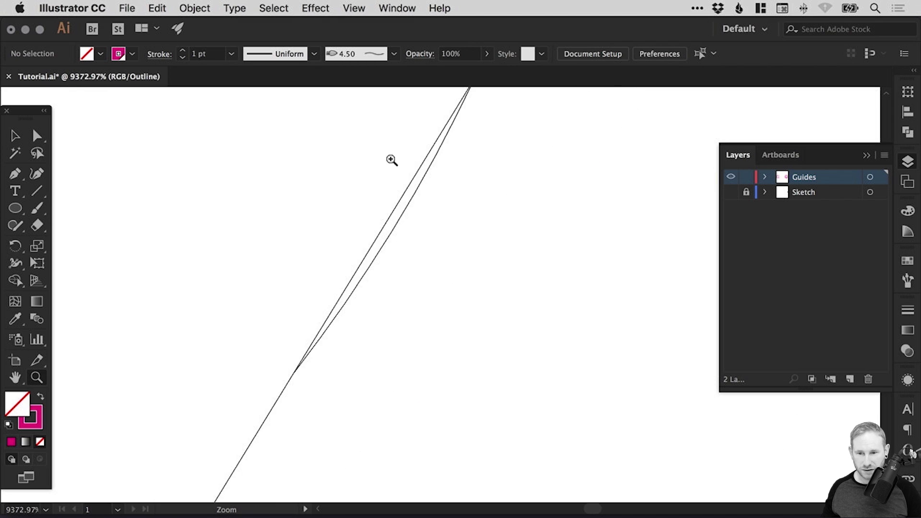
{"action": "key", "text": "v"}
{"action": "key", "text": "super+minus"}
{"action": "key", "text": "a"}
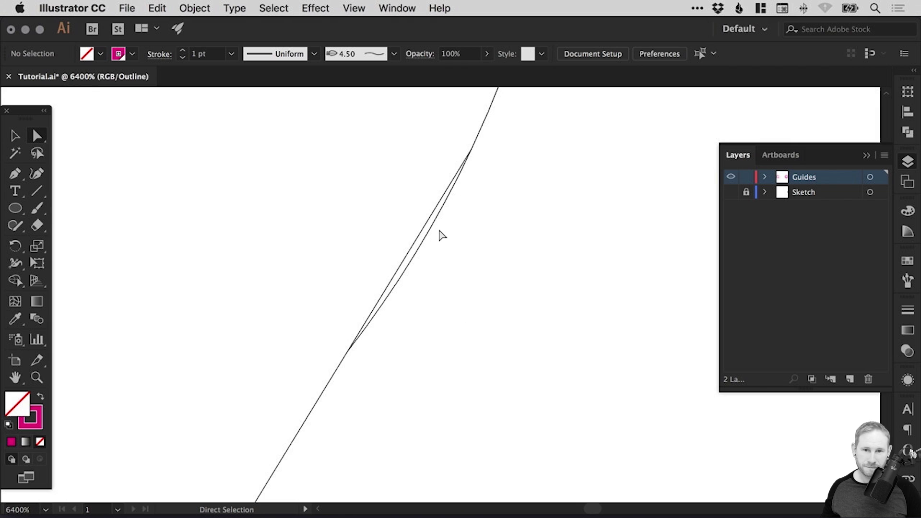
{"action": "left_click_drag", "start_coordinate": [420, 250], "coordinate": [429, 202]}
{"action": "left_click", "coordinate": [431, 203]}
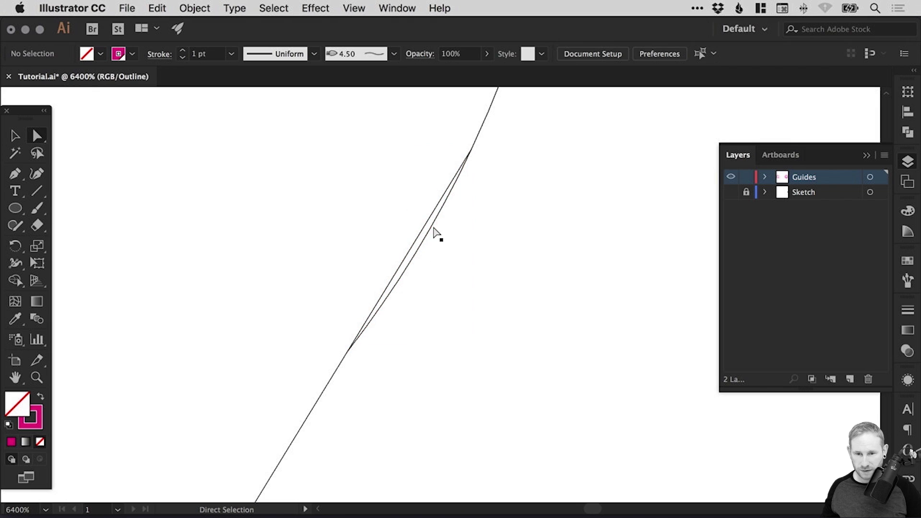
{"action": "left_click", "coordinate": [411, 247]}
{"action": "left_click", "coordinate": [434, 191]}
{"action": "left_click", "coordinate": [410, 240]}
- Delete the kinked segment of the diagonal, leaving two loose line ends
{"action": "left_click", "coordinate": [407, 241]}
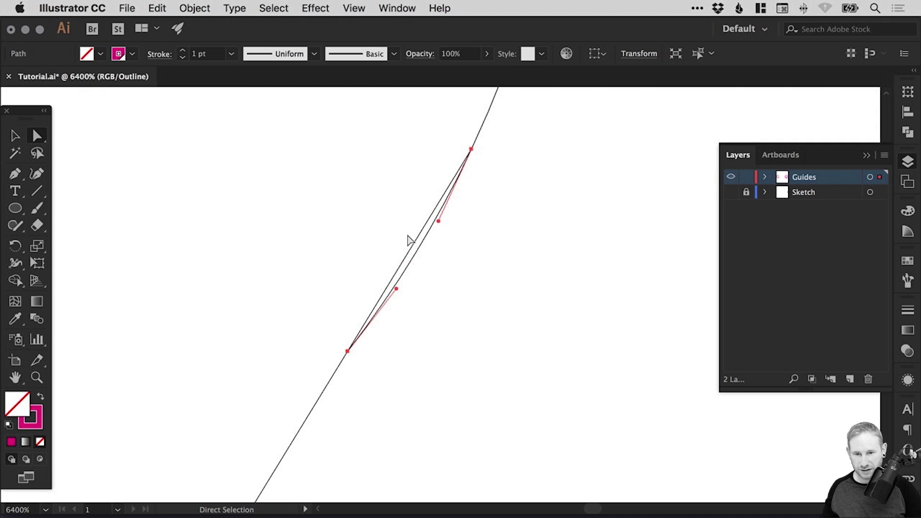
{"action": "left_click", "coordinate": [406, 240]}
{"action": "left_click", "coordinate": [408, 242]}
{"action": "left_click", "coordinate": [407, 238]}
{"action": "left_click", "coordinate": [512, 231]}
{"action": "left_click_drag", "start_coordinate": [404, 261], "coordinate": [448, 261]}
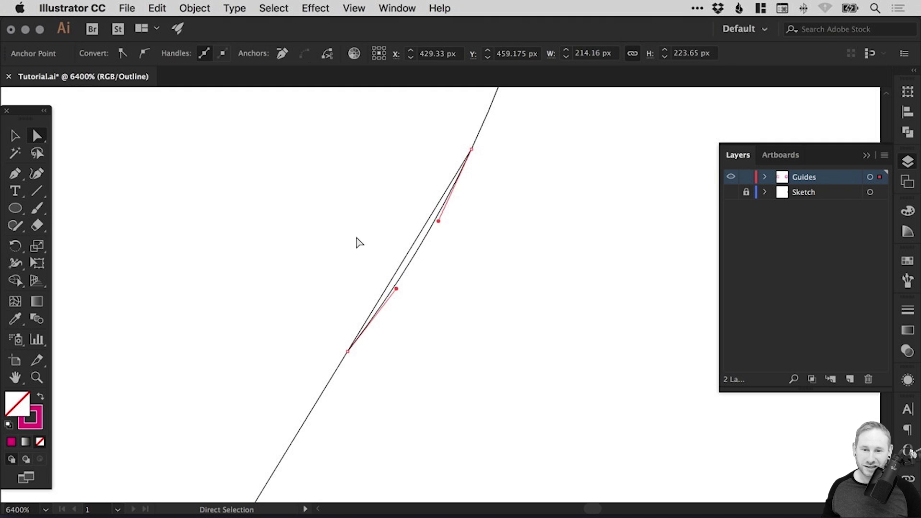
{"action": "left_click_drag", "start_coordinate": [360, 246], "coordinate": [449, 261]}
{"action": "key", "text": "Delete"}
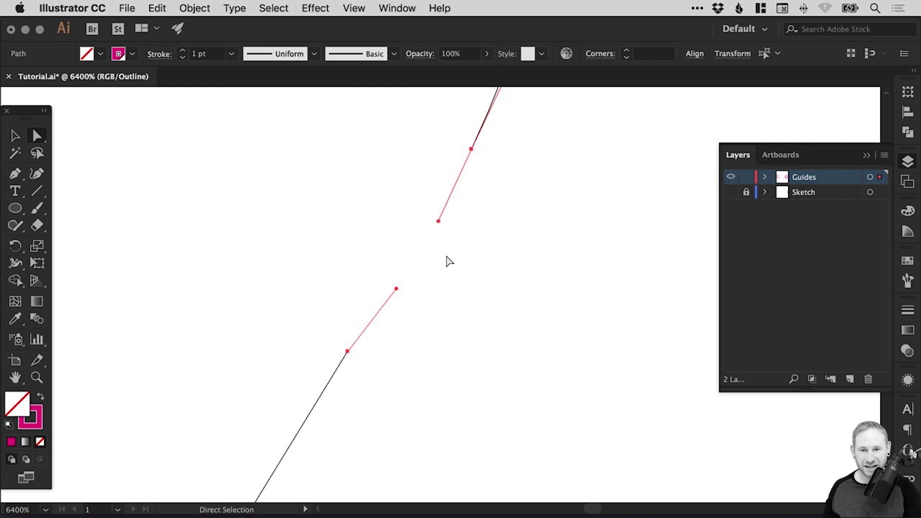
- Connect the lower and upper line ends with a new Pen segment
{"action": "left_click", "coordinate": [15, 173]}
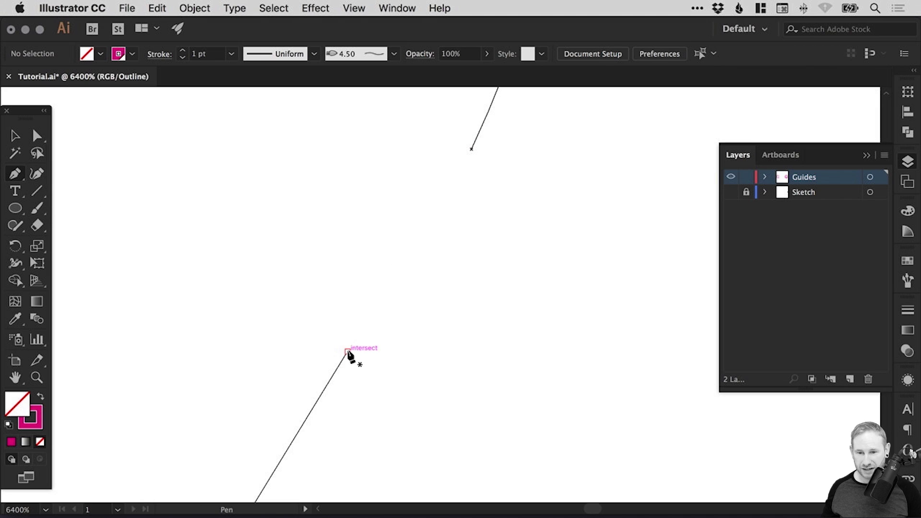
{"action": "left_click", "coordinate": [347, 352]}
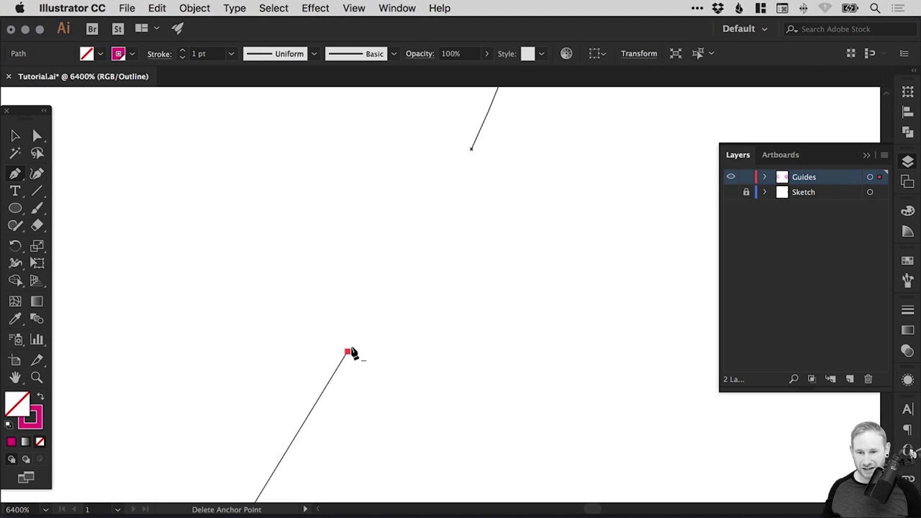
{"action": "left_click", "coordinate": [471, 150]}
{"action": "key", "text": "v"}
{"action": "left_click", "coordinate": [527, 204]}
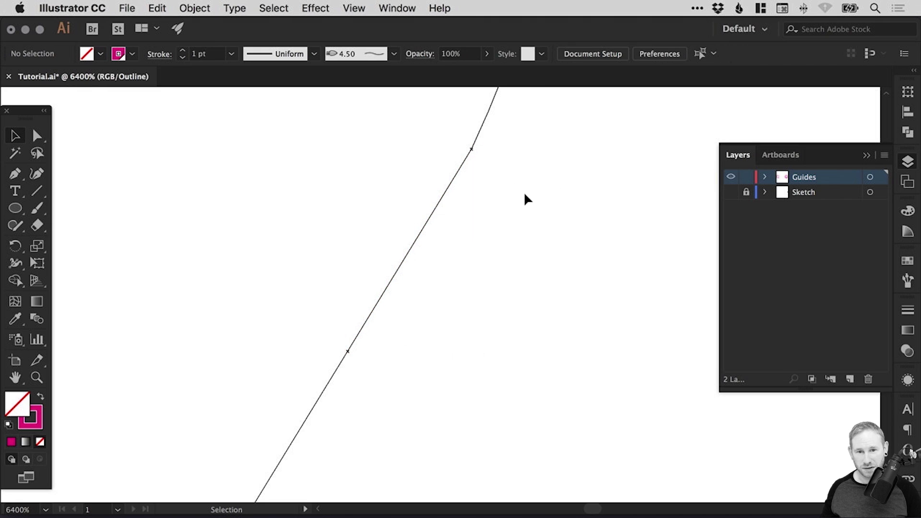
{"action": "key", "text": "super+1"}
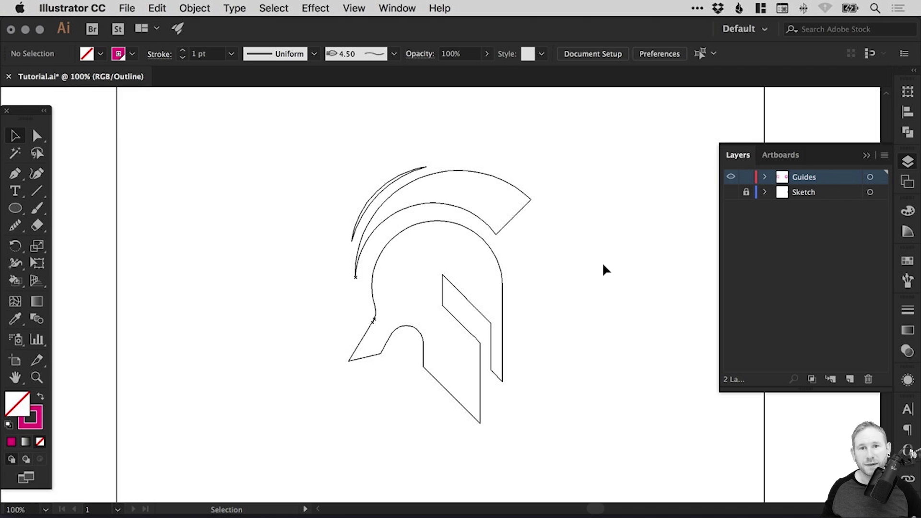
- Switch to full preview and marquee-select every helmet and crest path
{"action": "key", "text": "super+y"}
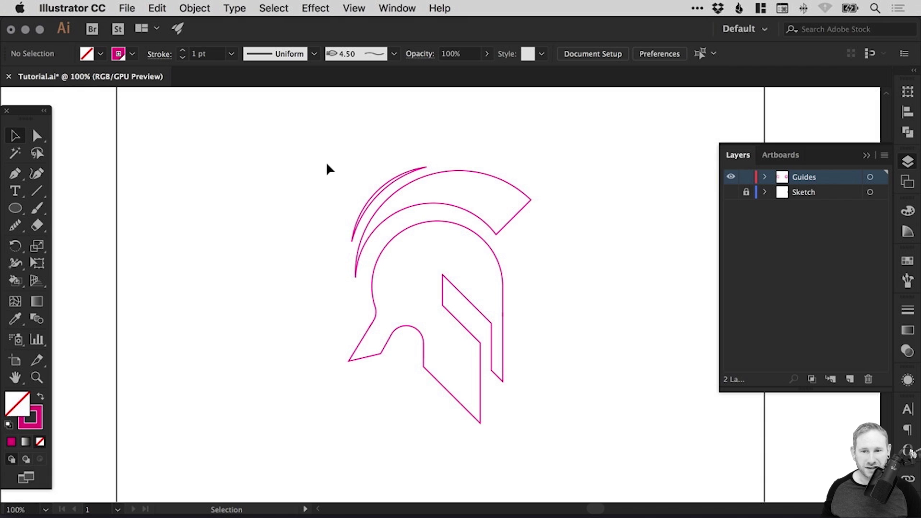
{"action": "left_click_drag", "start_coordinate": [313, 151], "coordinate": [557, 436]}
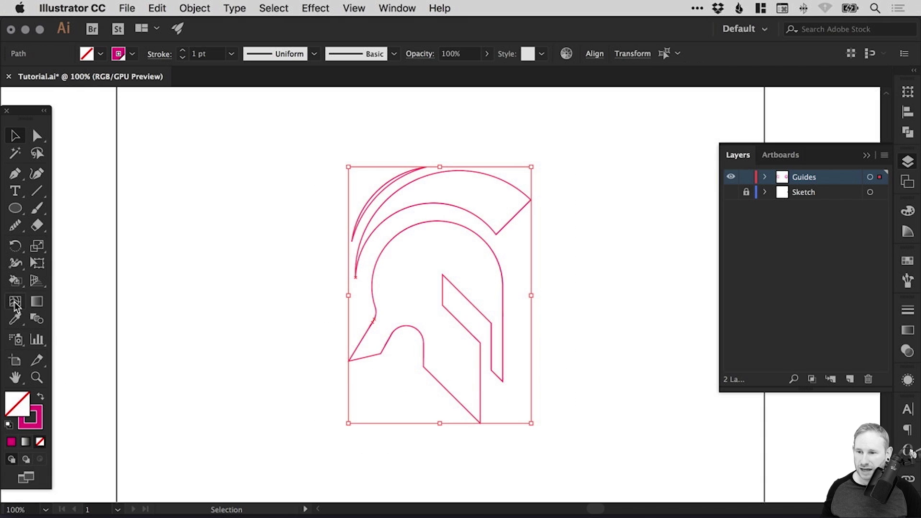
- Fill the helmet, crest and thin side sliver magenta with the Live Paint Bucket
{"action": "mouse_move", "coordinate": [18, 284]}
{"action": "left_mouse_down"}
{"action": "mouse_move", "coordinate": [65, 281]}
{"action": "mouse_move", "coordinate": [88, 301]}
{"action": "mouse_move", "coordinate": [109, 299]}
{"action": "mouse_move", "coordinate": [96, 296]}
{"action": "left_mouse_up"}
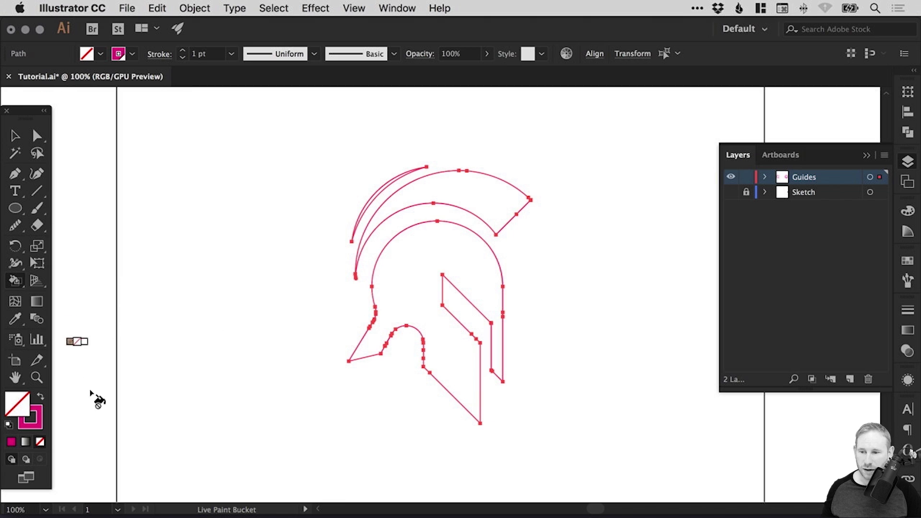
{"action": "left_click", "coordinate": [40, 400]}
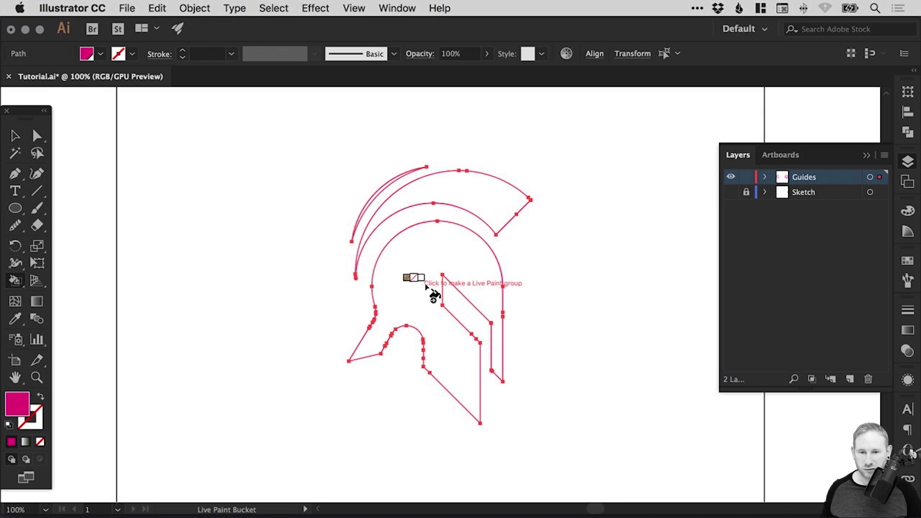
{"action": "left_click", "coordinate": [411, 274]}
{"action": "left_click", "coordinate": [470, 185]}
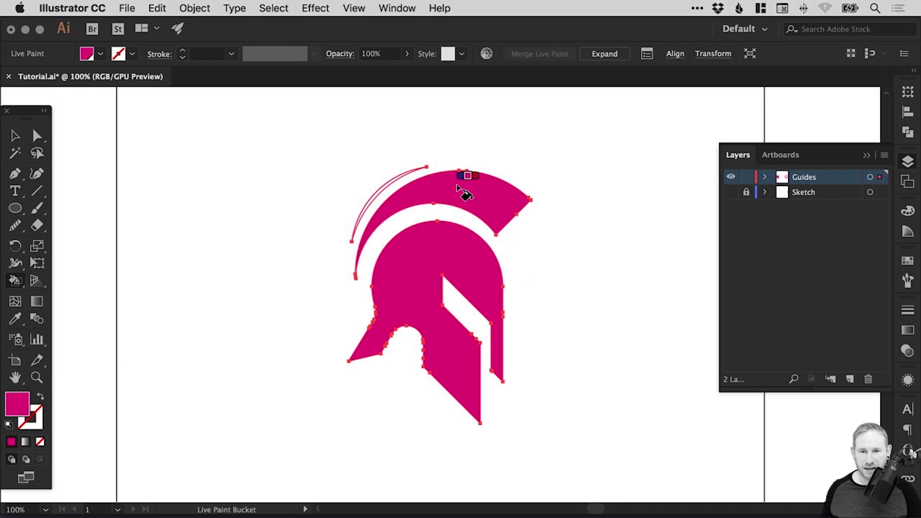
{"action": "left_click", "coordinate": [382, 195]}
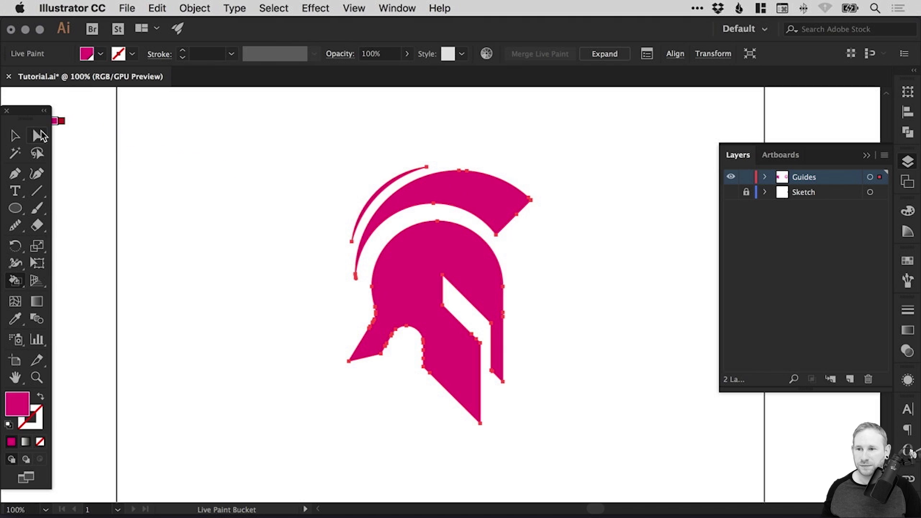
- Set the Live Paint helmet's stroke to None and deselect it
{"action": "left_click", "coordinate": [17, 136]}
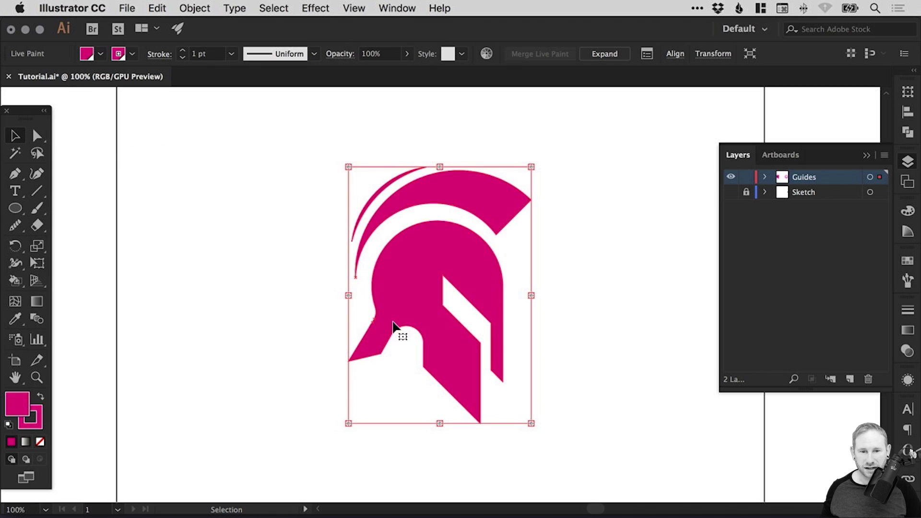
{"action": "left_click", "coordinate": [37, 421]}
{"action": "left_click", "coordinate": [40, 442]}
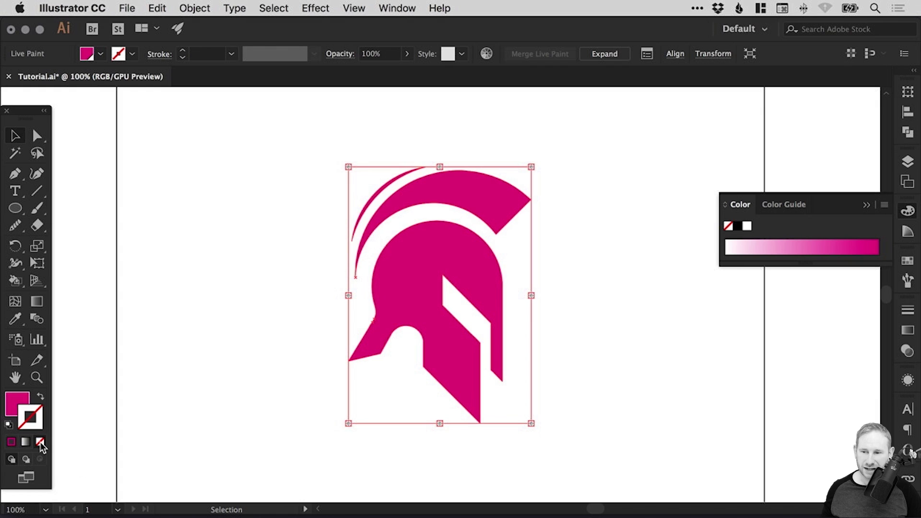
{"action": "left_click", "coordinate": [240, 262]}
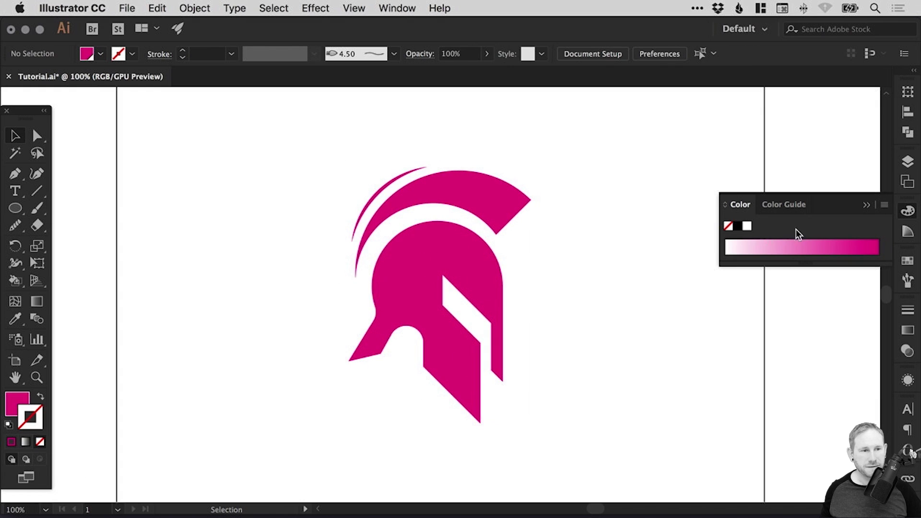
- Expand the whole Live Paint helmet with Object > Expand, keeping Object, Fill and Stroke
{"action": "mouse_move", "coordinate": [281, 162]}
{"action": "left_mouse_down"}
{"action": "mouse_move", "coordinate": [501, 374]}
{"action": "mouse_move", "coordinate": [573, 427]}
{"action": "left_mouse_up"}
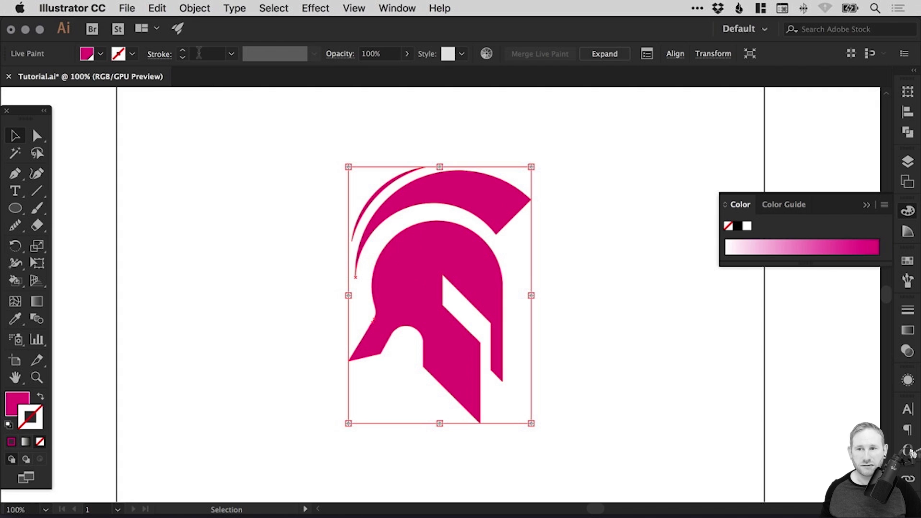
{"action": "left_click", "coordinate": [195, 8]}
{"action": "left_click", "coordinate": [197, 151]}
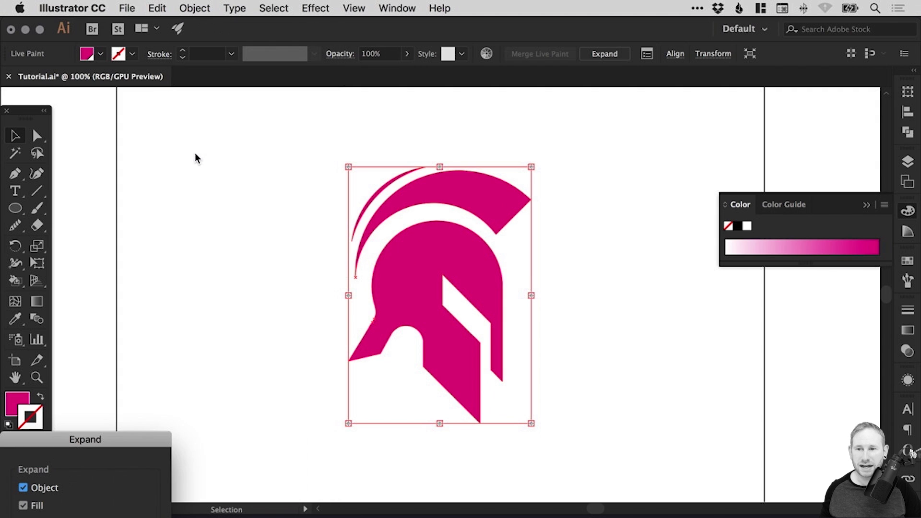
{"action": "left_click_drag", "start_coordinate": [105, 444], "coordinate": [230, 144]}
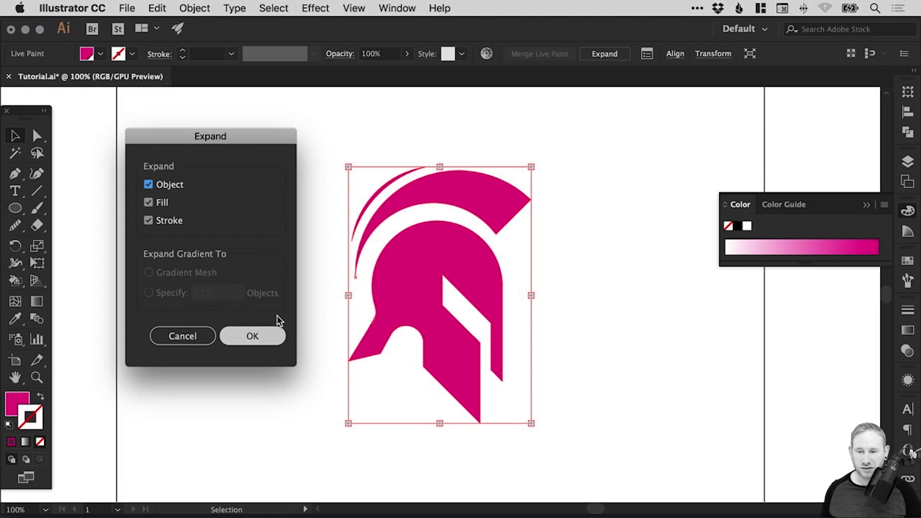
{"action": "left_click", "coordinate": [253, 337]}
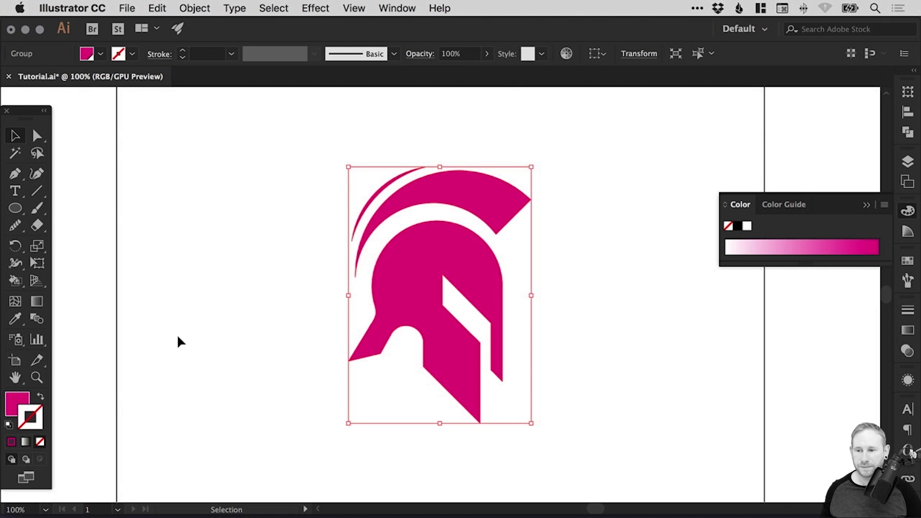
{"action": "key", "text": "x"}
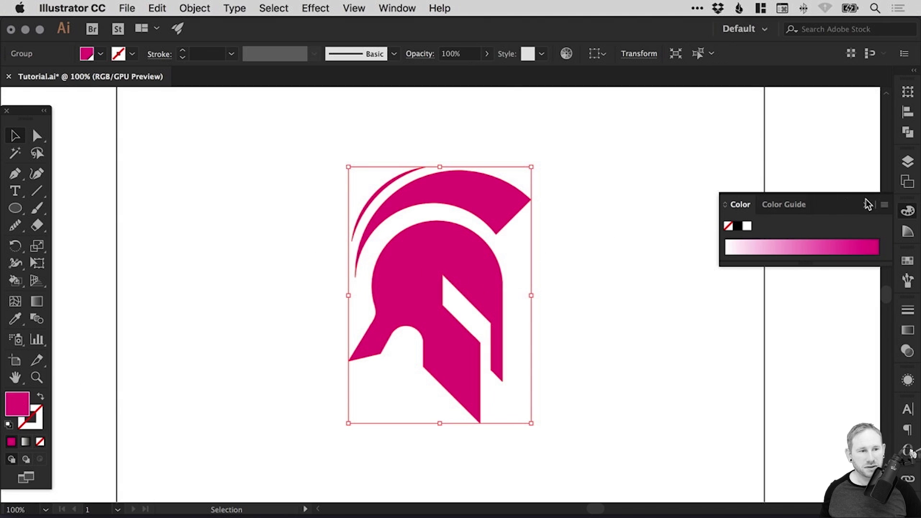
- Edit the global CMYK Magenta swatch to RGB 0, 0, 0 with Preview on
{"action": "left_click", "coordinate": [907, 261]}
{"action": "left_click", "coordinate": [695, 187]}
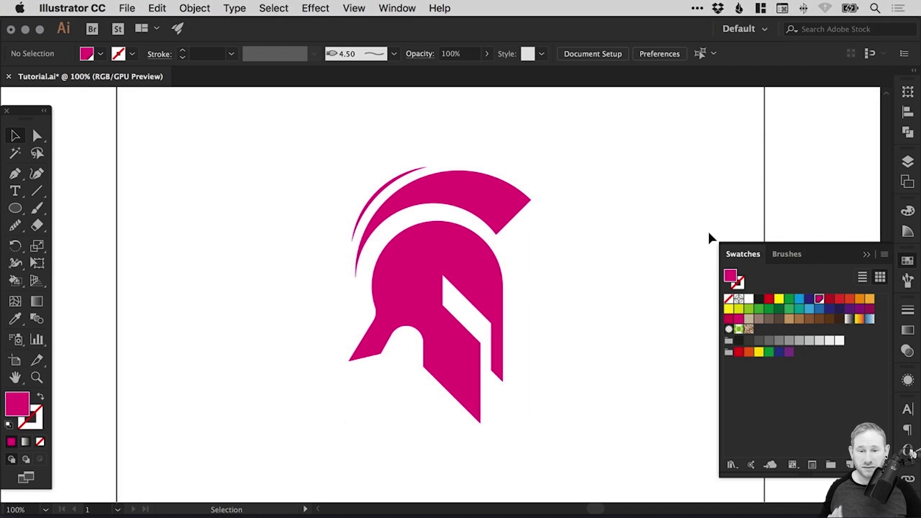
{"action": "double_click", "coordinate": [819, 299]}
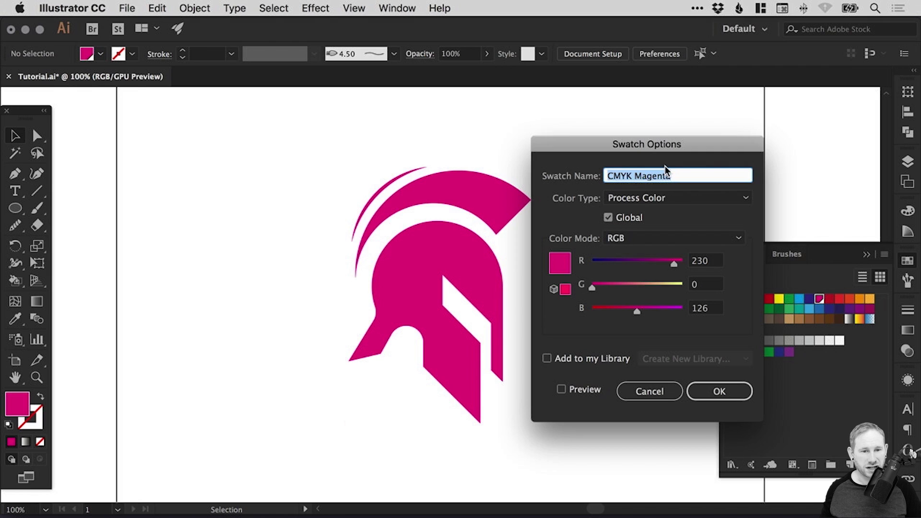
{"action": "left_click_drag", "start_coordinate": [648, 143], "coordinate": [713, 118]}
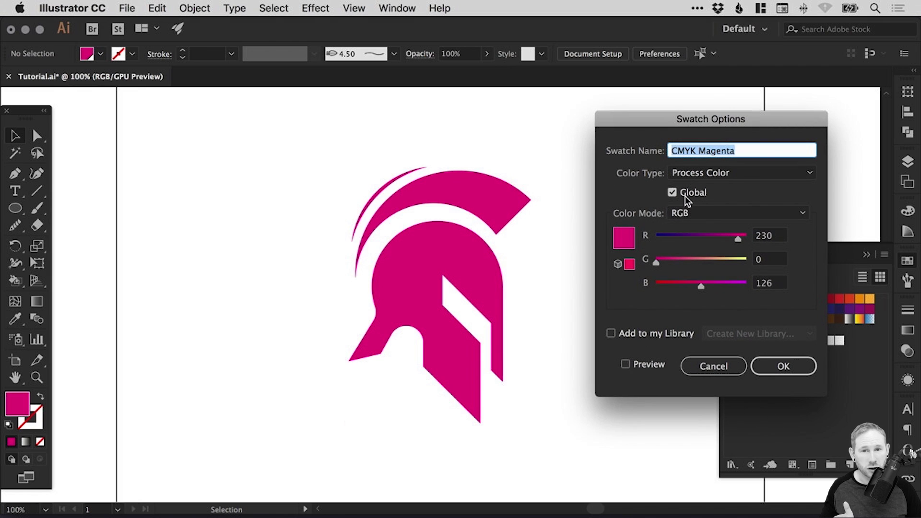
{"action": "left_click", "coordinate": [679, 237]}
{"action": "left_click", "coordinate": [648, 365]}
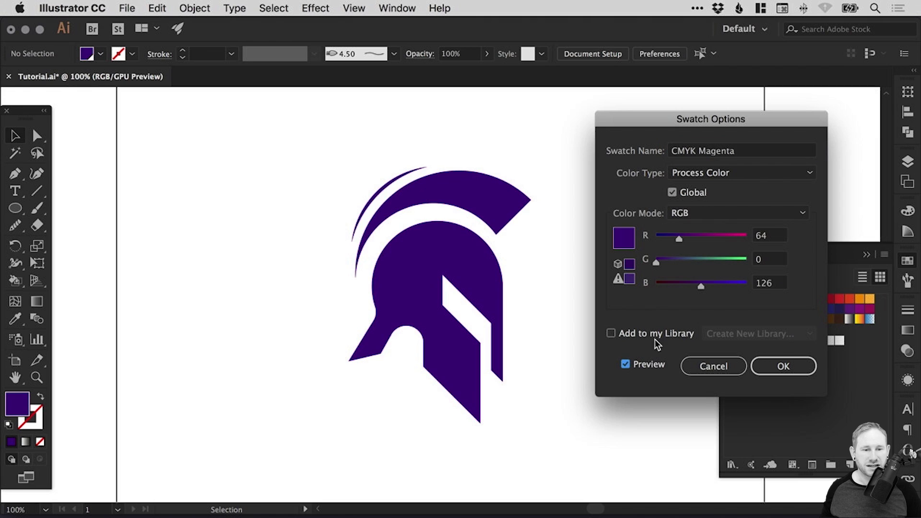
{"action": "left_click_drag", "start_coordinate": [698, 259], "coordinate": [656, 236]}
{"action": "left_click_drag", "start_coordinate": [700, 286], "coordinate": [656, 284]}
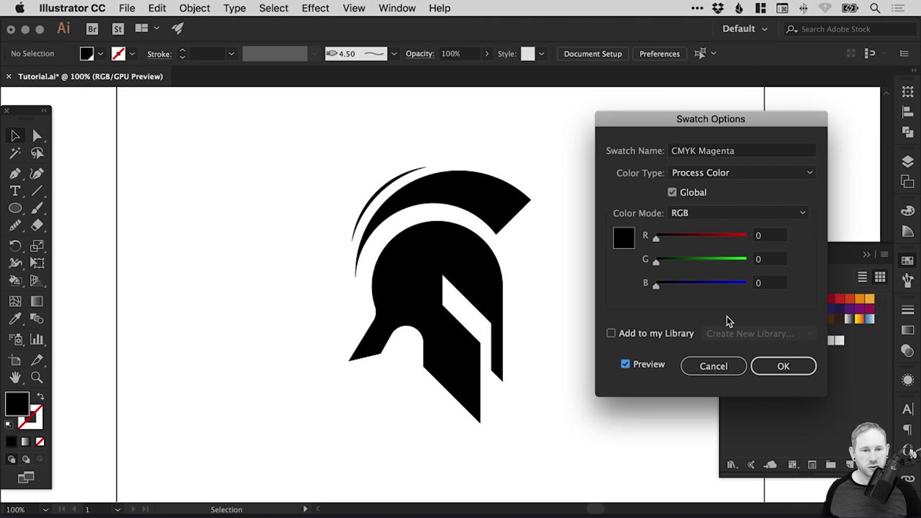
{"action": "left_click", "coordinate": [774, 366]}
{"action": "left_click", "coordinate": [38, 136]}
- Fill both crest paths with the CMYK Red swatch, adjusted to RGB 227, 23, 33
{"action": "left_click", "coordinate": [460, 199]}
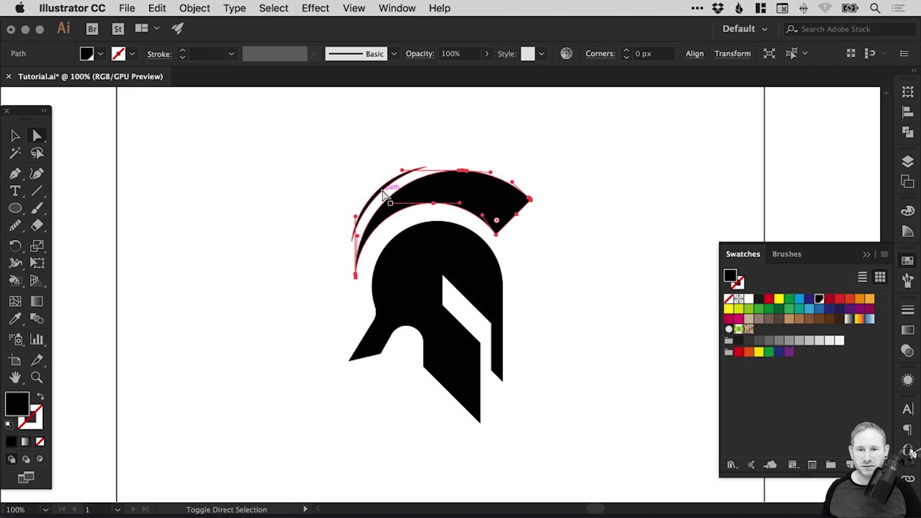
{"action": "left_click", "coordinate": [391, 191]}
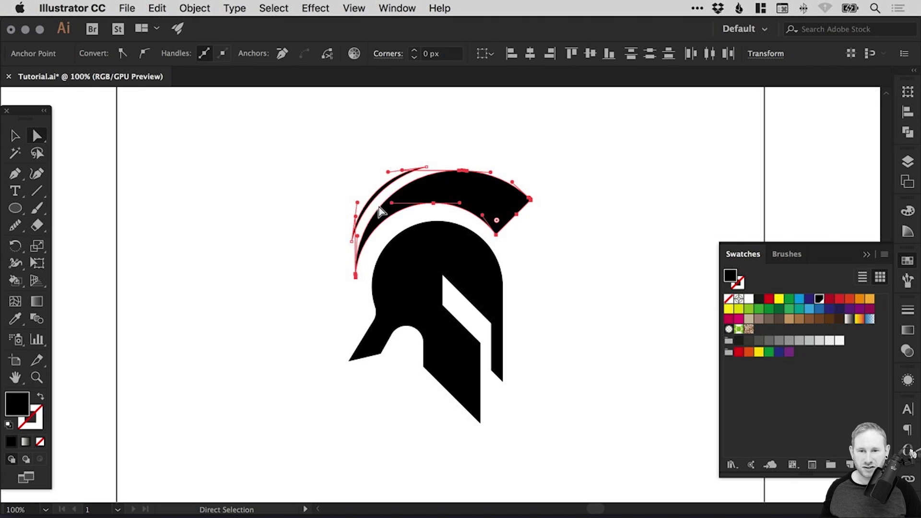
{"action": "double_click", "coordinate": [769, 303]}
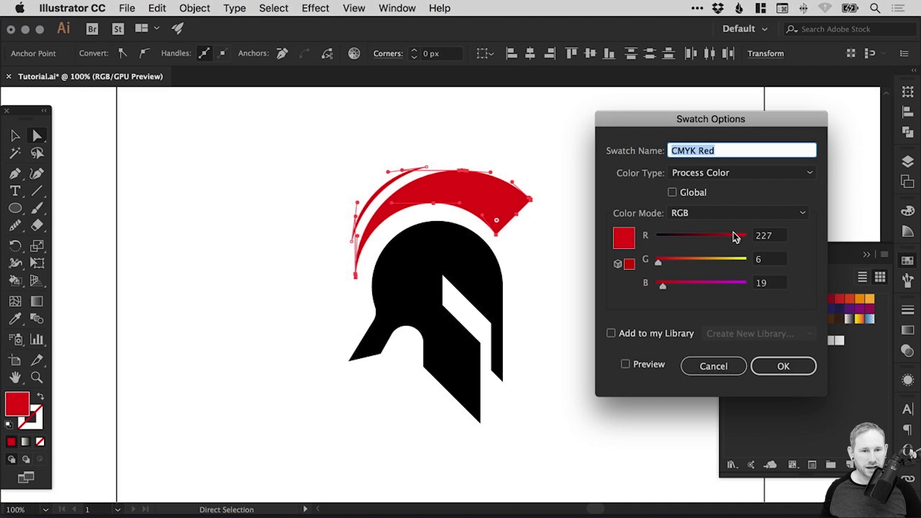
{"action": "mouse_move", "coordinate": [670, 287]}
{"action": "left_mouse_down"}
{"action": "mouse_move", "coordinate": [663, 261]}
{"action": "mouse_move", "coordinate": [667, 283]}
{"action": "left_mouse_up"}
{"action": "left_click", "coordinate": [649, 364]}
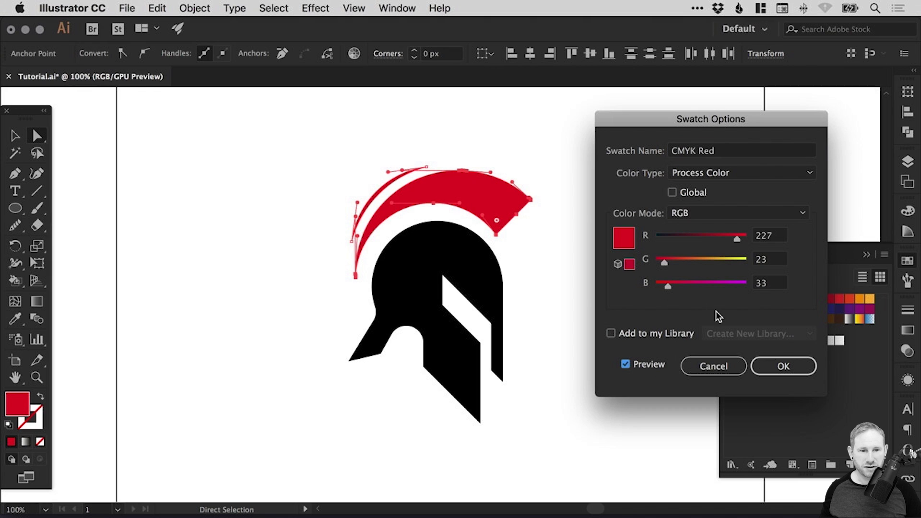
{"action": "left_click", "coordinate": [769, 365]}
{"action": "left_click", "coordinate": [906, 263]}
{"action": "key", "text": "v"}
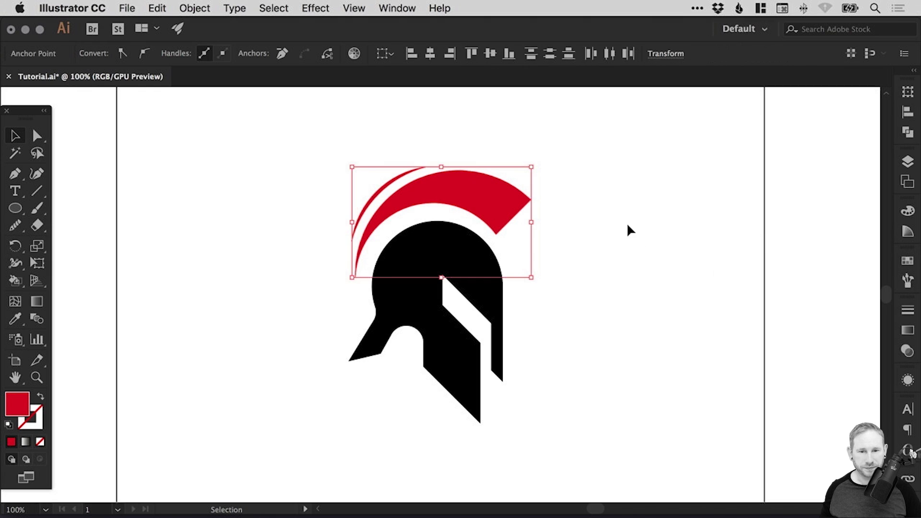
{"action": "left_click", "coordinate": [619, 250]}
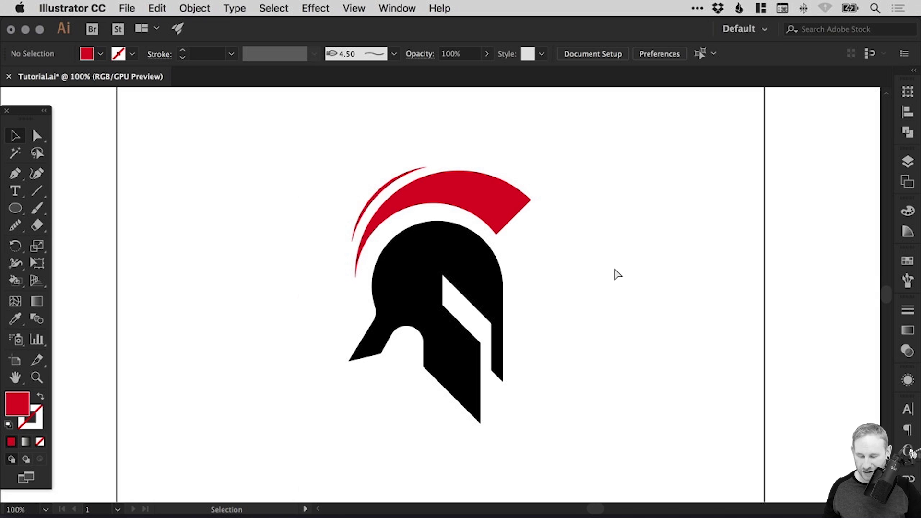
- At 150% zoom, isolate the crest group and rotate both crest paths about 4.5°
{"action": "key", "text": "super+equal"}
{"action": "double_click", "coordinate": [449, 143]}
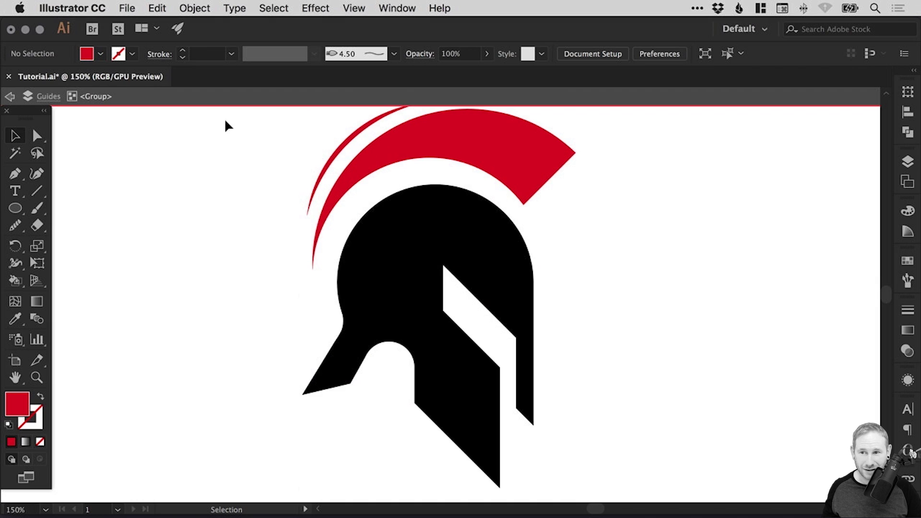
{"action": "left_click_drag", "start_coordinate": [321, 123], "coordinate": [413, 151]}
{"action": "left_click_drag", "start_coordinate": [493, 199], "coordinate": [483, 243]}
{"action": "left_click_drag", "start_coordinate": [574, 152], "coordinate": [571, 140]}
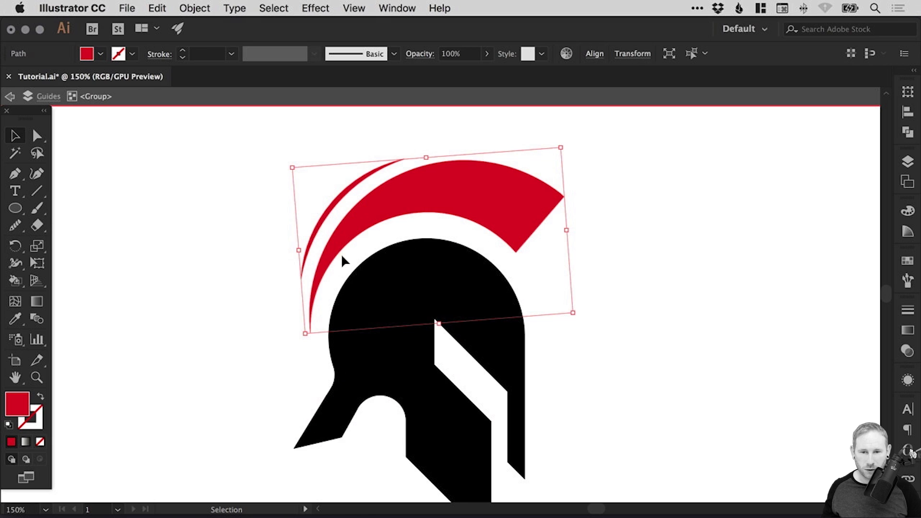
{"action": "left_click", "coordinate": [10, 99]}
{"action": "left_click", "coordinate": [10, 96]}
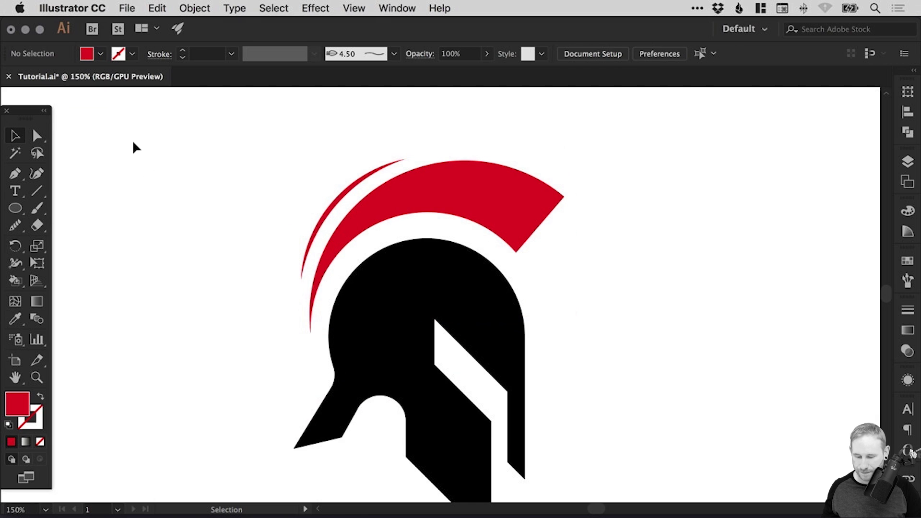
{"action": "key", "text": "super+1"}
{"action": "key", "text": "super+equal"}
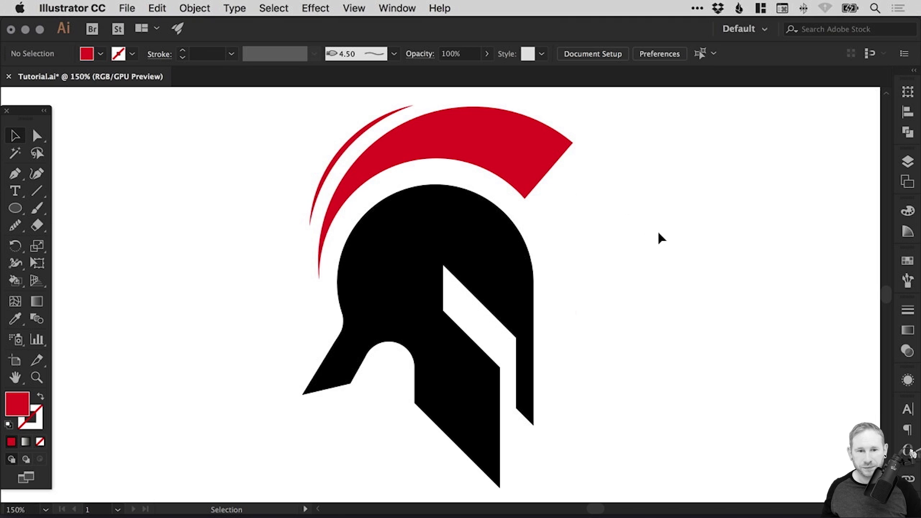